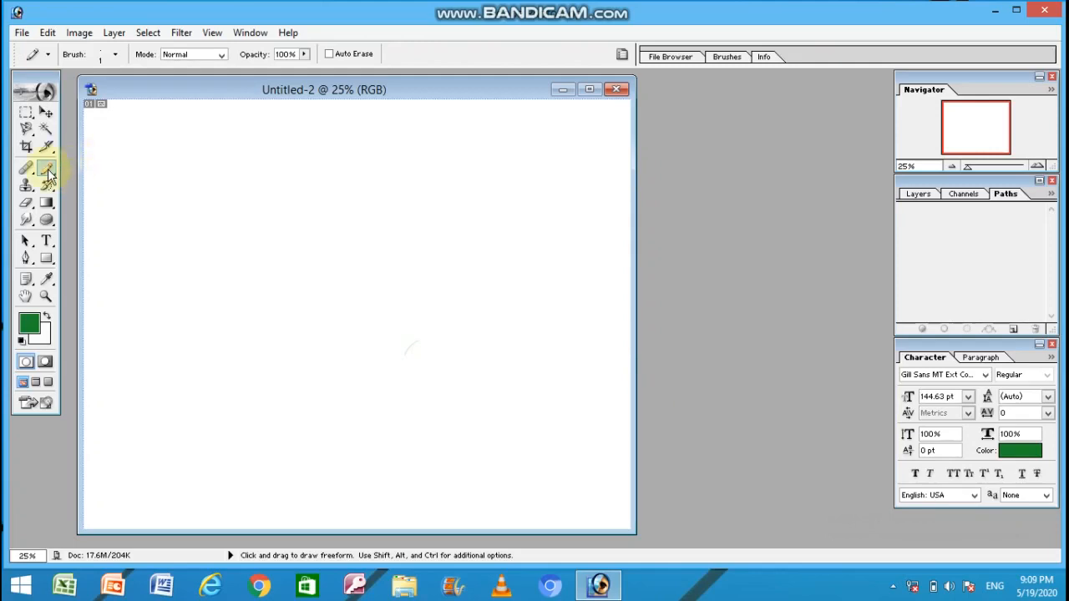
Draw a winding green freehand line and a short stroke above it with the Pencil tool at 47 px diameter
left_click_drag(49, 173, 65, 176)
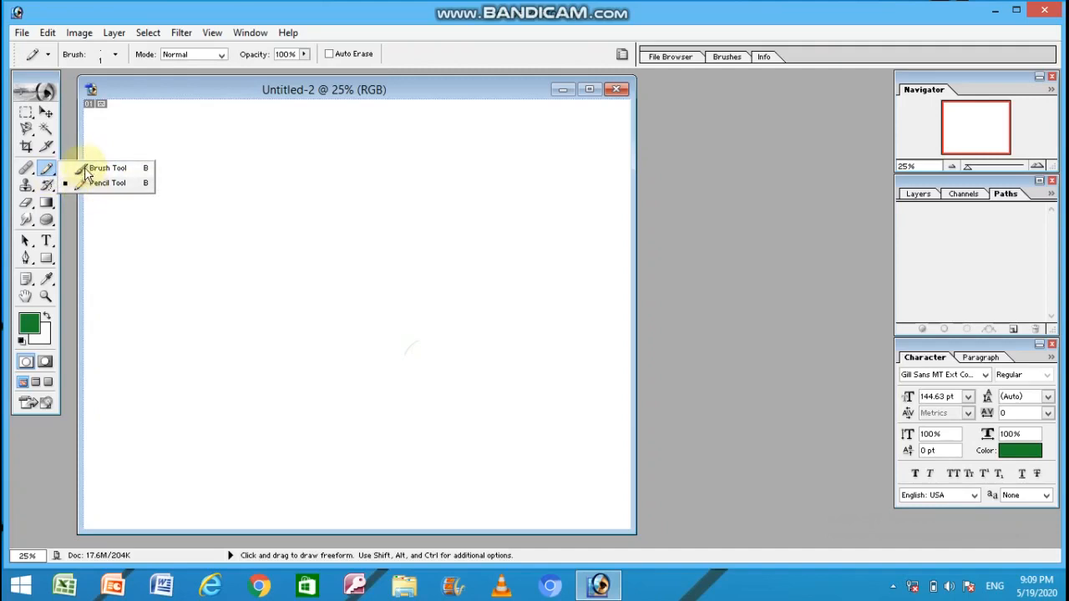
left_click(46, 146)
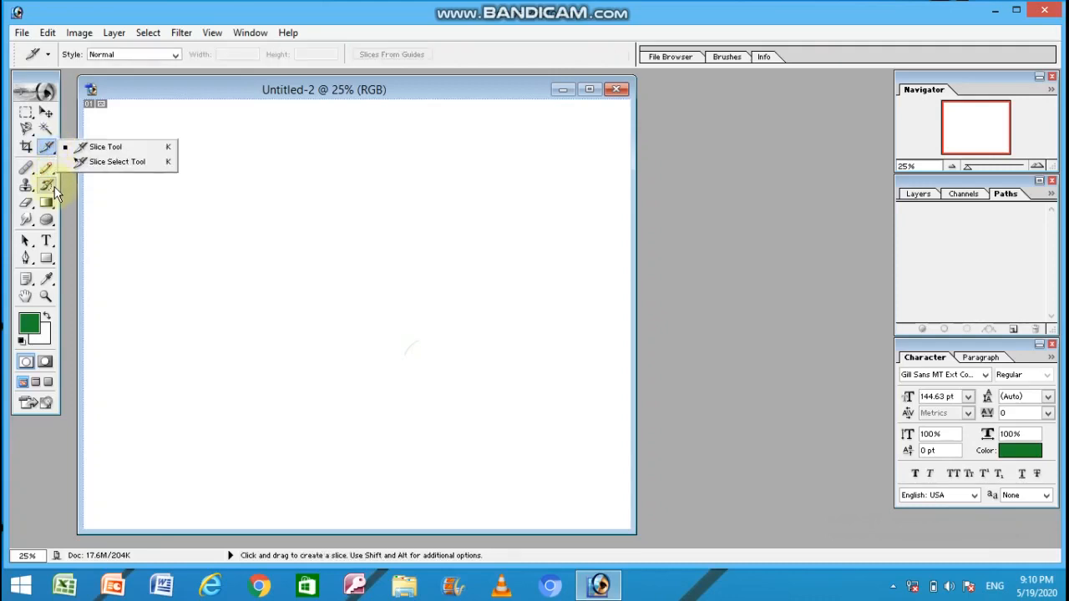
left_click(55, 187)
left_click(49, 170)
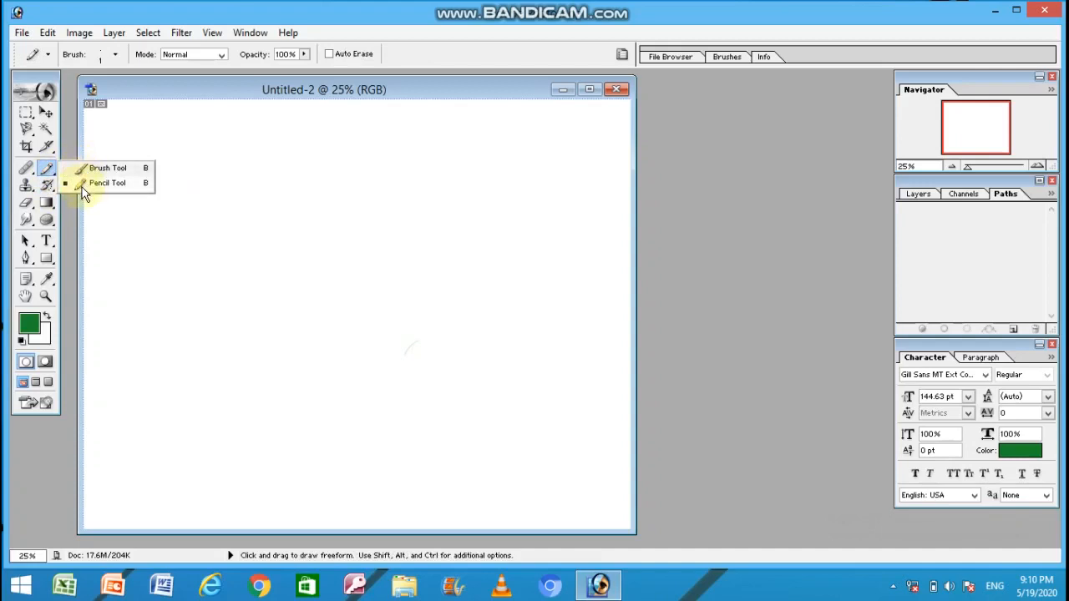
left_click(81, 184)
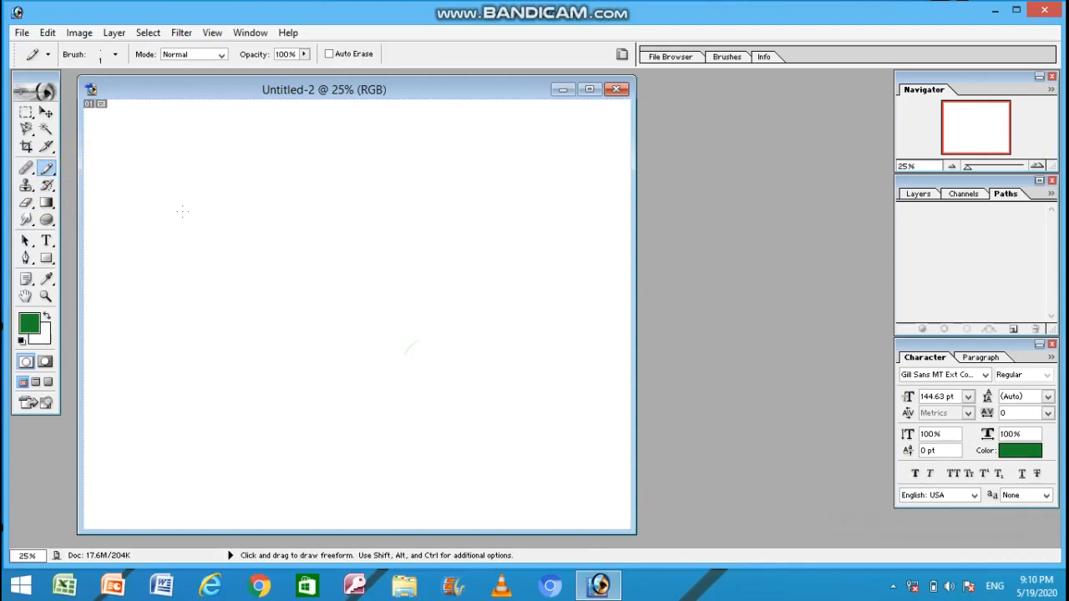
left_click(115, 55)
mouse_move(24, 99)
left_mouse_down()
mouse_move(99, 96)
mouse_move(37, 106)
mouse_move(55, 100)
left_mouse_up()
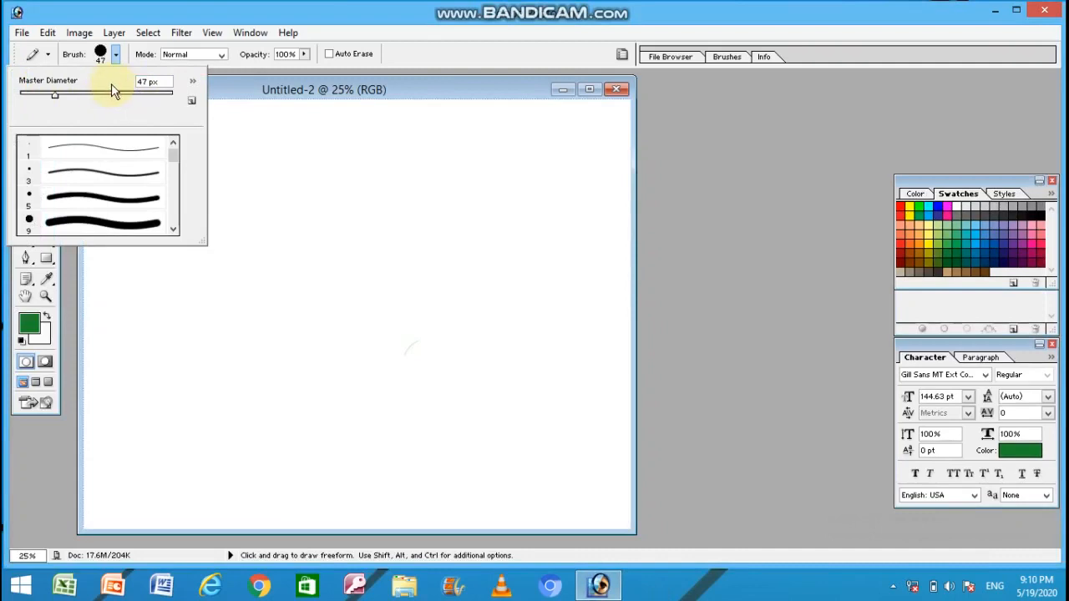
left_click(273, 185)
mouse_move(273, 185)
left_mouse_down()
mouse_move(311, 189)
mouse_move(318, 216)
mouse_move(207, 255)
mouse_move(206, 282)
mouse_move(254, 299)
mouse_move(339, 302)
mouse_move(353, 331)
mouse_move(345, 349)
mouse_move(208, 369)
mouse_move(199, 385)
mouse_move(224, 414)
mouse_move(438, 429)
mouse_move(475, 420)
mouse_move(481, 251)
mouse_move(492, 228)
mouse_move(540, 221)
left_mouse_up()
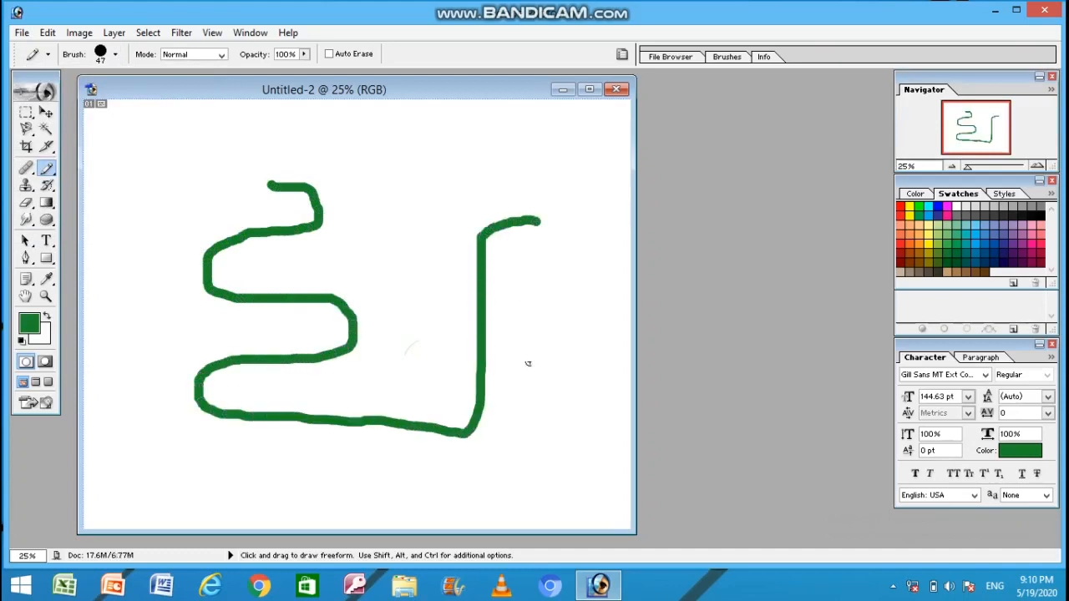
left_click_drag(424, 157, 371, 139)
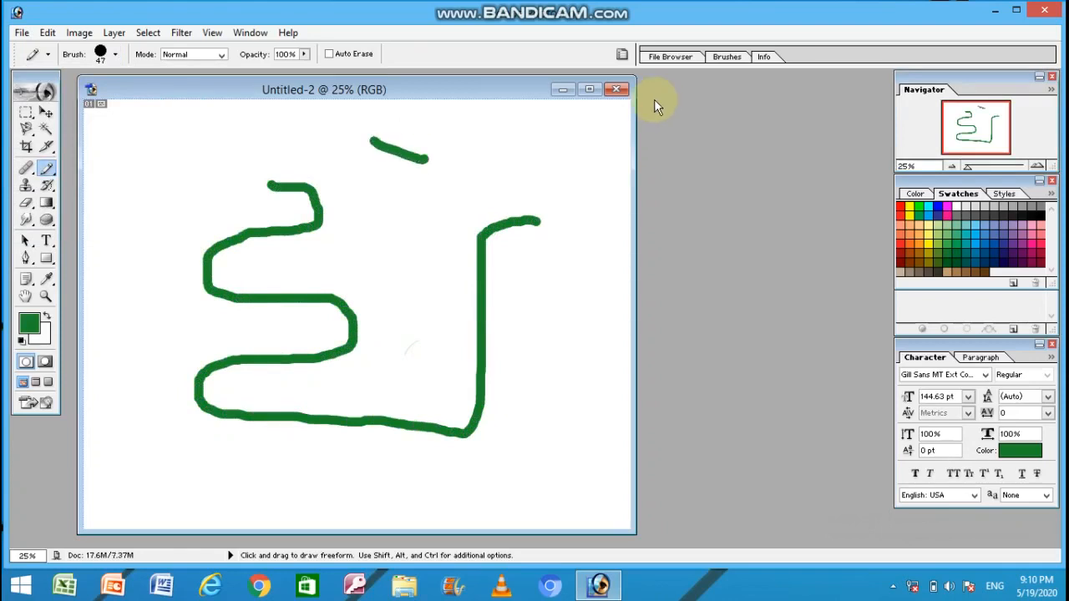
Set the foreground colour to red EF0E33 and draw a pencil line around the sides and bottom of the green drawing
left_click(31, 325)
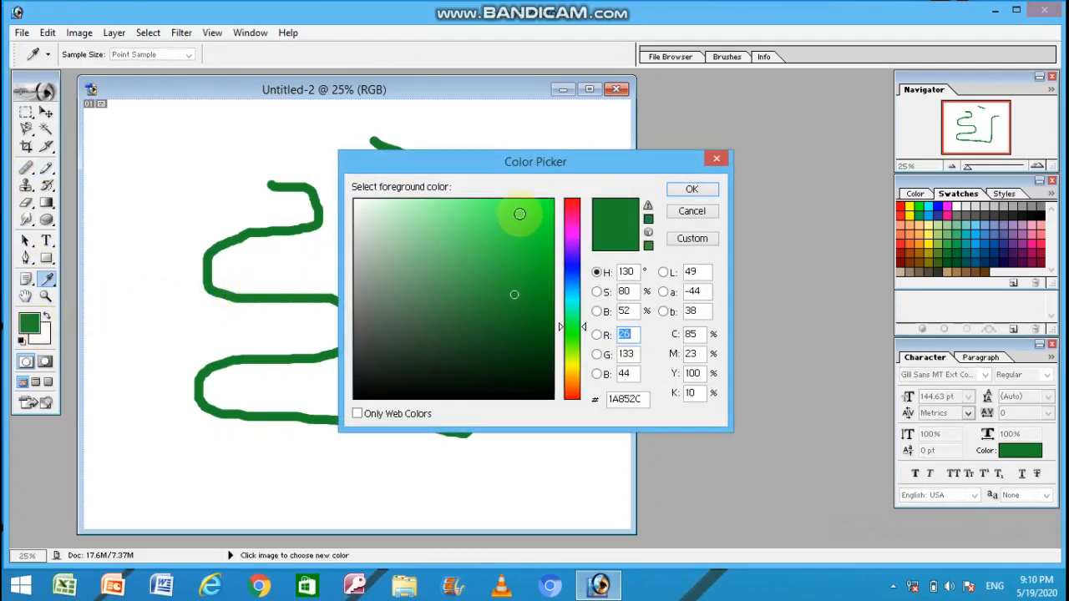
left_click(572, 205)
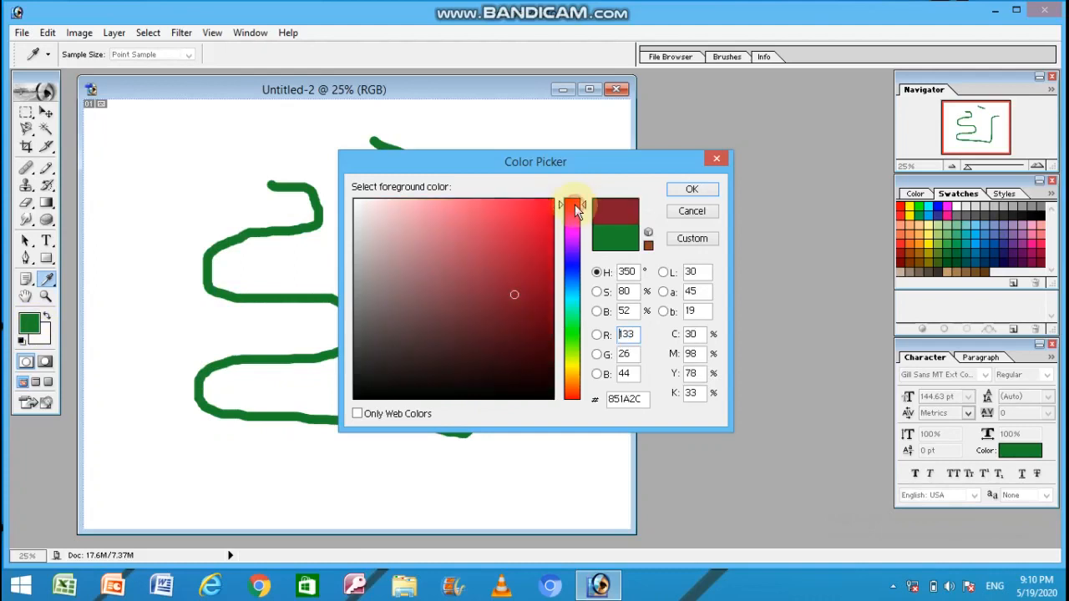
left_click(547, 203)
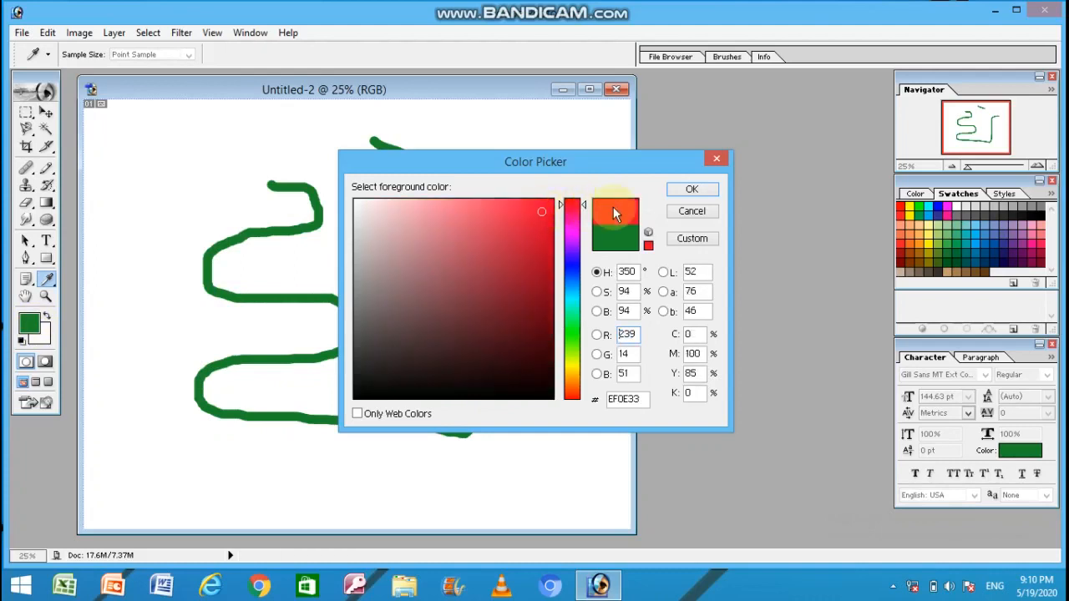
left_click(686, 190)
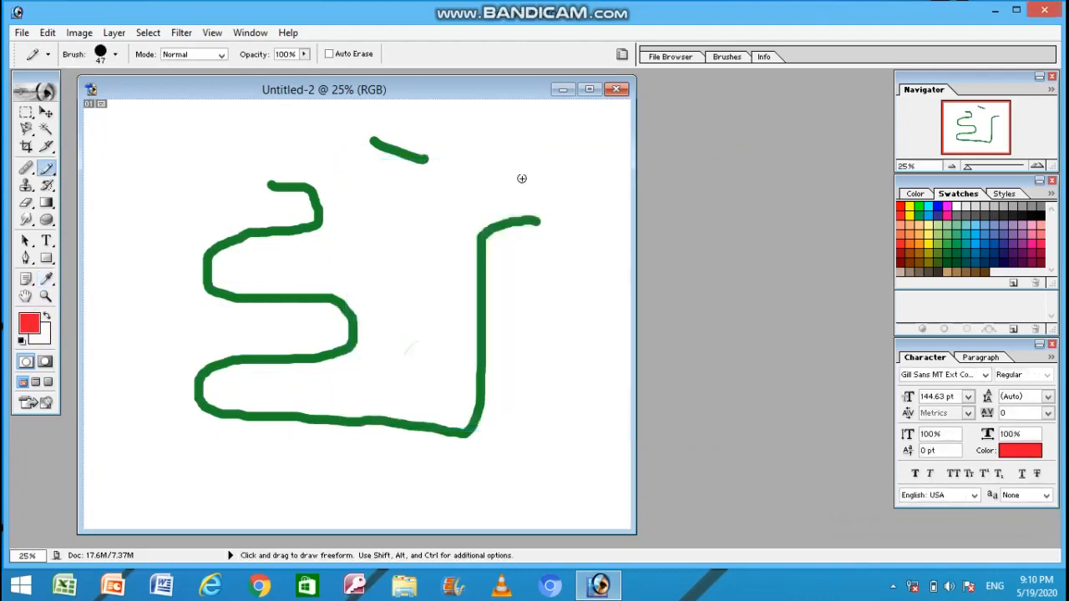
mouse_move(520, 176)
left_mouse_down()
mouse_move(566, 186)
mouse_move(551, 456)
mouse_move(450, 475)
mouse_move(331, 474)
mouse_move(147, 447)
mouse_move(111, 392)
mouse_move(110, 188)
left_mouse_up()
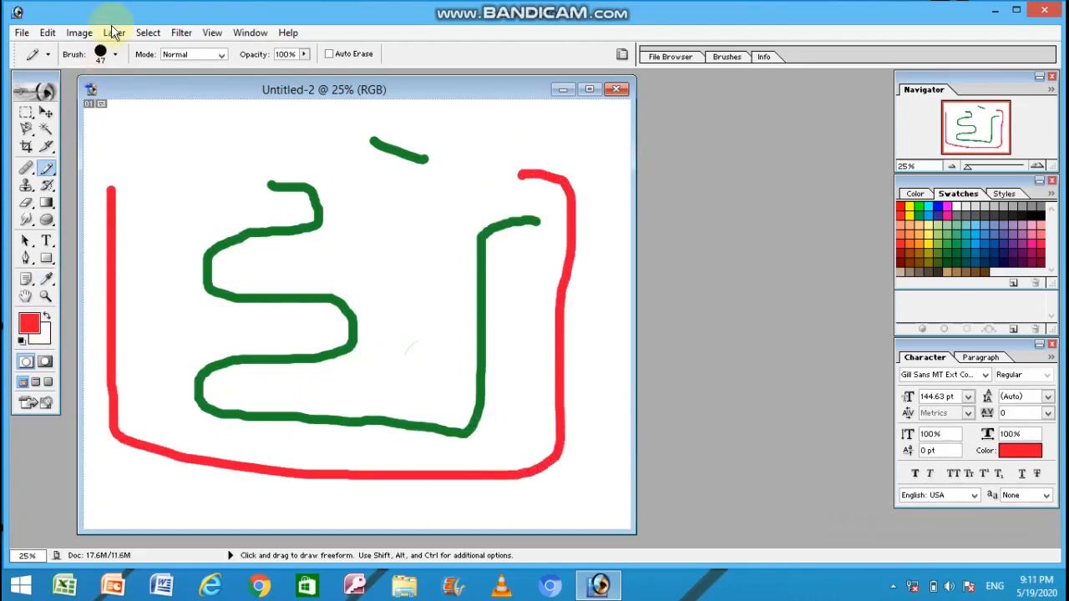
Set the pencil diameter to 176 px and draw a thick red stroke looping around and winding across the canvas
left_click(116, 54)
left_click_drag(88, 92, 85, 95)
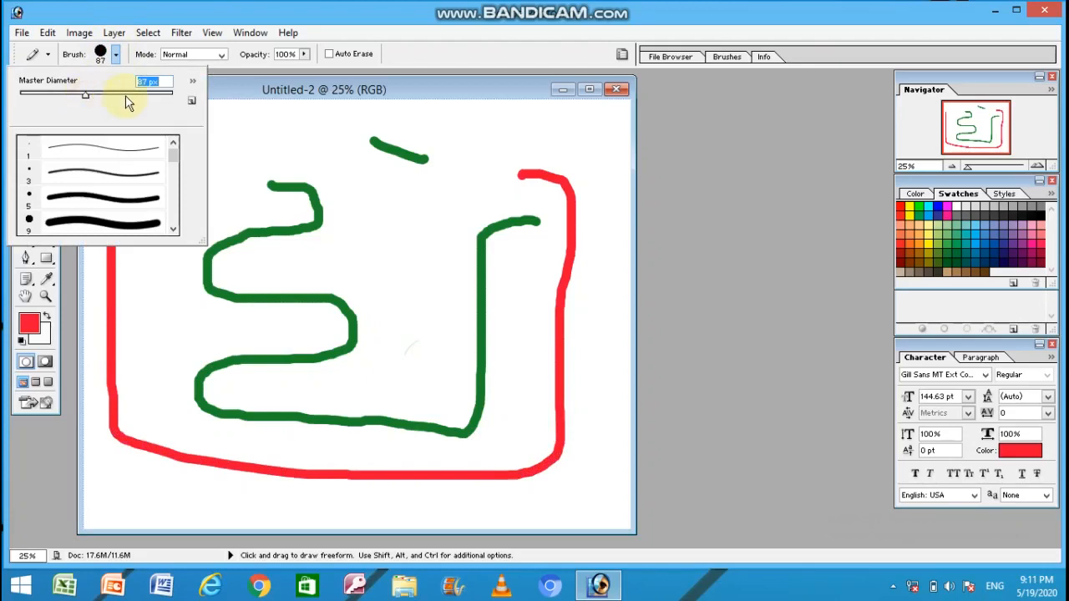
left_click(125, 95)
mouse_move(259, 139)
left_mouse_down()
mouse_move(223, 135)
mouse_move(192, 152)
mouse_move(185, 242)
mouse_move(159, 294)
mouse_move(165, 427)
mouse_move(107, 487)
mouse_move(460, 501)
mouse_move(534, 498)
mouse_move(585, 476)
mouse_move(600, 389)
mouse_move(596, 212)
mouse_move(573, 149)
mouse_move(459, 135)
mouse_move(278, 147)
mouse_move(321, 194)
mouse_move(335, 248)
mouse_move(288, 276)
mouse_move(437, 302)
mouse_move(460, 344)
mouse_move(379, 365)
mouse_move(248, 371)
mouse_move(240, 405)
mouse_move(499, 417)
left_mouse_up()
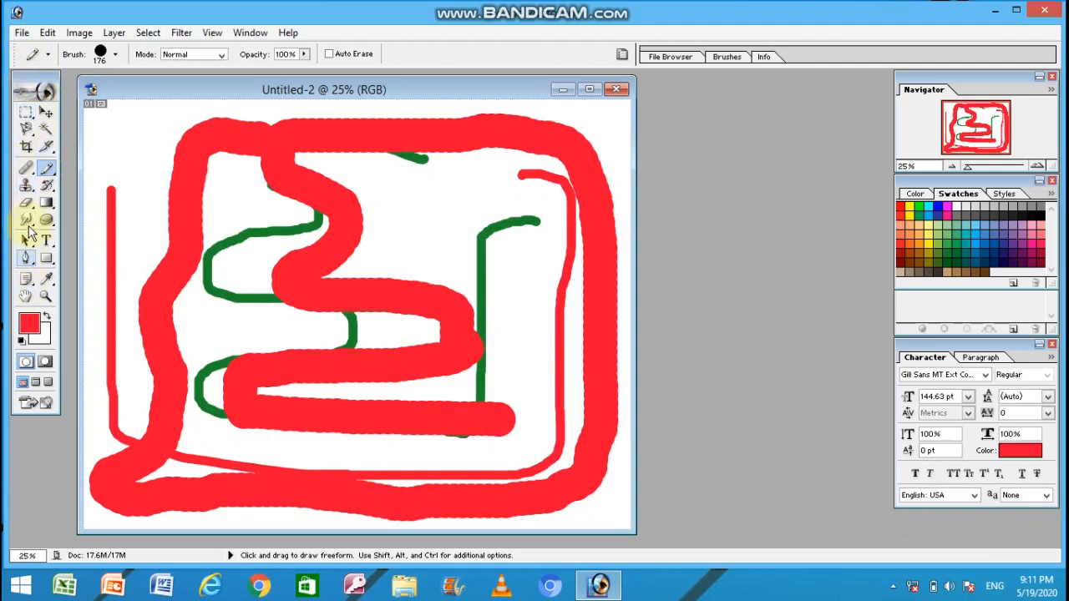
Erase the red and green strokes across the canvas with the Eraser tool, enlarging its diameter to 343 px
left_click(26, 203)
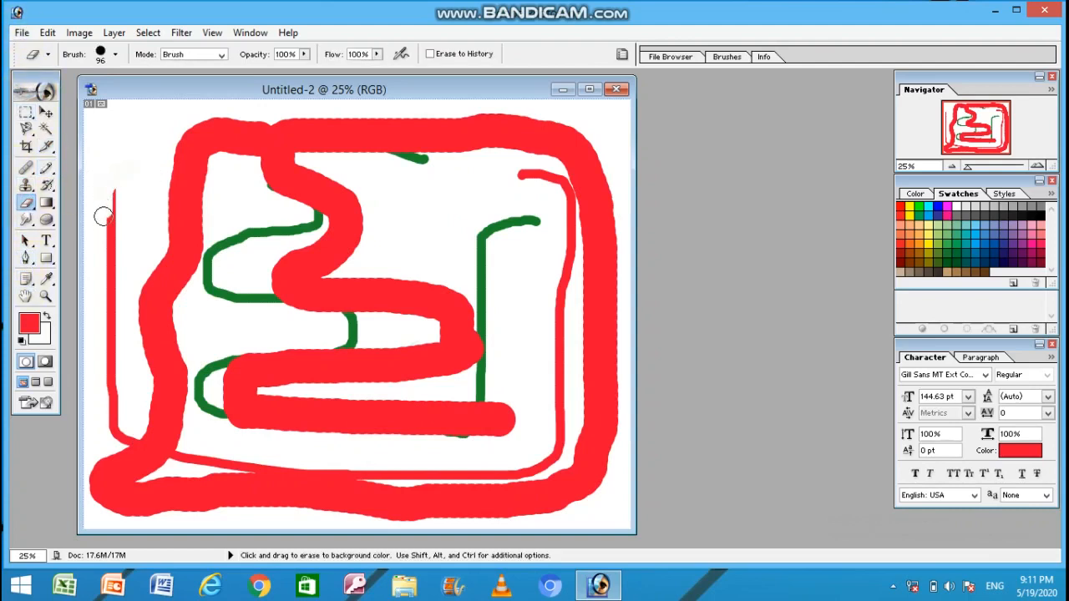
mouse_move(103, 215)
left_mouse_down()
mouse_move(114, 285)
mouse_move(104, 180)
mouse_move(108, 281)
left_mouse_up()
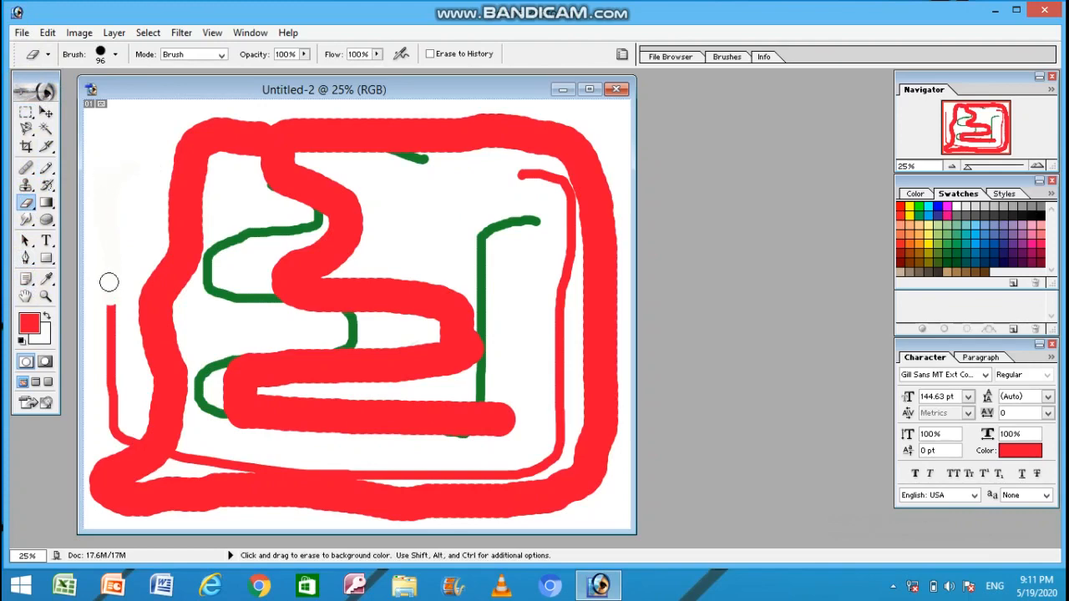
left_click(117, 55)
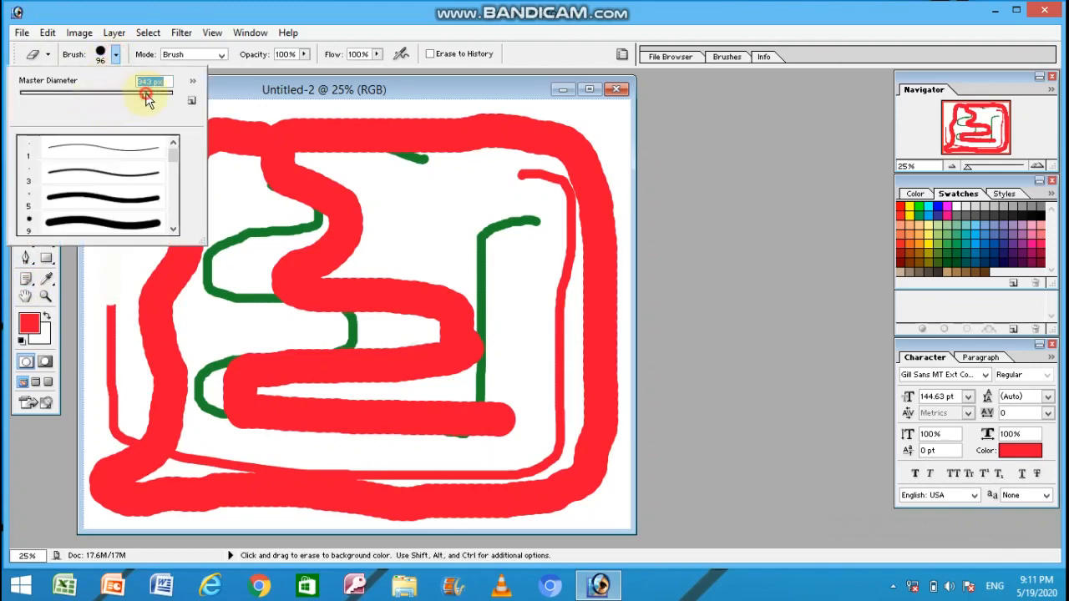
mouse_move(263, 203)
left_mouse_down()
mouse_move(232, 377)
mouse_move(233, 72)
left_mouse_up()
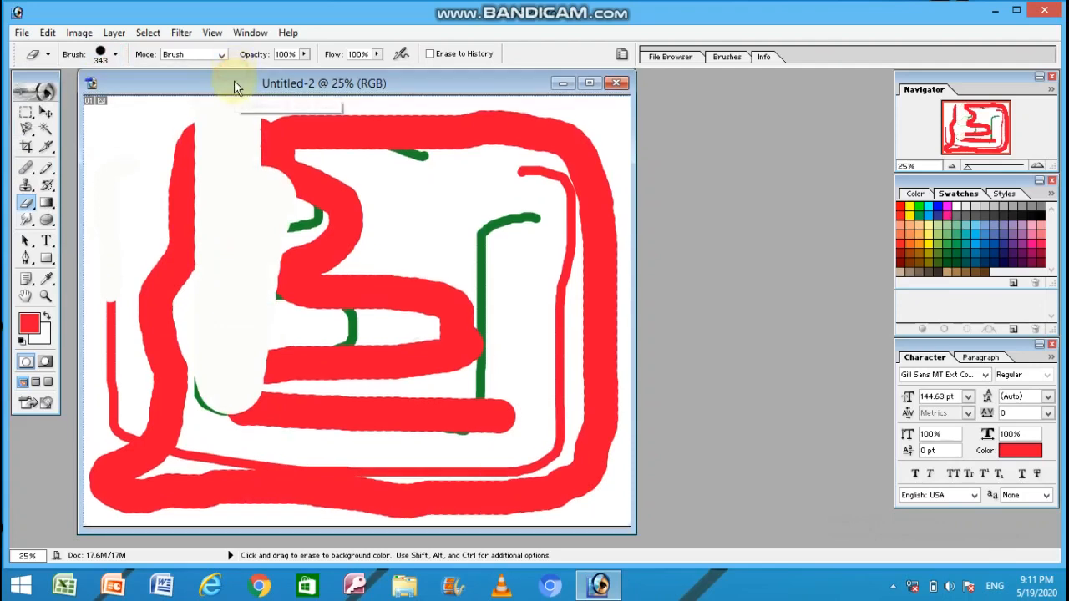
mouse_move(219, 121)
left_mouse_down()
mouse_move(193, 332)
mouse_move(181, 213)
mouse_move(114, 501)
mouse_move(112, 294)
mouse_move(128, 368)
mouse_move(155, 366)
mouse_move(199, 516)
mouse_move(447, 497)
mouse_move(135, 486)
mouse_move(602, 470)
mouse_move(380, 464)
mouse_move(215, 429)
mouse_move(567, 410)
mouse_move(231, 385)
mouse_move(576, 289)
mouse_move(452, 272)
mouse_move(337, 149)
mouse_move(255, 134)
mouse_move(363, 129)
mouse_move(556, 146)
mouse_move(538, 144)
mouse_move(583, 223)
mouse_move(540, 221)
mouse_move(492, 264)
mouse_move(515, 242)
left_mouse_up()
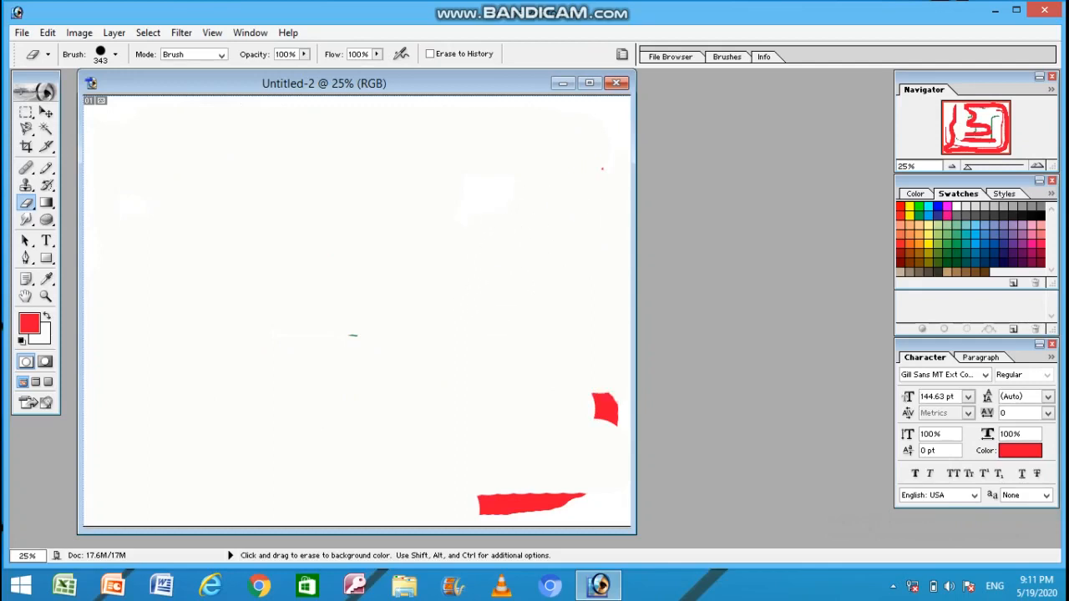
mouse_move(609, 423)
left_mouse_down()
mouse_move(609, 387)
mouse_move(476, 484)
mouse_move(562, 484)
left_mouse_up()
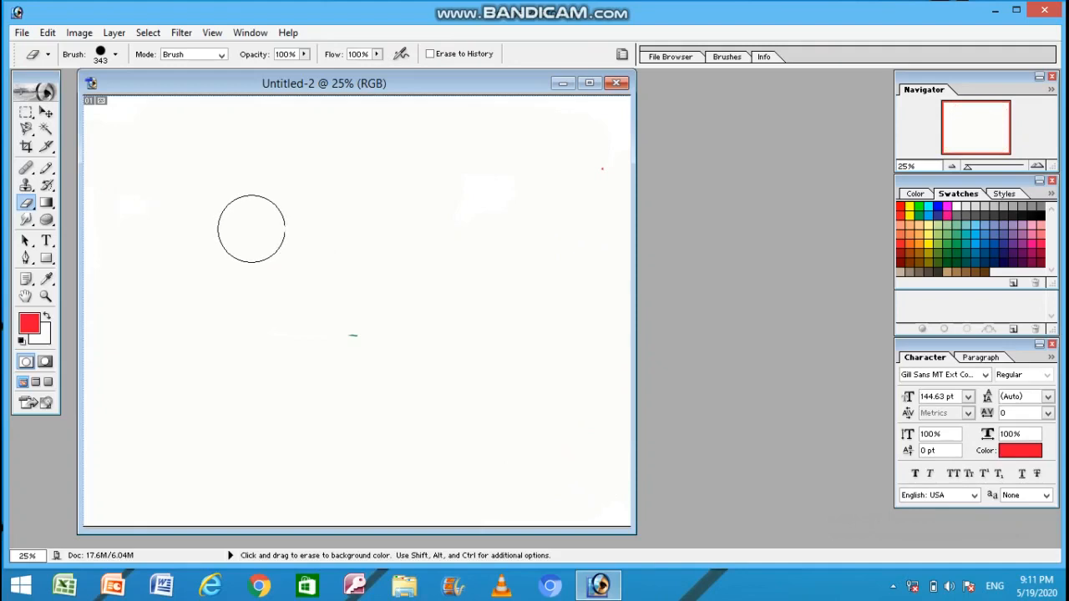
Switch to the Brush tool and choose the 112 px grass-blade brush preset
left_click(46, 168)
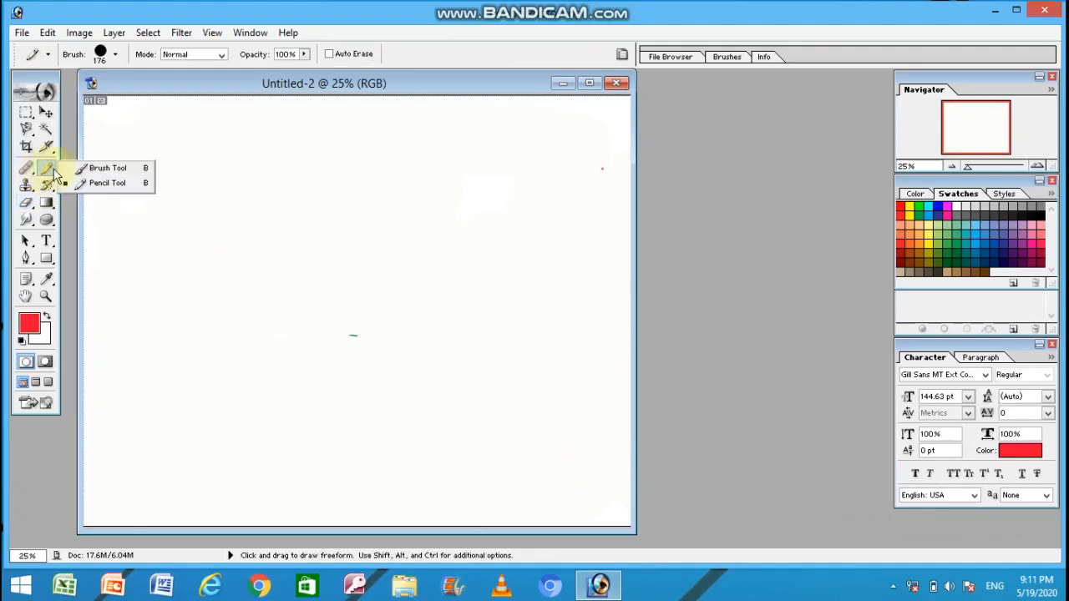
left_click(81, 168)
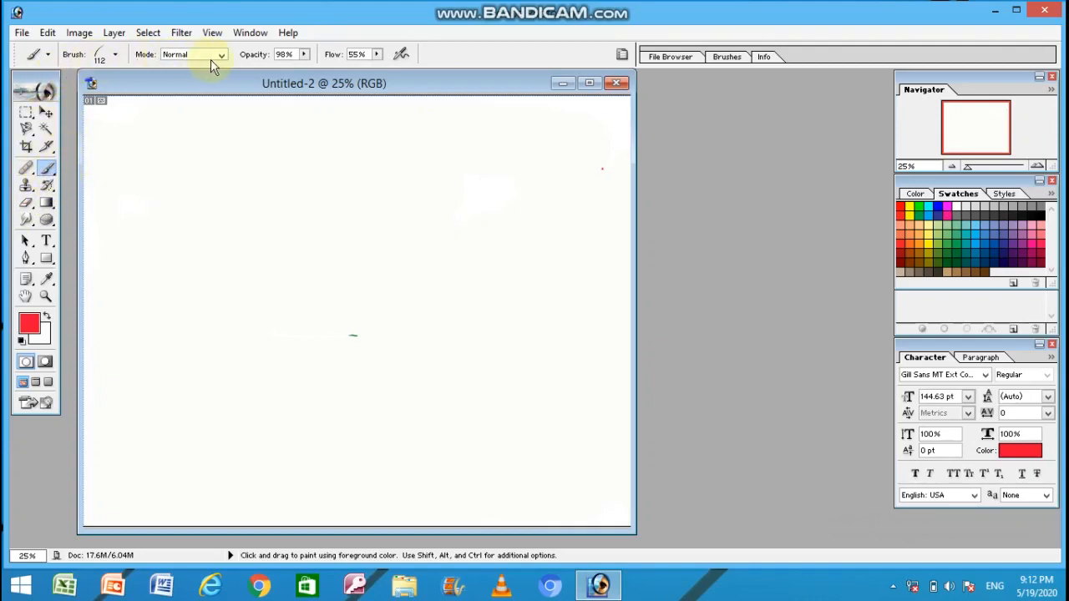
left_click(116, 55)
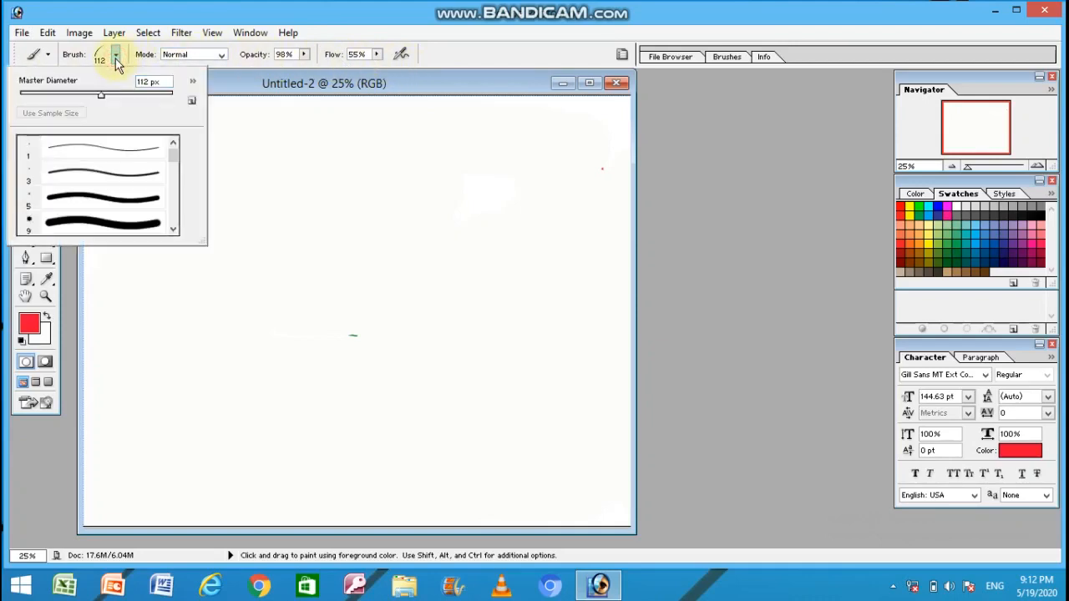
mouse_move(172, 157)
left_mouse_down()
mouse_move(173, 223)
mouse_move(167, 194)
left_mouse_up()
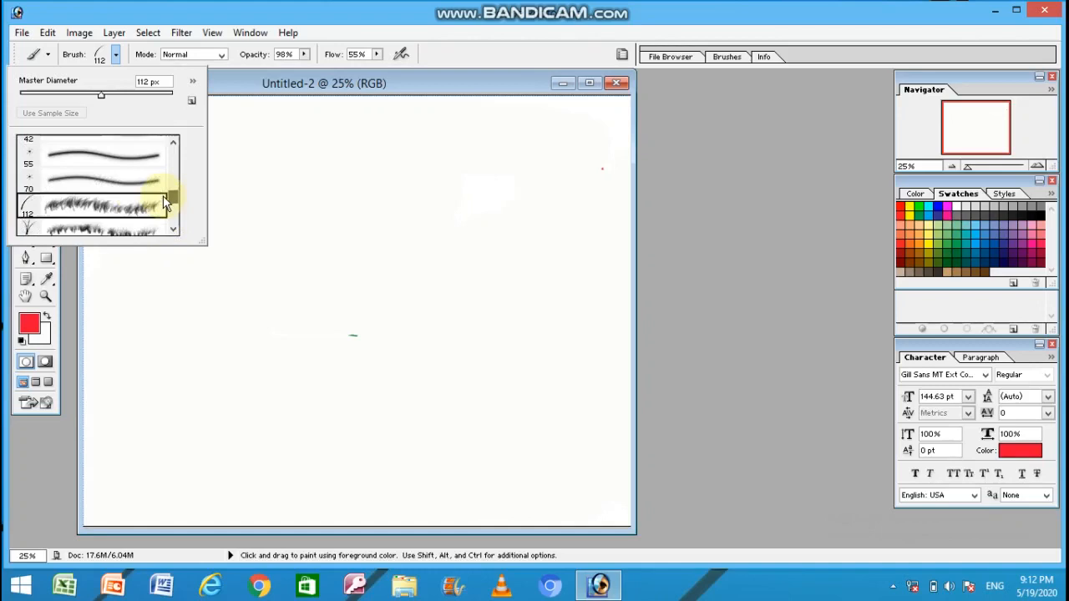
double_click(95, 208)
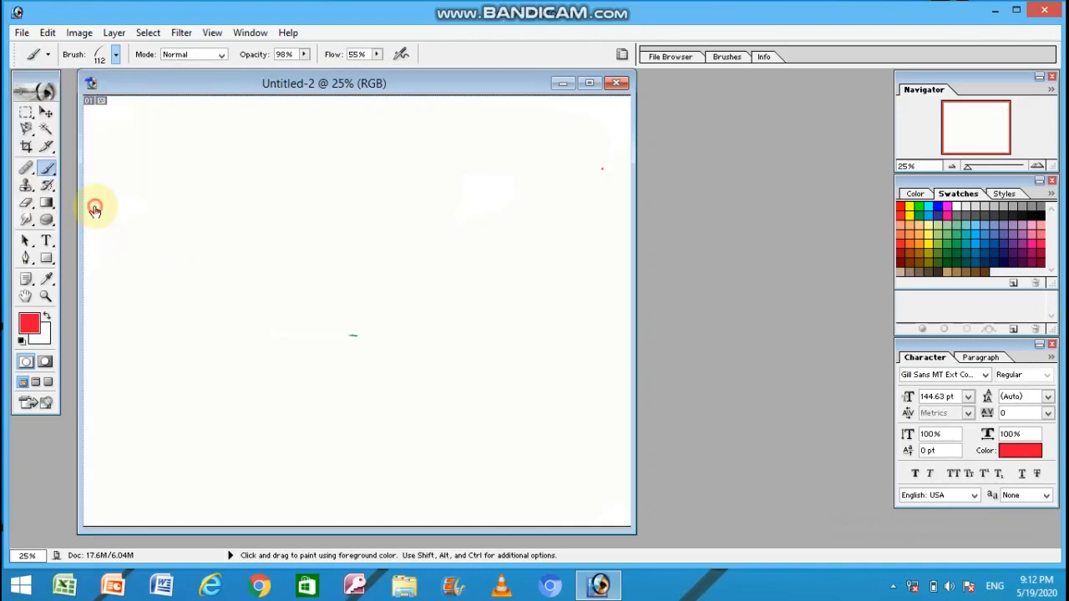
Set the foreground colour to green 2BB727 and paint a horizontal row of grass across the lower middle of the canvas
left_click(29, 324)
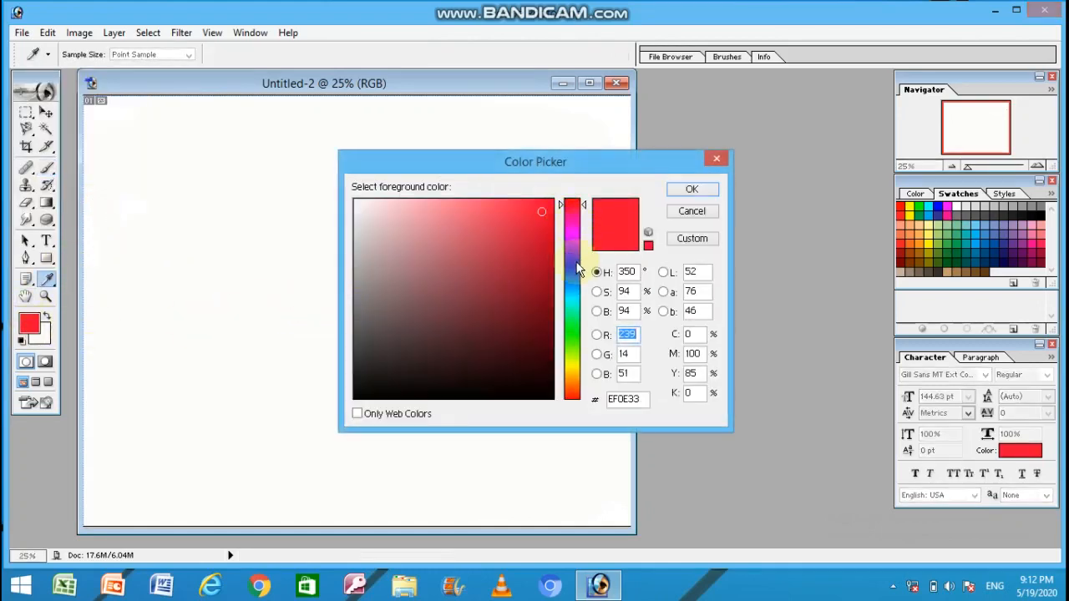
left_click(574, 333)
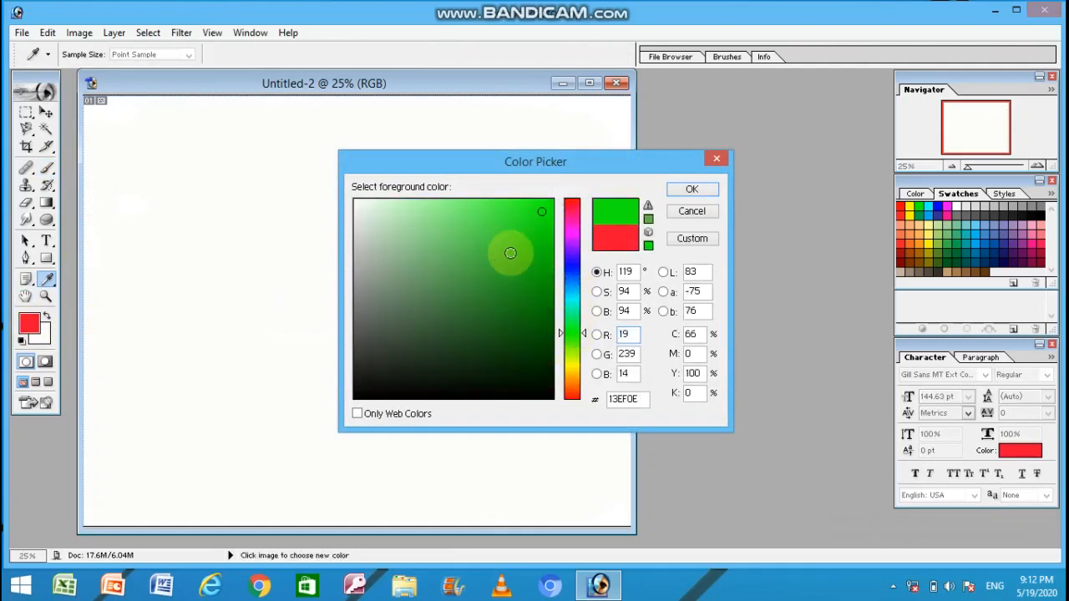
left_click(510, 256)
left_click(691, 191)
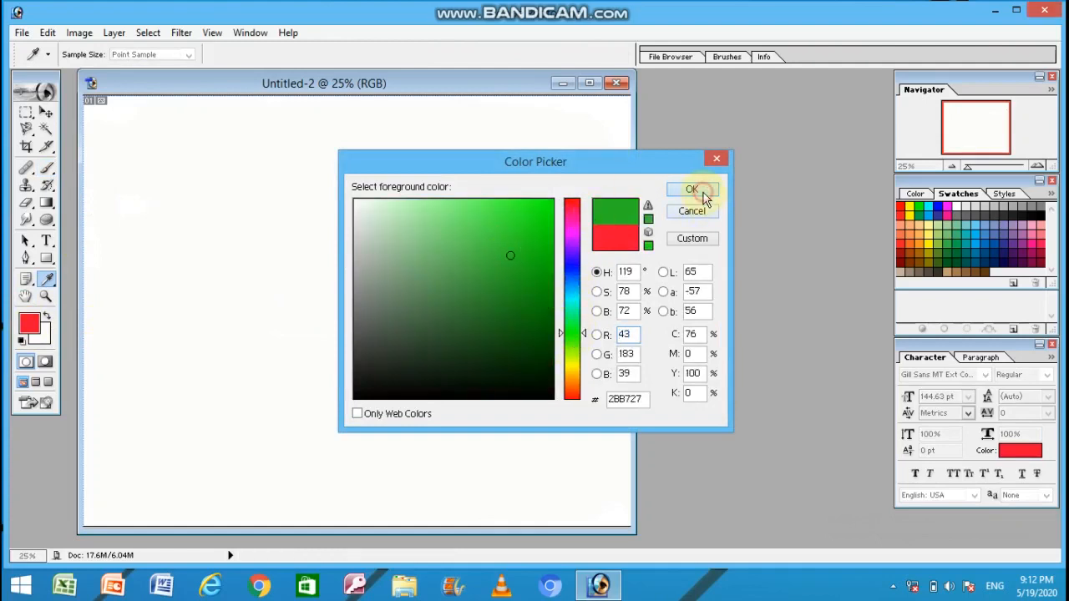
key("b")
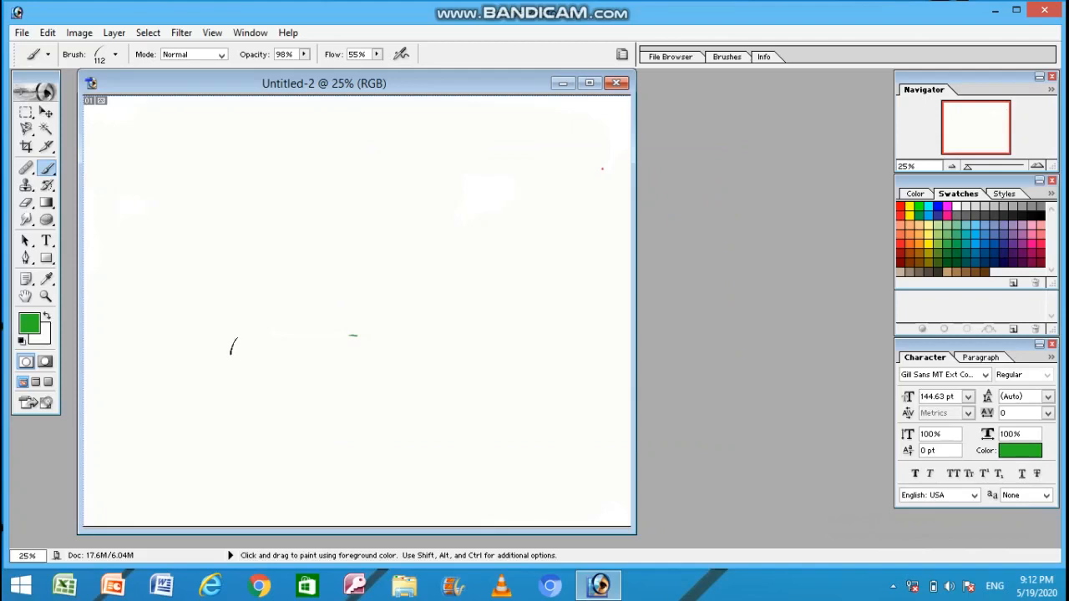
left_click_drag(232, 345, 444, 342)
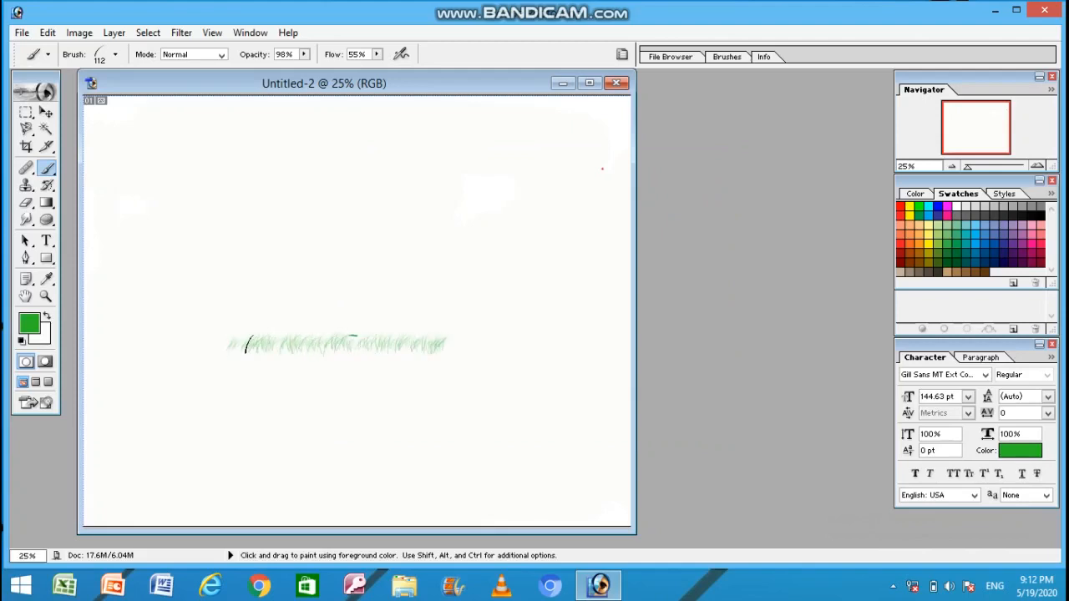
mouse_move(247, 345)
left_mouse_down()
mouse_move(131, 334)
mouse_move(153, 341)
left_mouse_up()
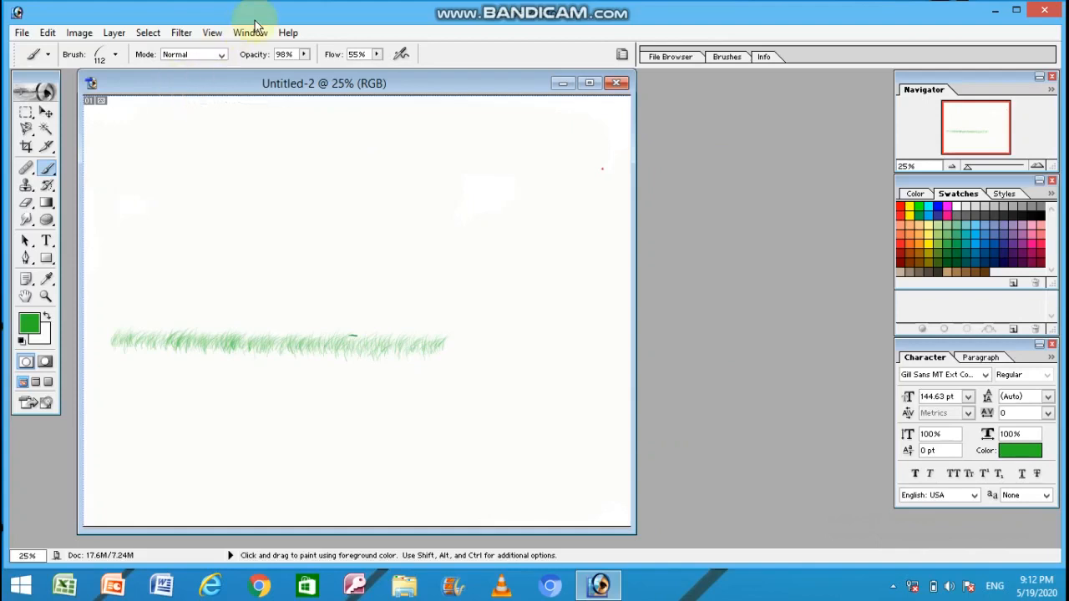
Set the brush opacity to 58% and paint a shorter row of grass above the first one
left_click(304, 55)
left_click_drag(304, 71, 257, 84)
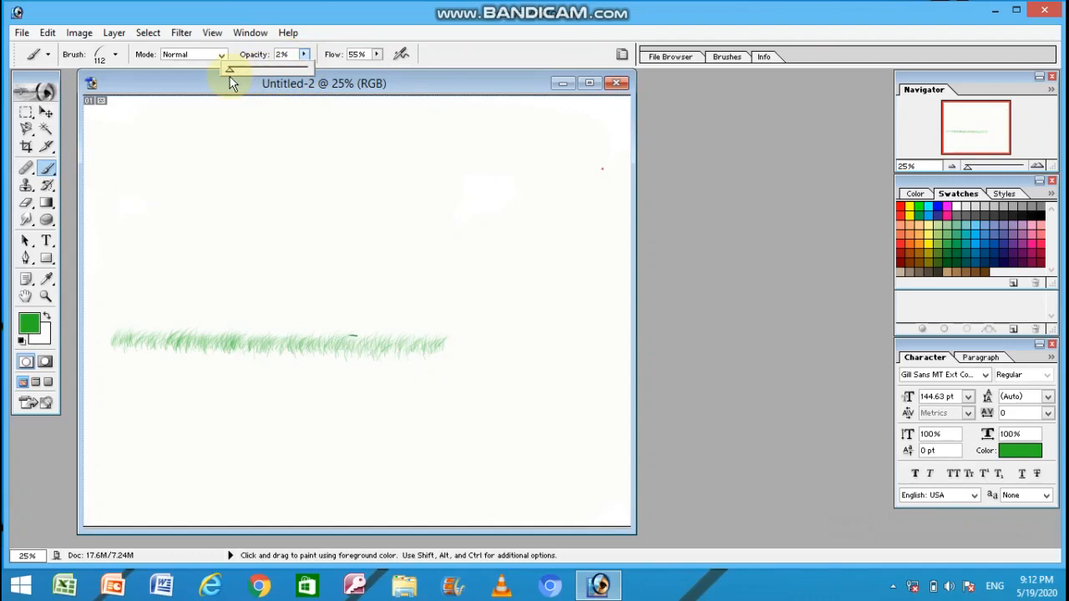
left_click_drag(232, 83, 292, 84)
left_click_drag(307, 75, 273, 75)
left_click(293, 195)
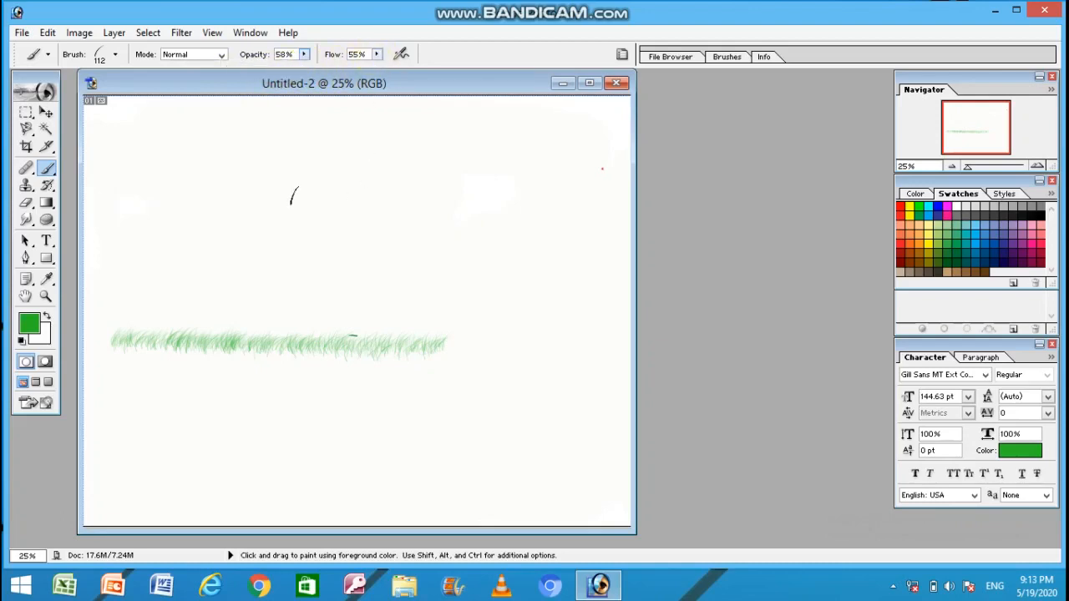
left_click_drag(427, 197, 337, 198)
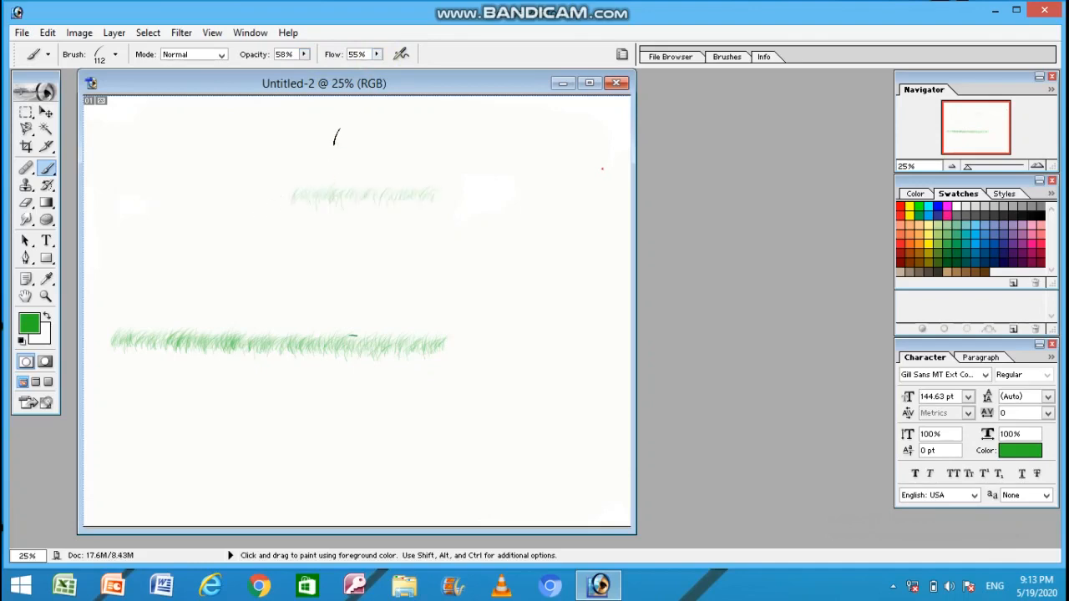
Set the brush flow to 96% and paint a row of grass between the two existing rows
left_click(377, 55)
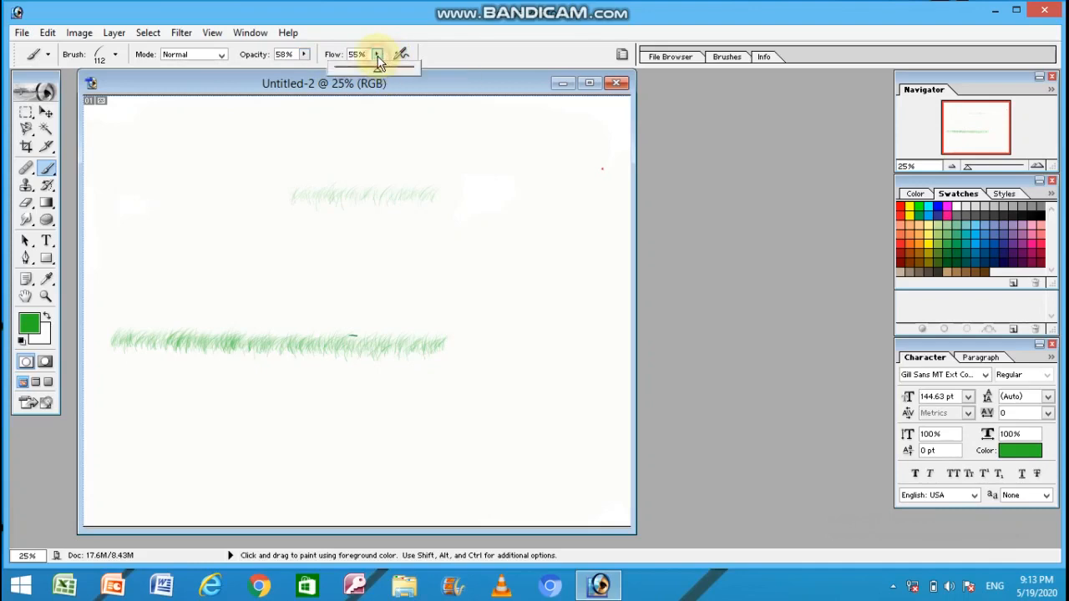
left_click(400, 70)
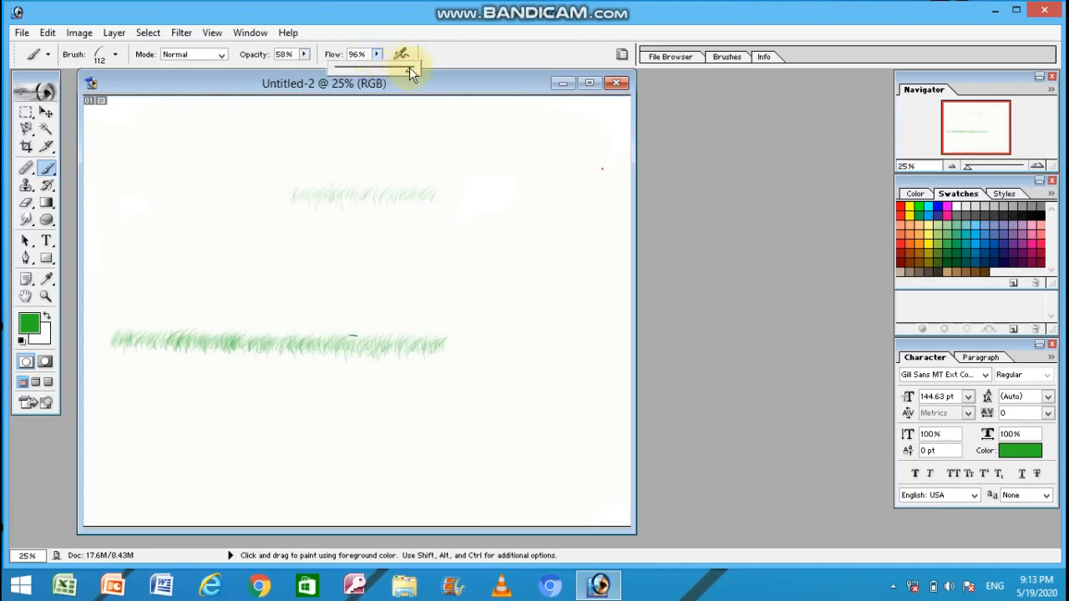
mouse_move(474, 269)
left_mouse_down()
mouse_move(230, 264)
mouse_move(240, 264)
left_mouse_up()
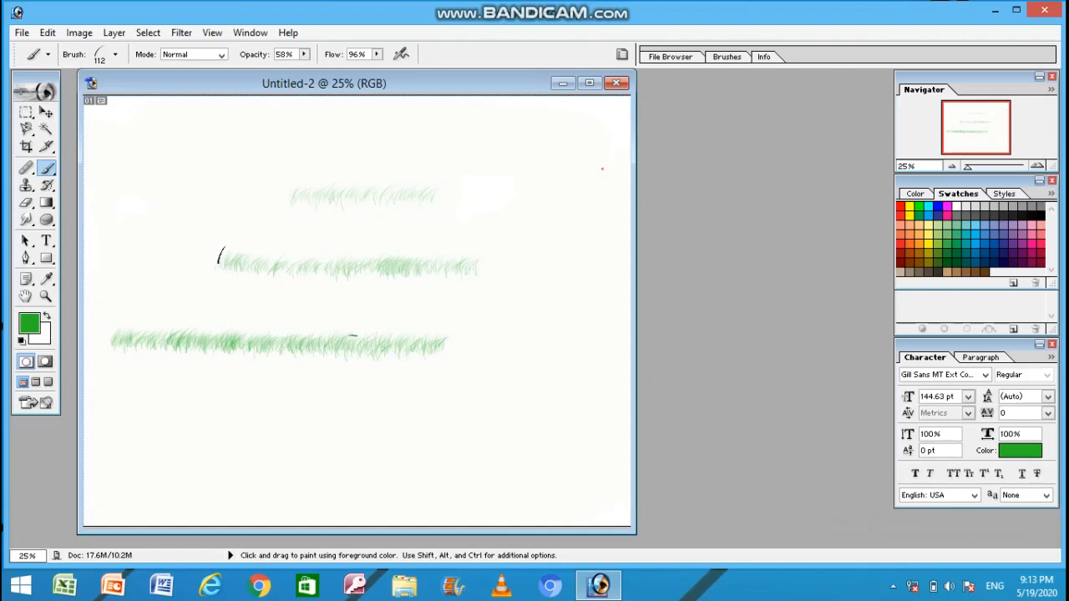
left_click_drag(212, 259, 191, 258)
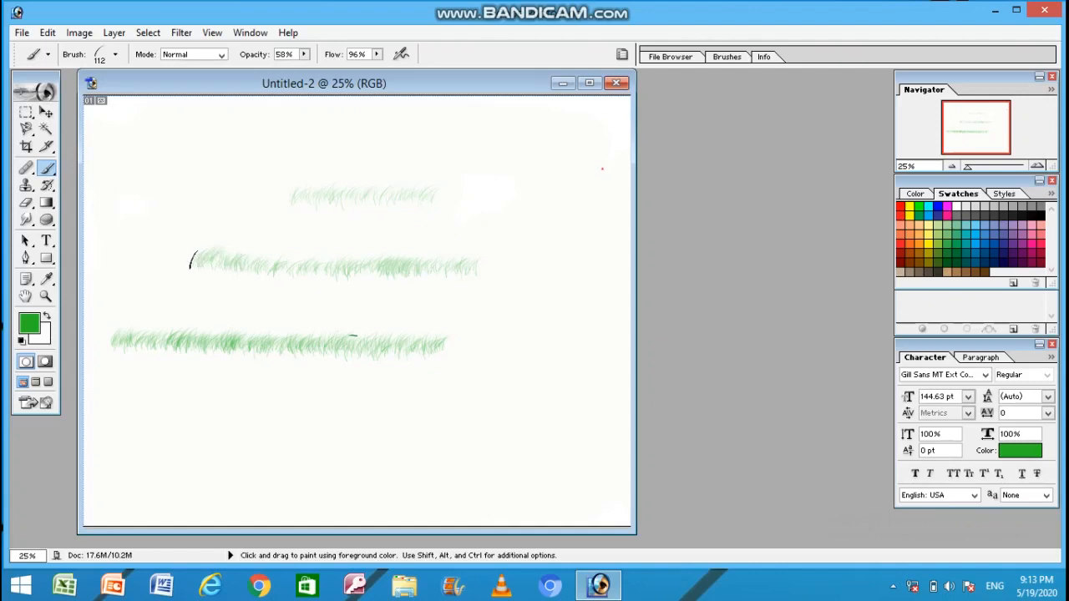
Set the brush flow to 4% and paint grass in the blank upper-left area of the canvas
left_click(376, 54)
left_click_drag(376, 67, 307, 67)
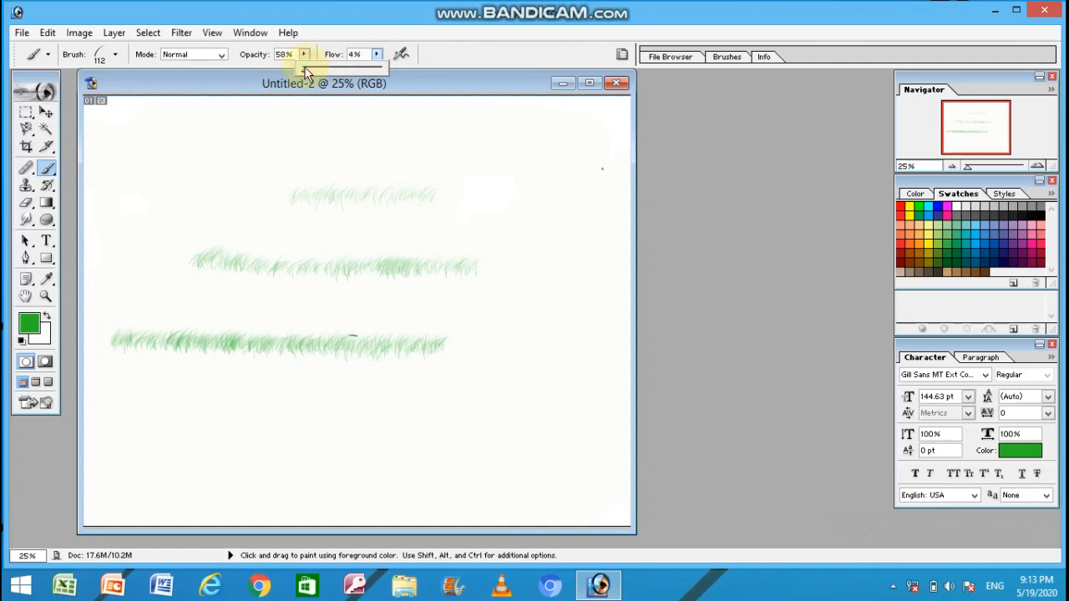
left_click(214, 186)
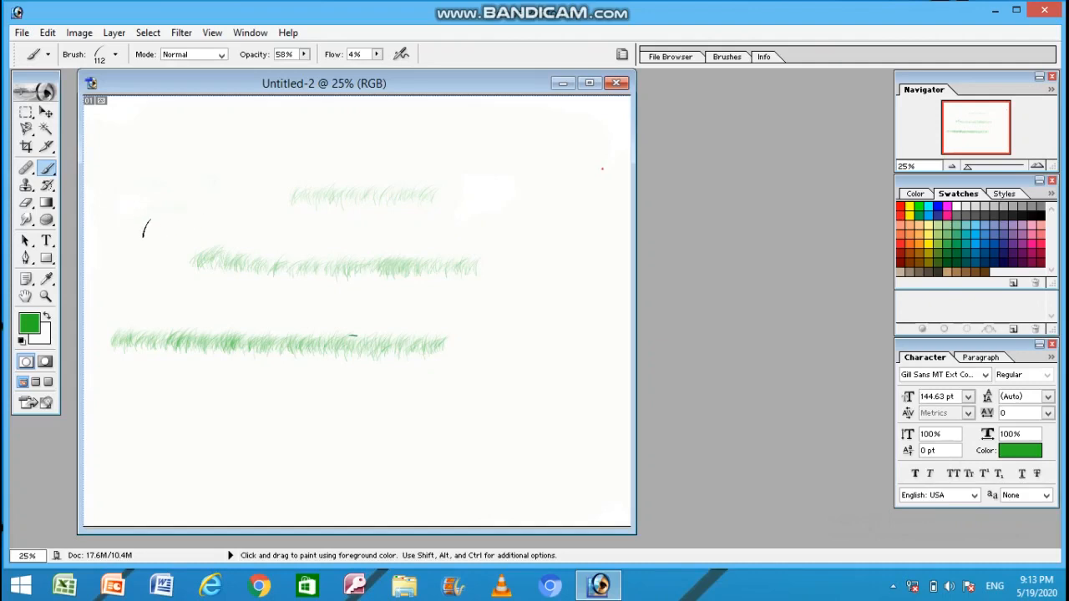
Set the brush flow to 38% and paint a short row of grass just above the topmost row
left_click(376, 53)
left_click_drag(378, 67, 399, 66)
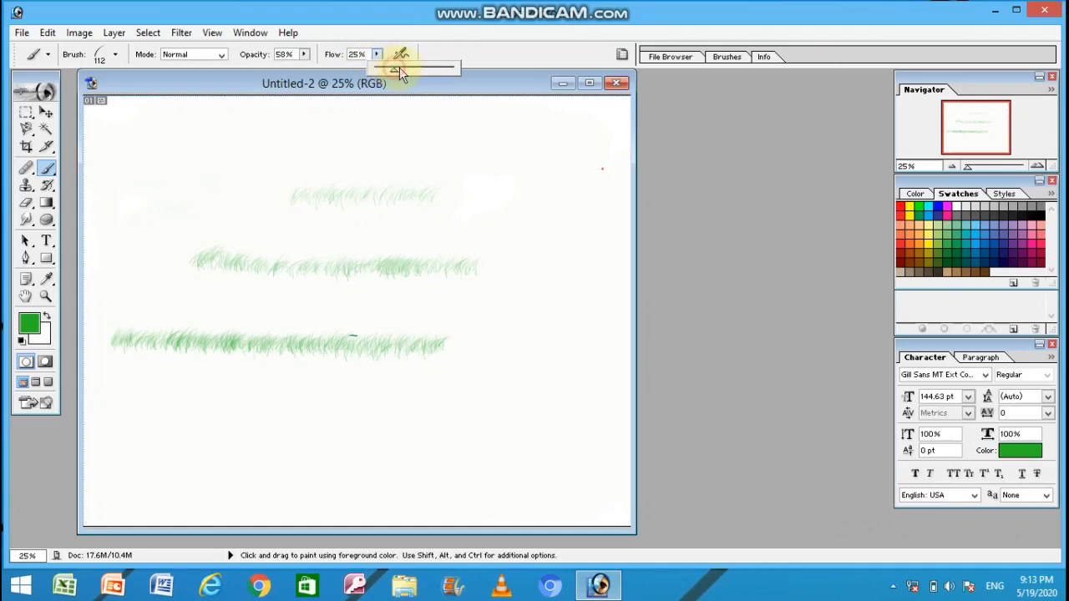
left_click(405, 68)
left_click(287, 155)
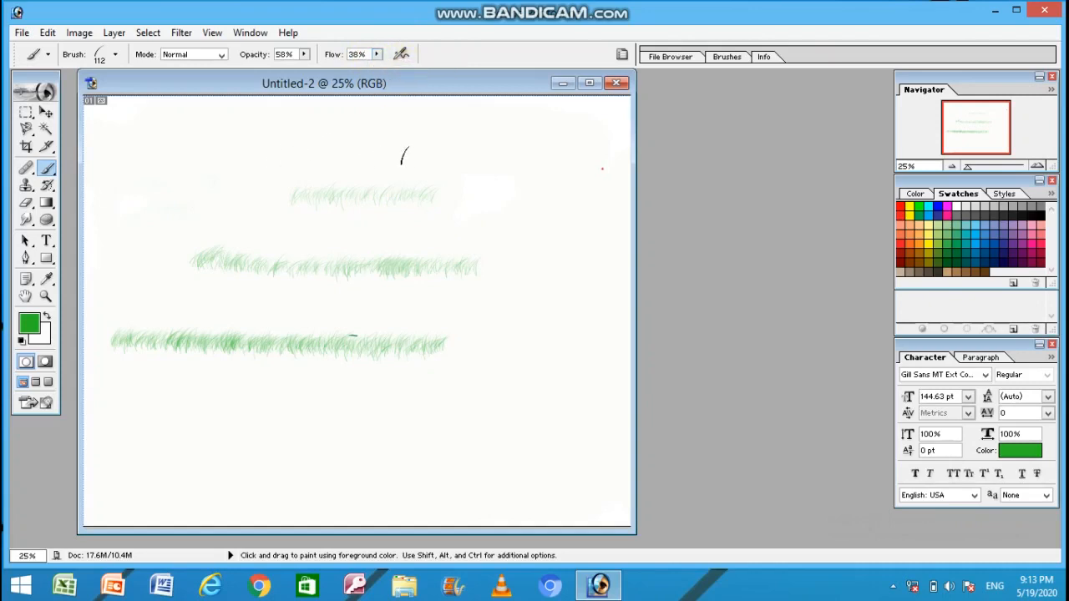
left_click_drag(279, 156, 405, 155)
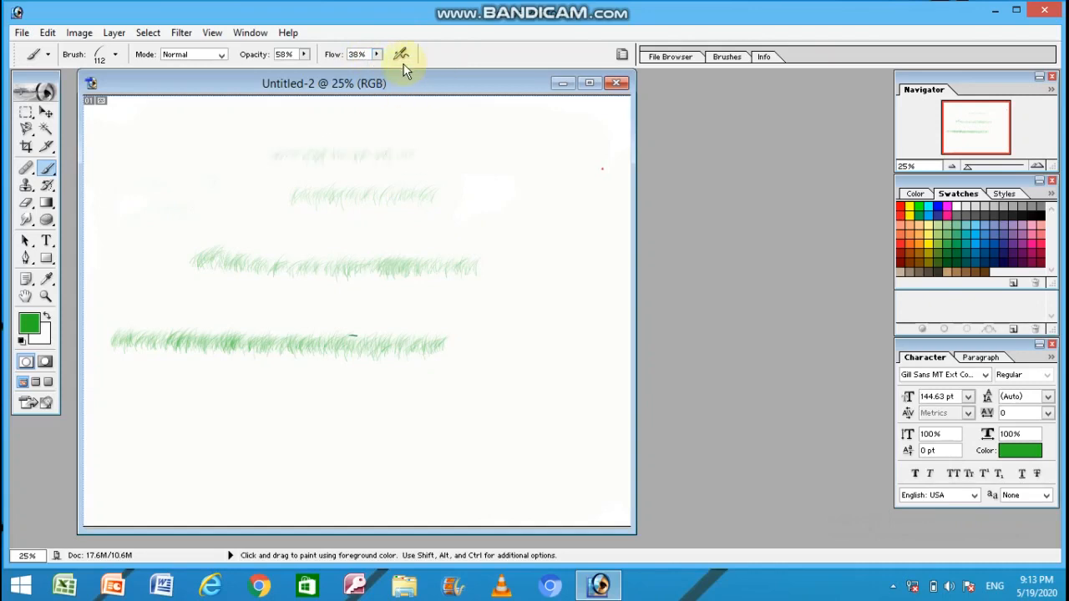
left_click(221, 55)
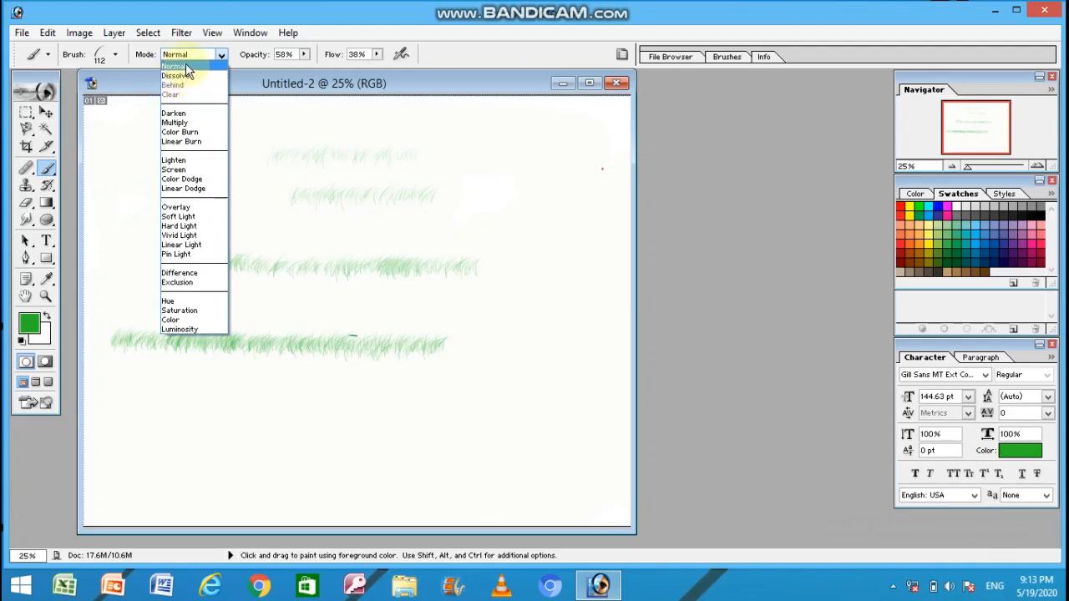
left_click(182, 67)
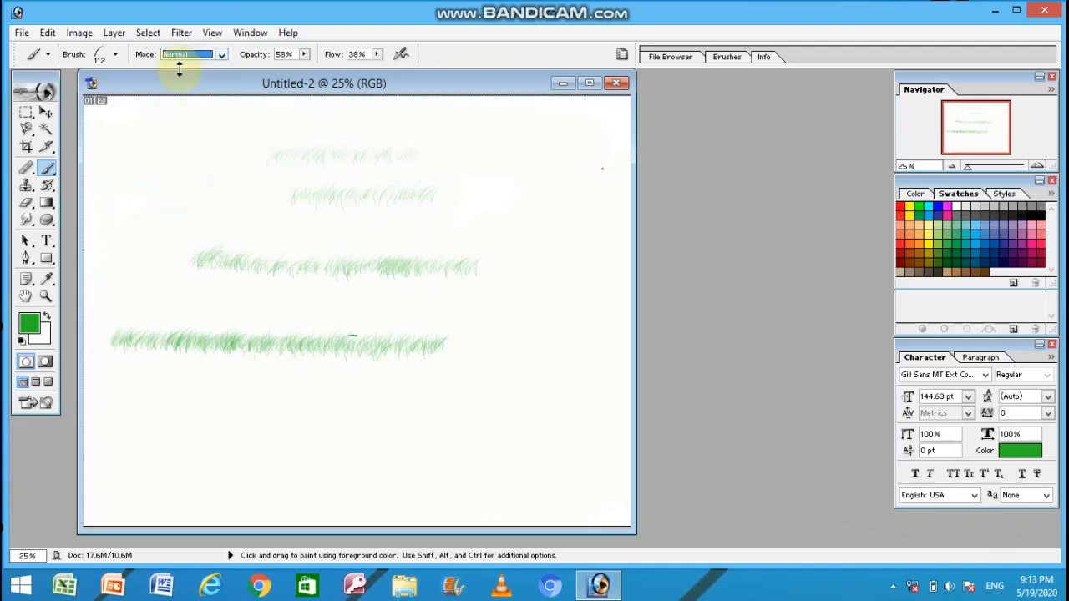
left_click(222, 55)
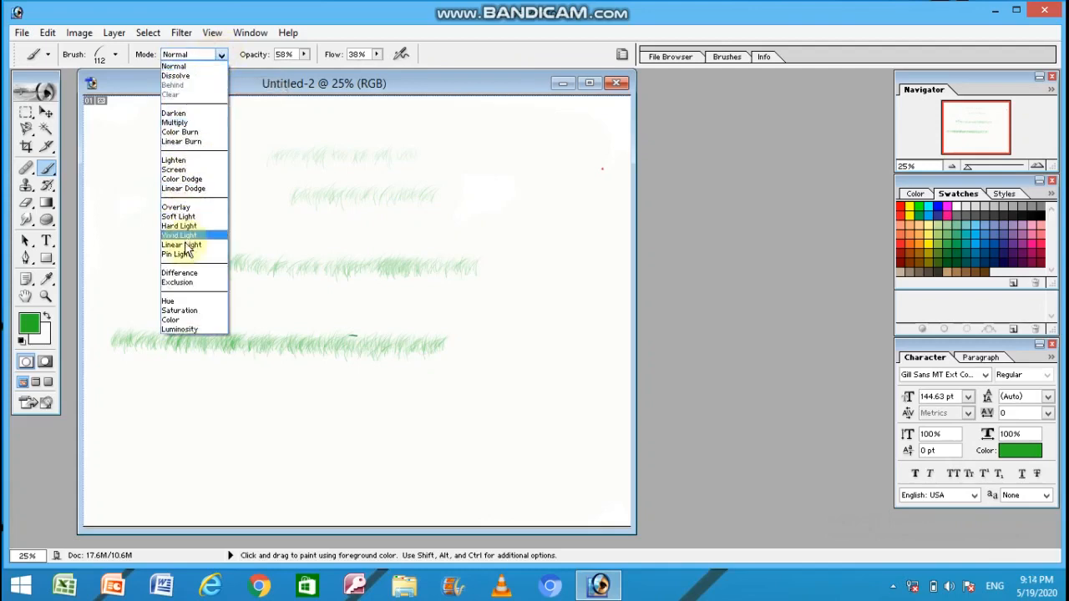
left_click(221, 55)
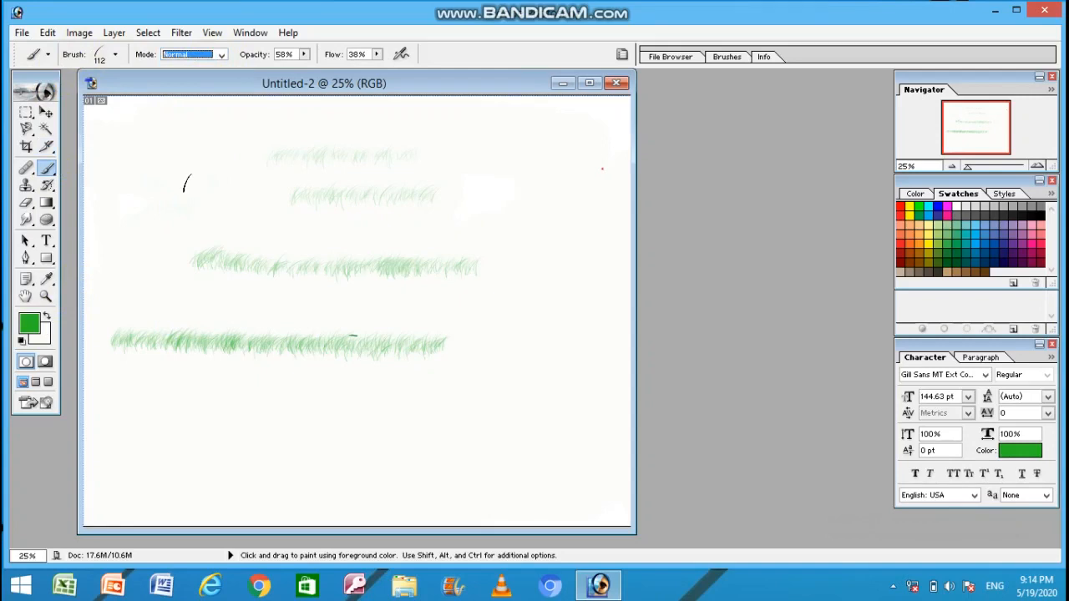
left_click(47, 169)
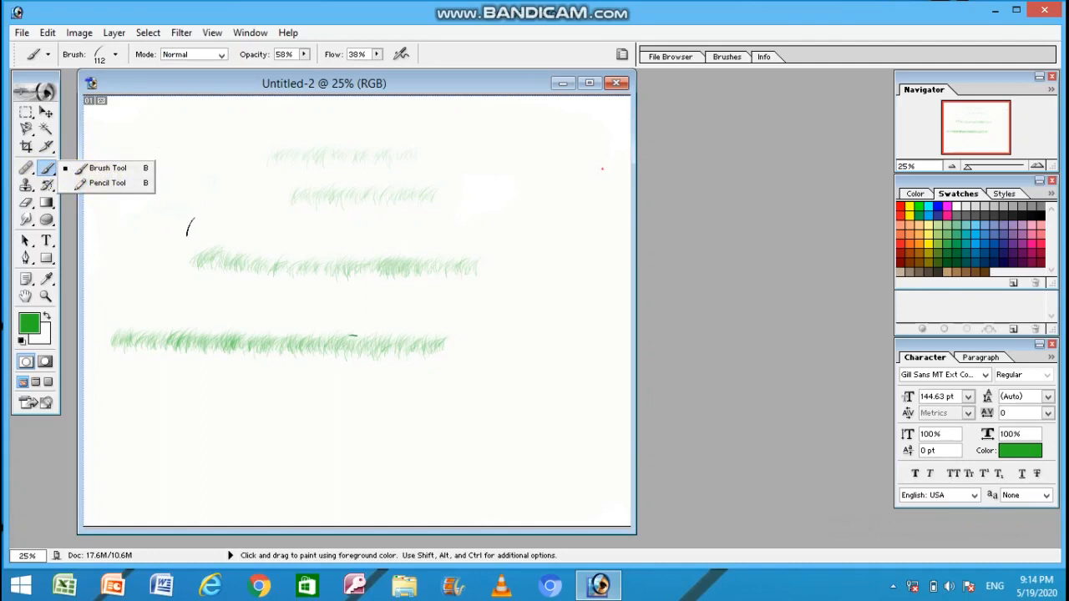
left_click(151, 247)
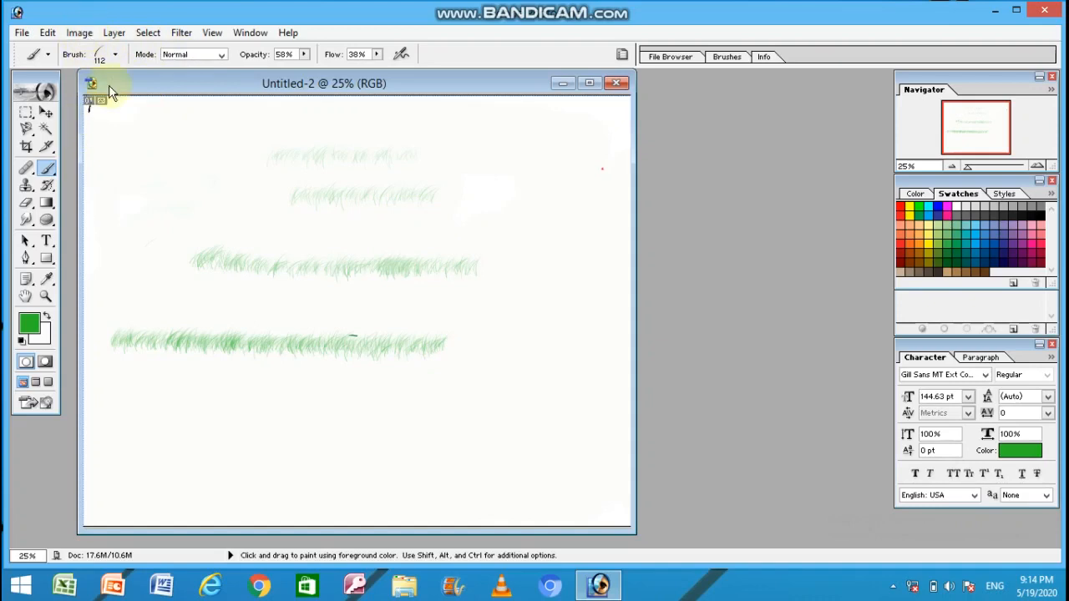
Choose the 95 px scattered leaf brush preset for the Brush tool
left_click(117, 58)
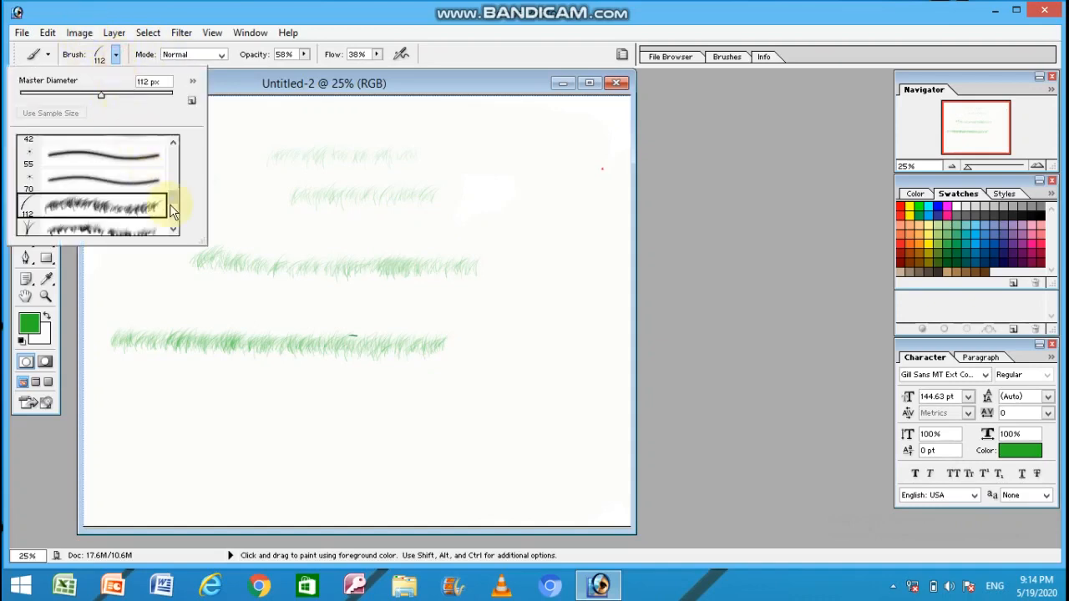
left_click(172, 229)
left_click(173, 229)
left_click(172, 229)
left_click(172, 228)
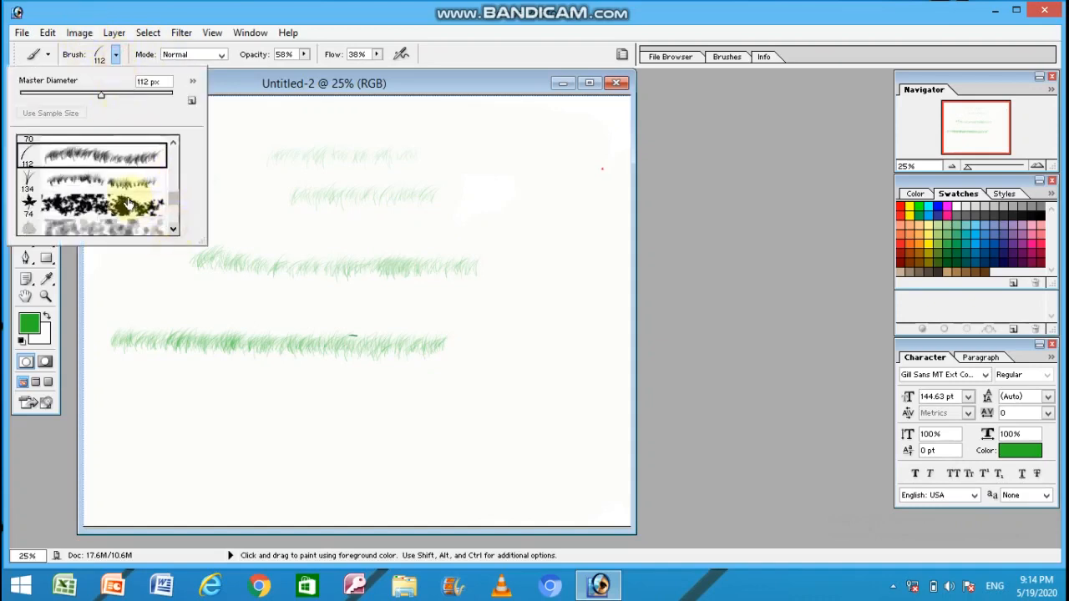
left_click(125, 224)
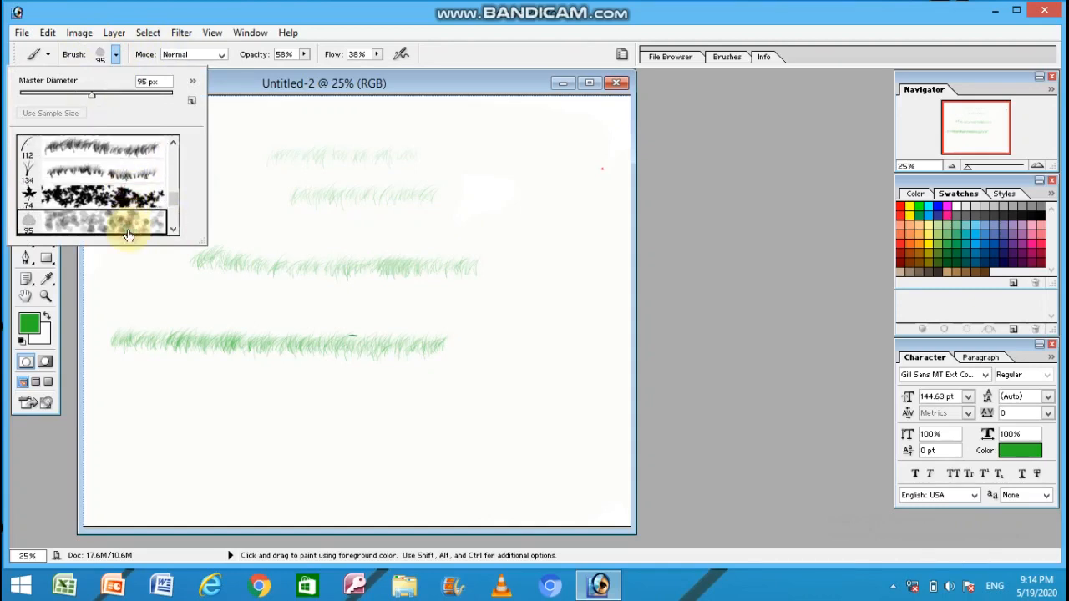
Set the foreground colour to red B7272E and paint scattered leaves around the end of the middle grass row
left_click(28, 322)
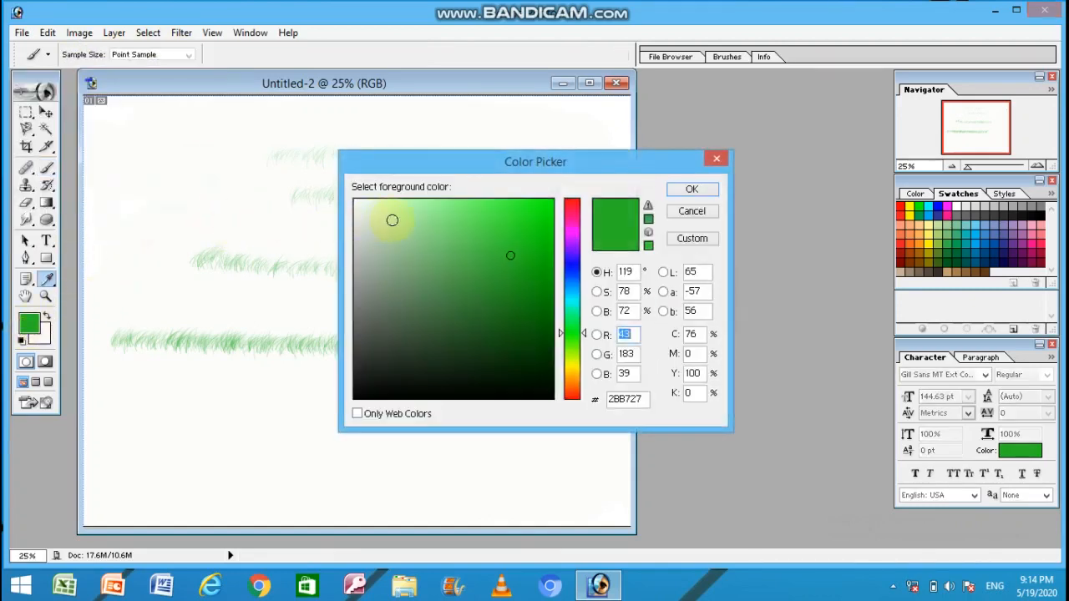
left_click(571, 207)
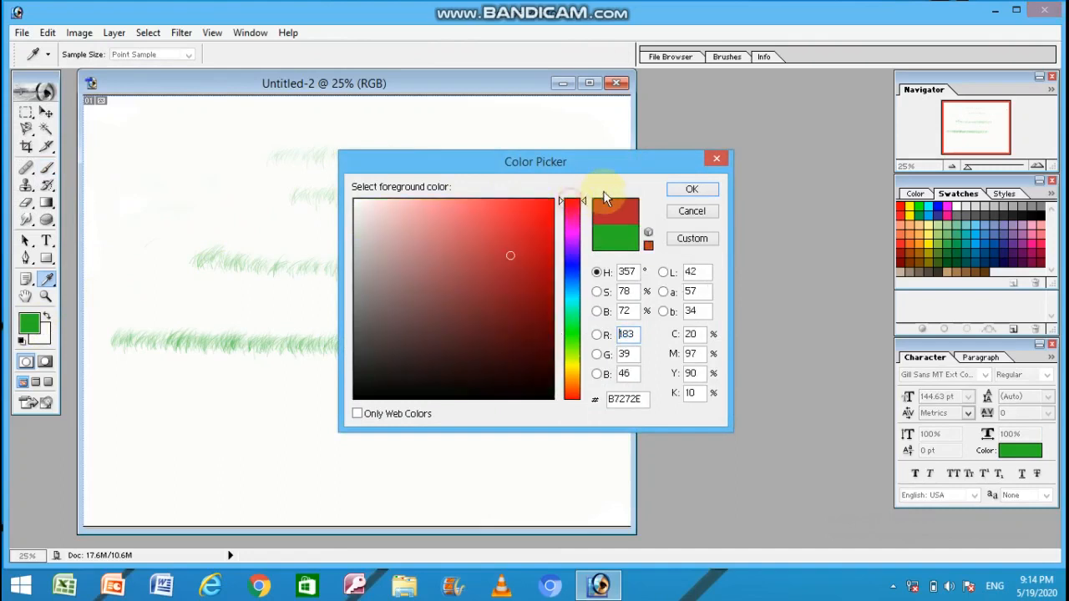
left_click(692, 189)
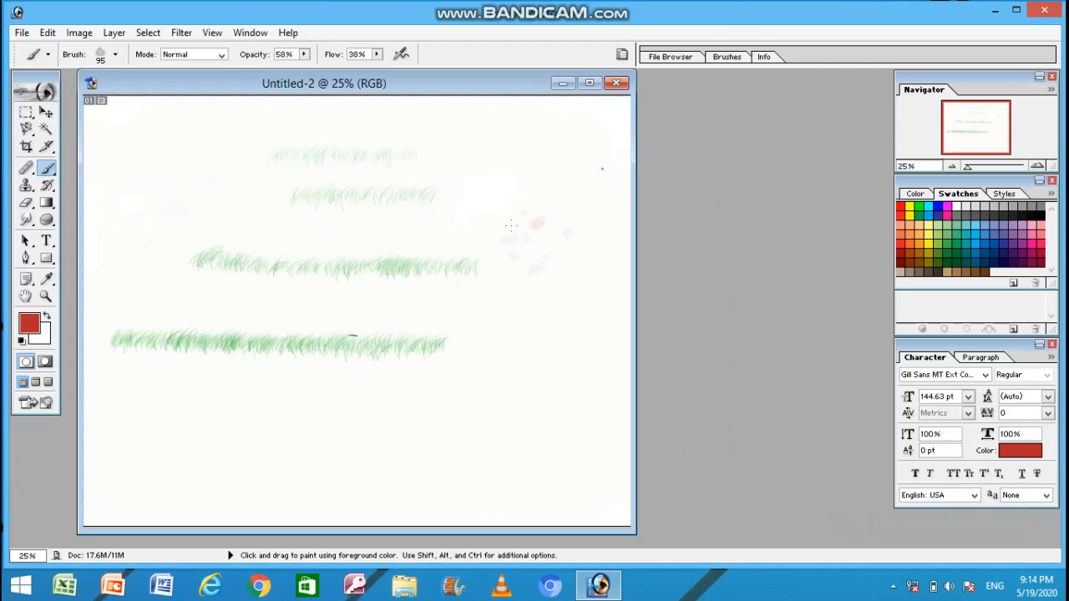
mouse_move(483, 234)
left_mouse_down()
mouse_move(519, 254)
mouse_move(453, 281)
mouse_move(411, 227)
left_mouse_up()
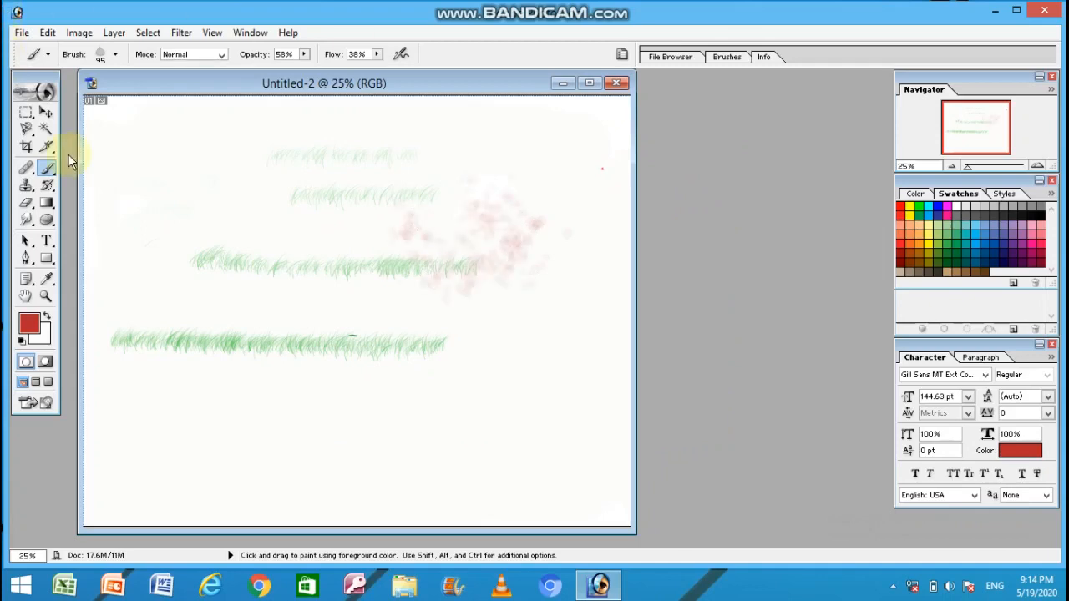
Switch to the freehand Lasso tool and draw a rounded selection below the lowest grass row
left_click(25, 132)
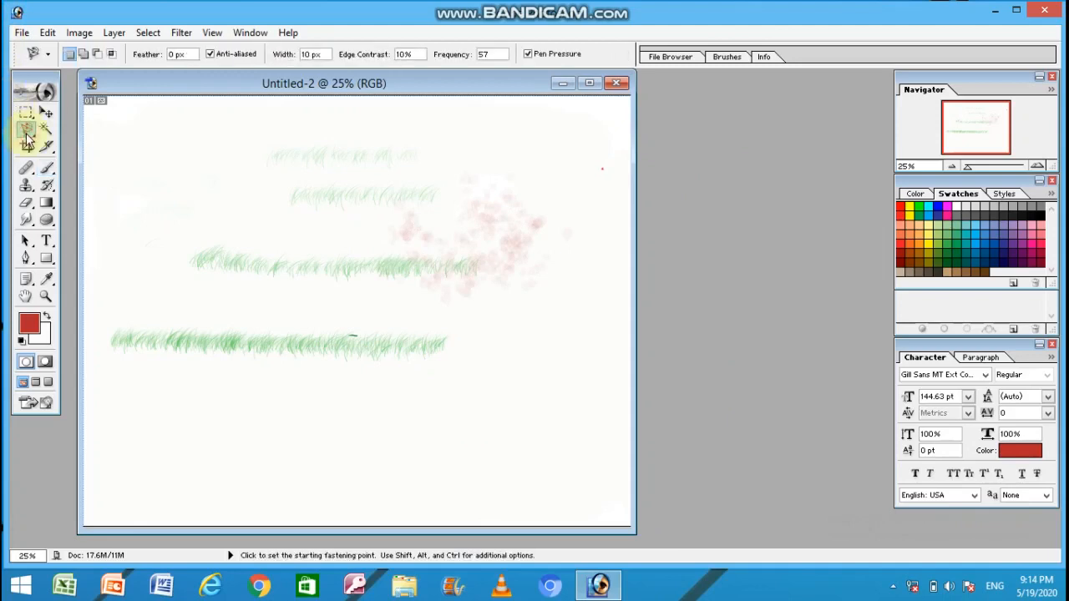
left_click(59, 131)
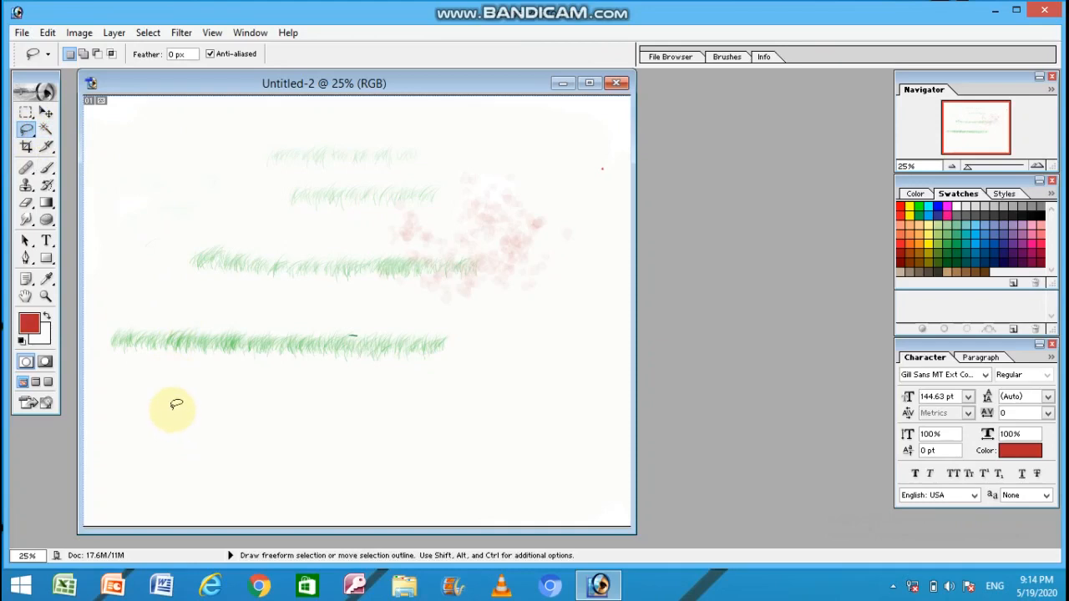
mouse_move(170, 410)
left_mouse_down()
mouse_move(151, 473)
mouse_move(167, 486)
mouse_move(228, 485)
mouse_move(252, 463)
mouse_move(254, 425)
mouse_move(240, 409)
mouse_move(168, 409)
left_mouse_up()
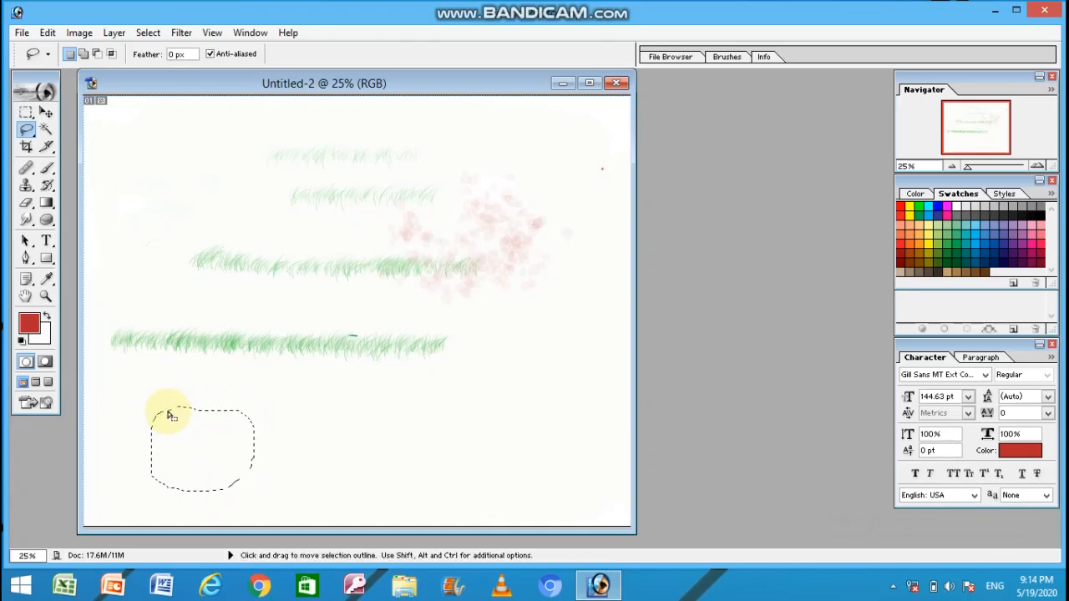
Replace the selection with a larger freehand lasso outline in the canvas's upper-left area, enclosing the start of the middle grass row
mouse_move(143, 165)
left_mouse_down()
mouse_move(116, 190)
mouse_move(114, 256)
mouse_move(138, 282)
mouse_move(206, 290)
mouse_move(223, 277)
mouse_move(239, 183)
mouse_move(224, 162)
mouse_move(155, 162)
left_mouse_up()
left_click(129, 177)
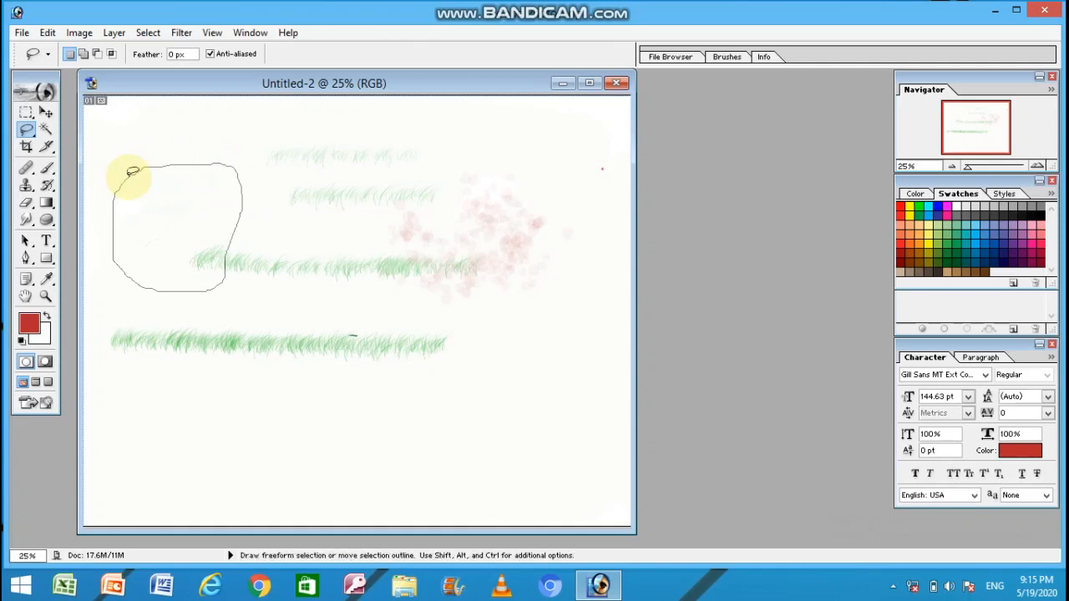
left_click_drag(133, 171, 131, 172)
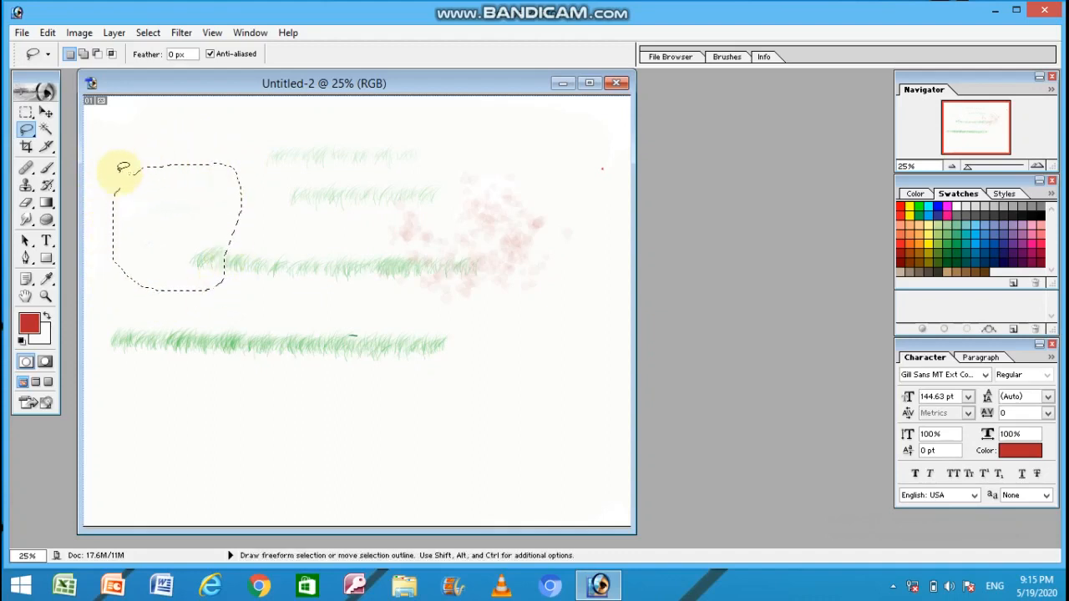
Switch back to the Brush tool, choose the 9 px hard round preset and enlarge its master diameter to 135 px
left_click(47, 167)
left_click(48, 170)
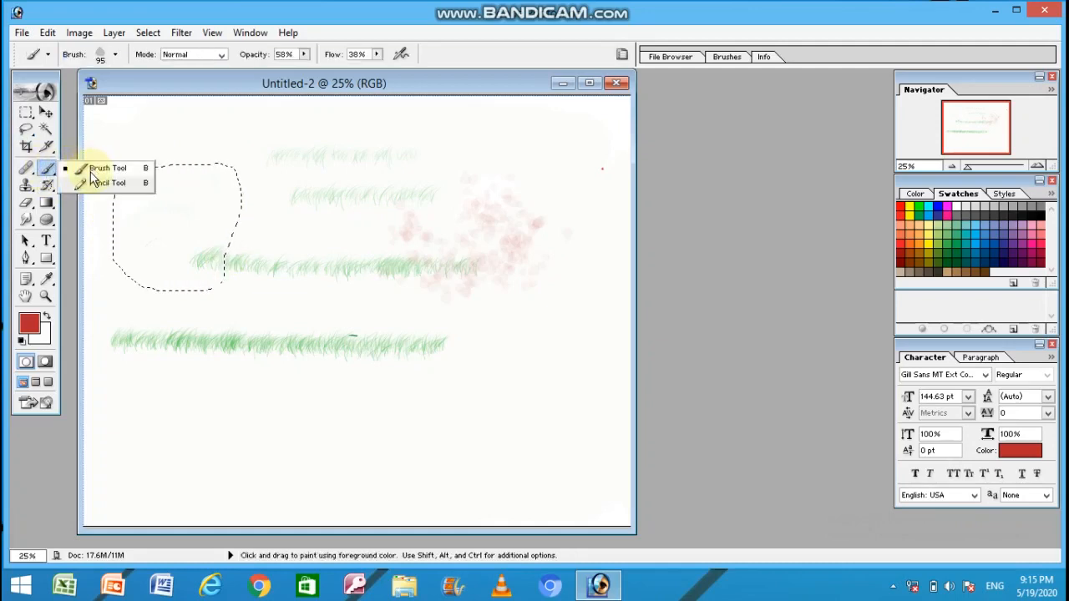
left_click(96, 165)
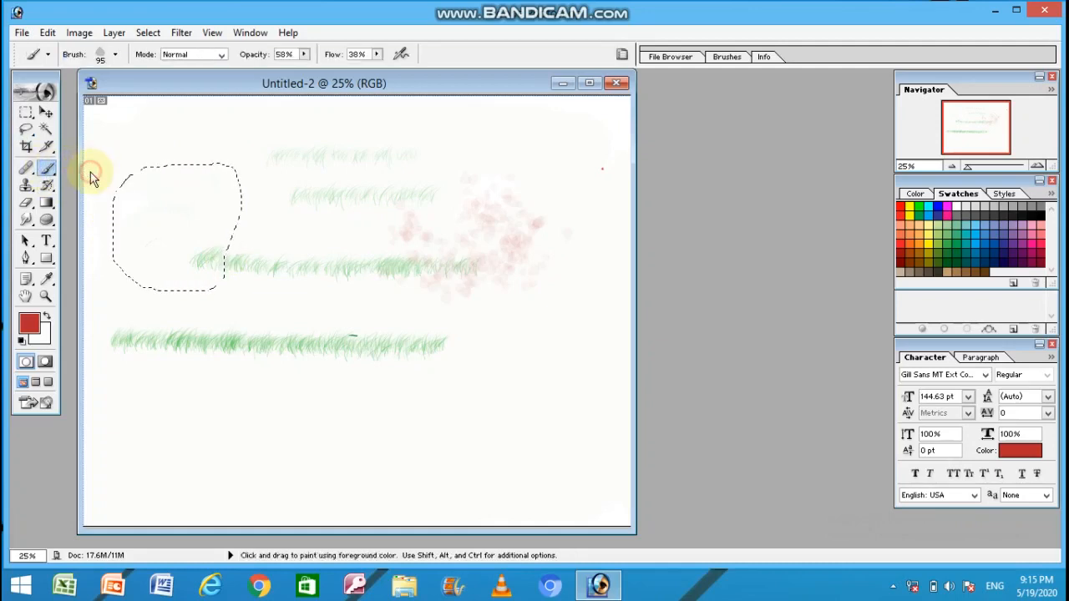
left_click(116, 55)
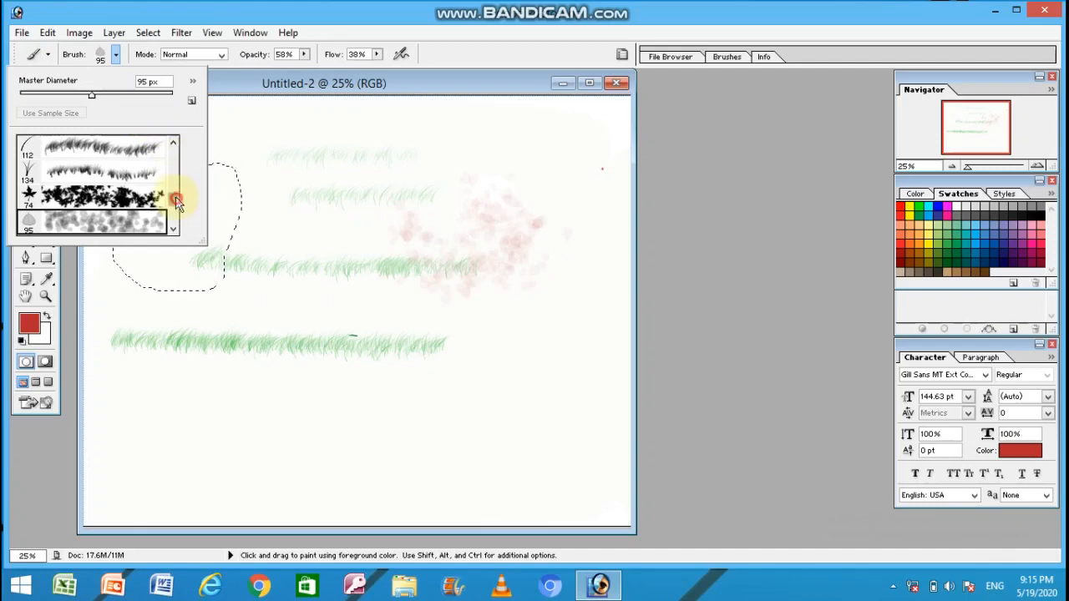
left_click_drag(174, 200, 175, 155)
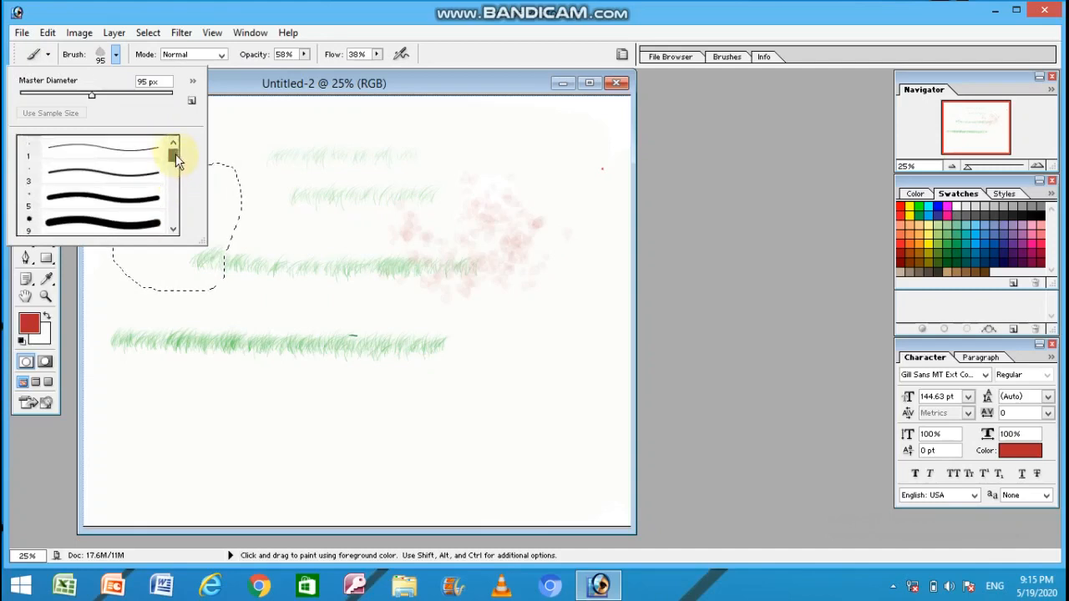
left_click(138, 221)
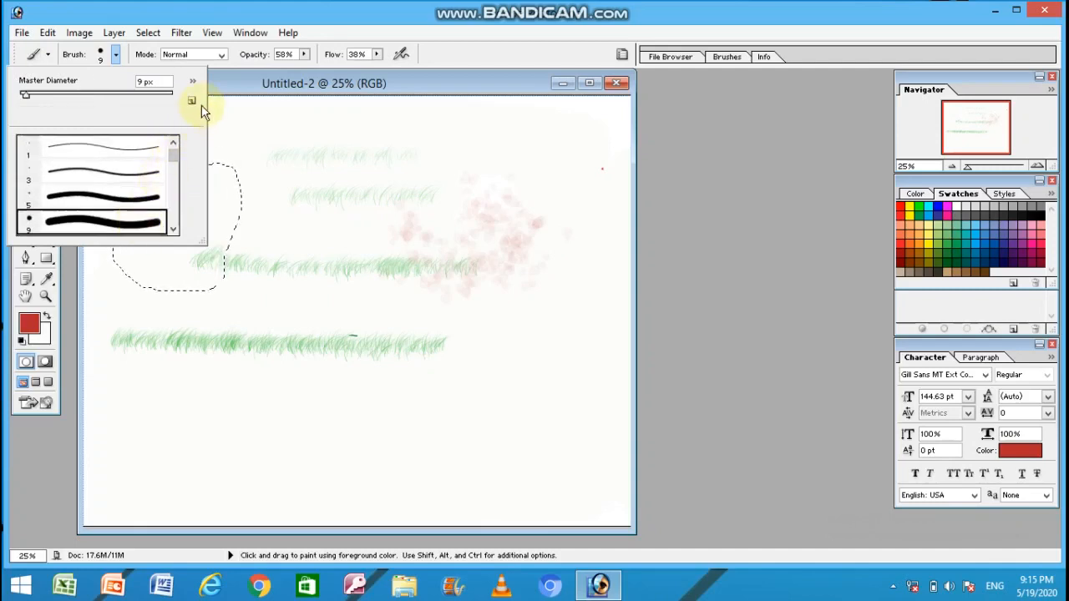
left_click(236, 77)
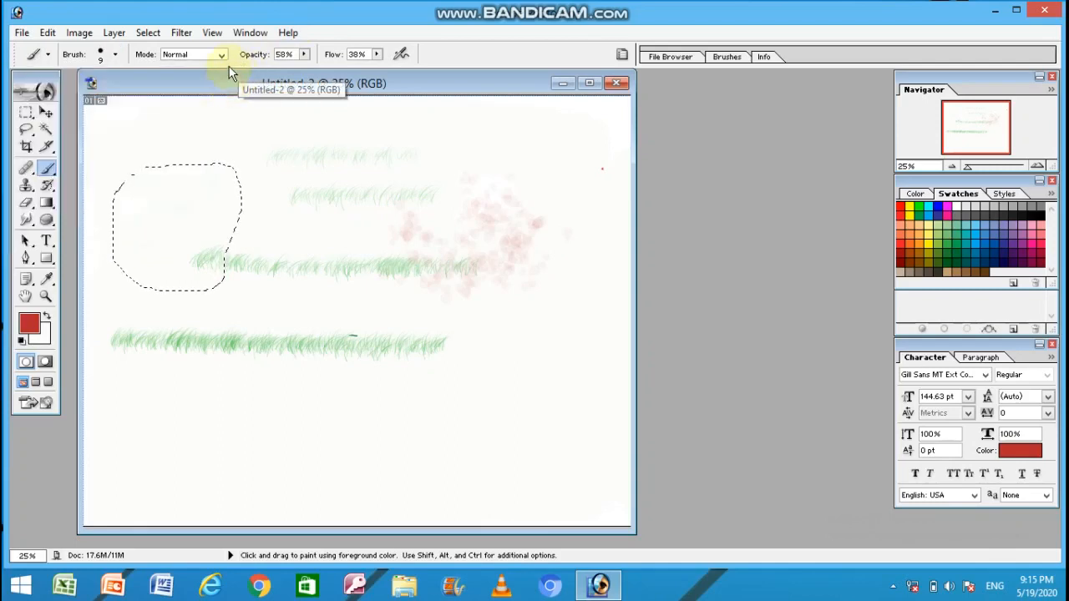
left_click(116, 57)
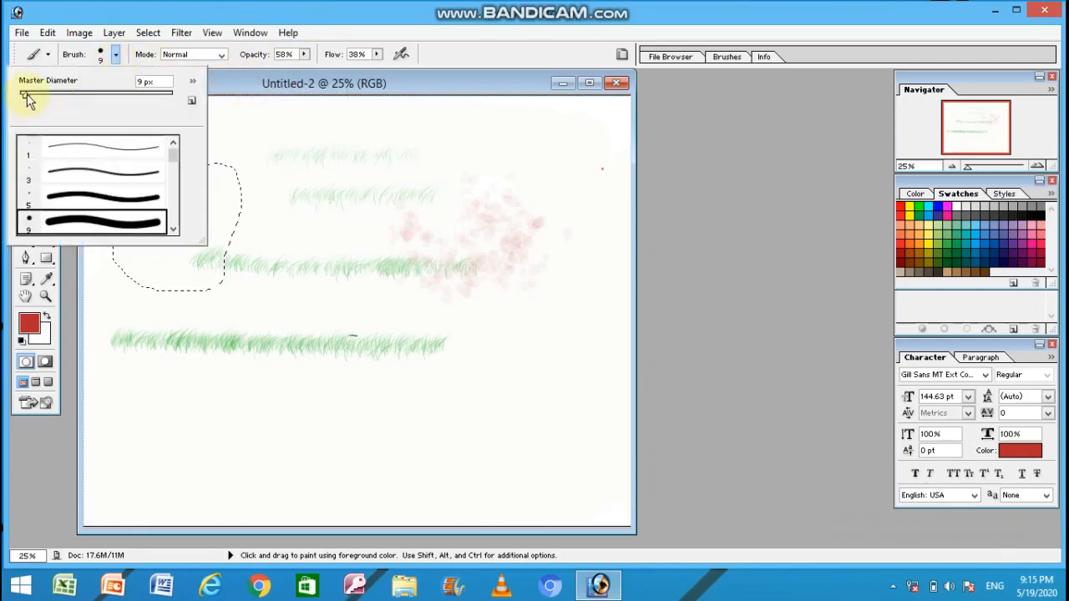
left_click_drag(27, 93, 108, 93)
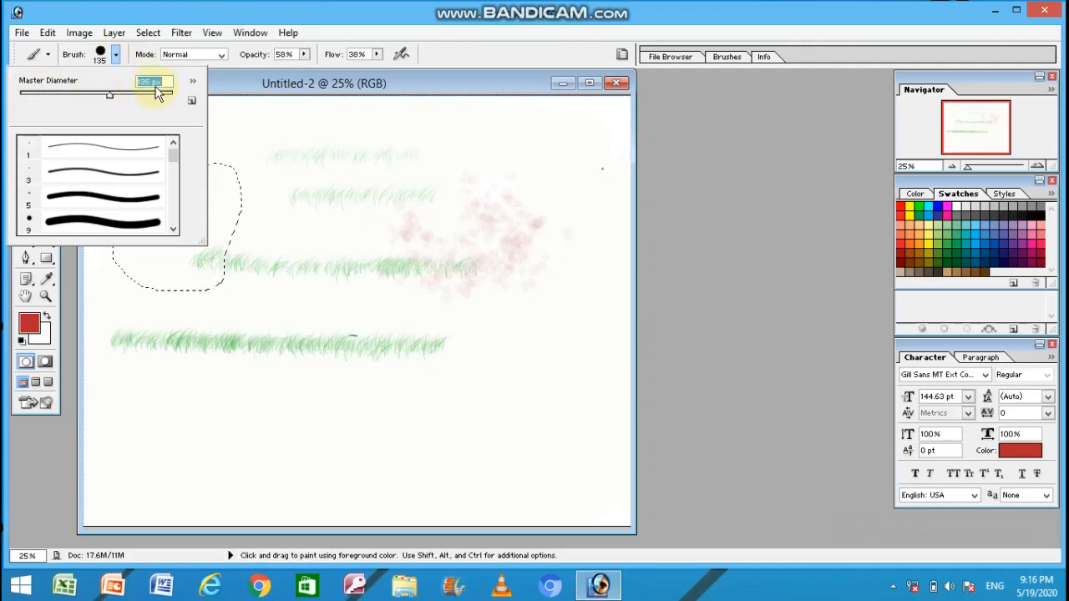
Paint the inside of the lasso selection red with overlapping brush strokes, and clear the selection
left_click(231, 87)
mouse_move(217, 167)
left_mouse_down()
mouse_move(164, 210)
mouse_move(190, 159)
mouse_move(169, 197)
mouse_move(208, 158)
left_mouse_up()
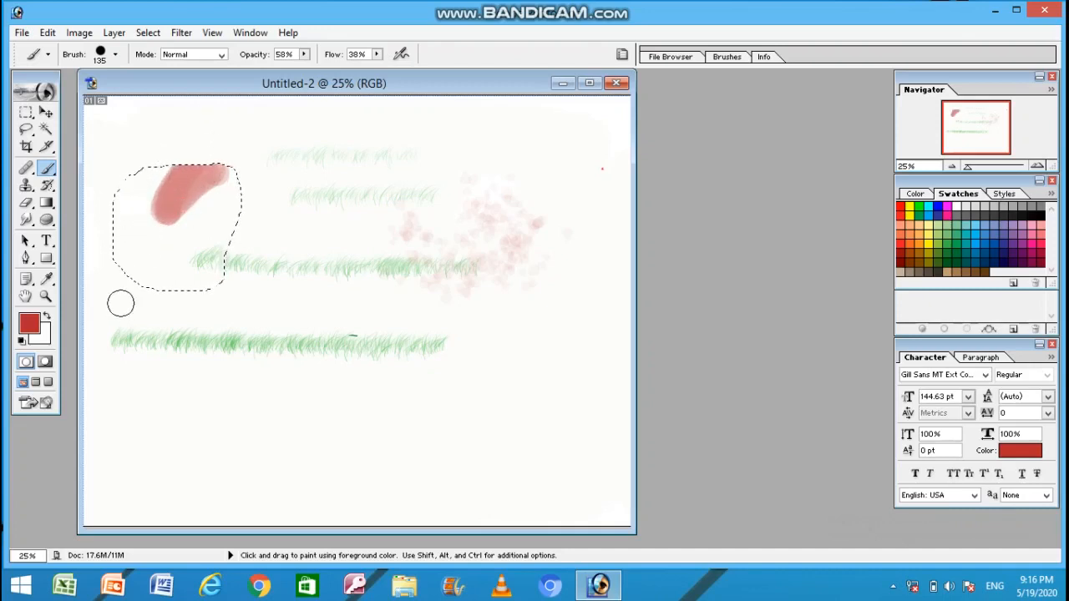
left_click_drag(124, 210, 124, 248)
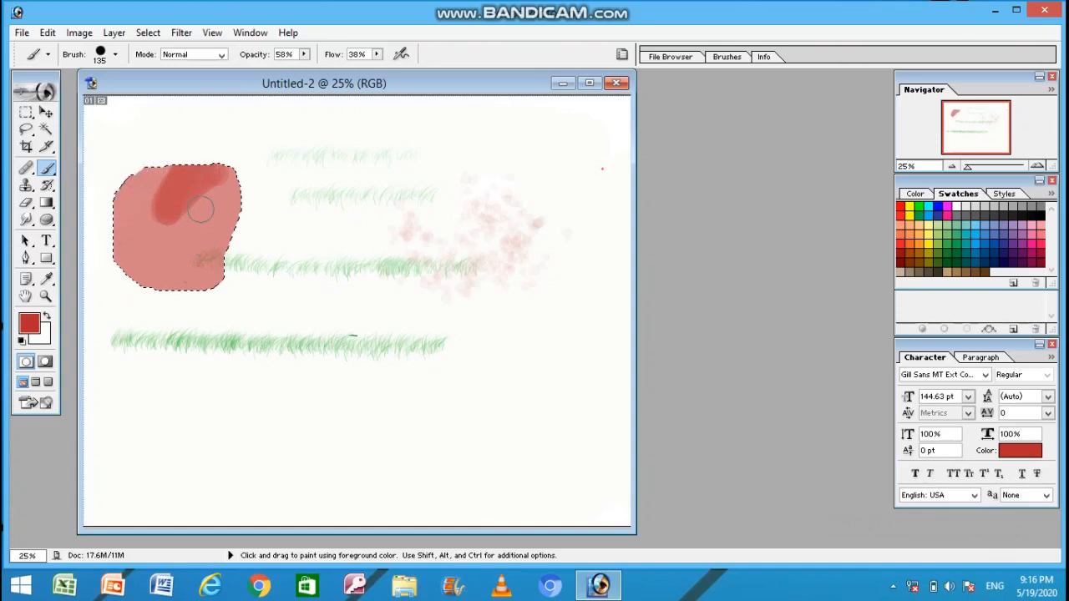
left_click_drag(201, 210, 224, 187)
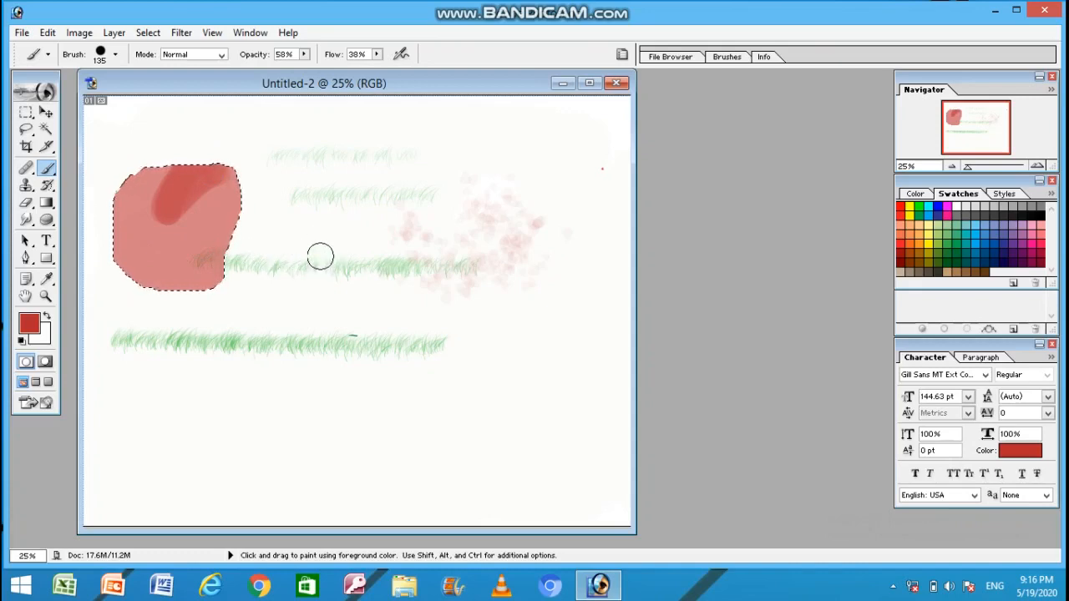
key("ctrl")
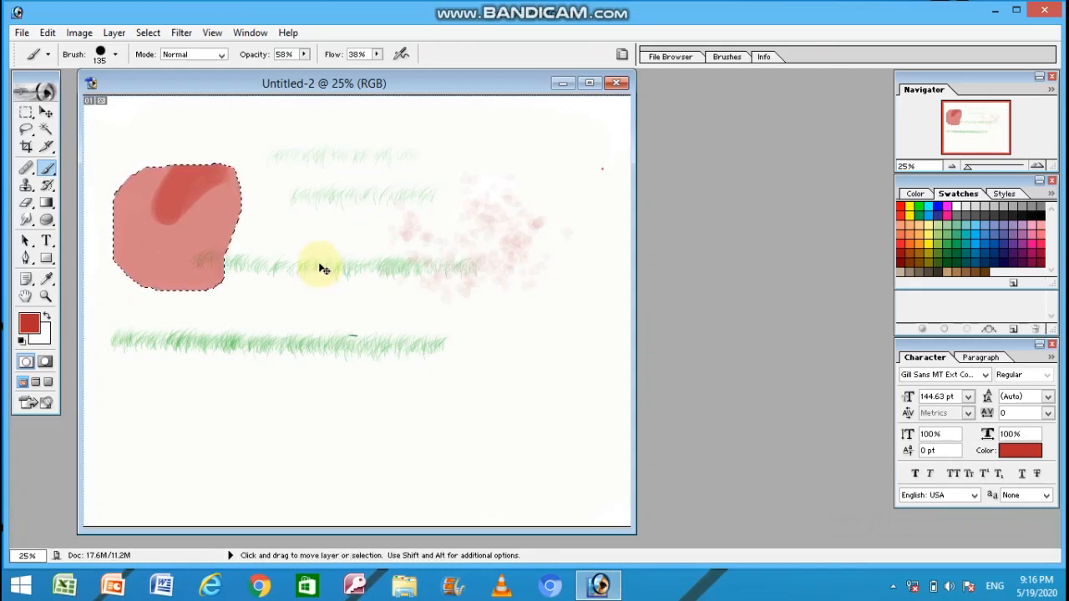
key("ctrl+d")
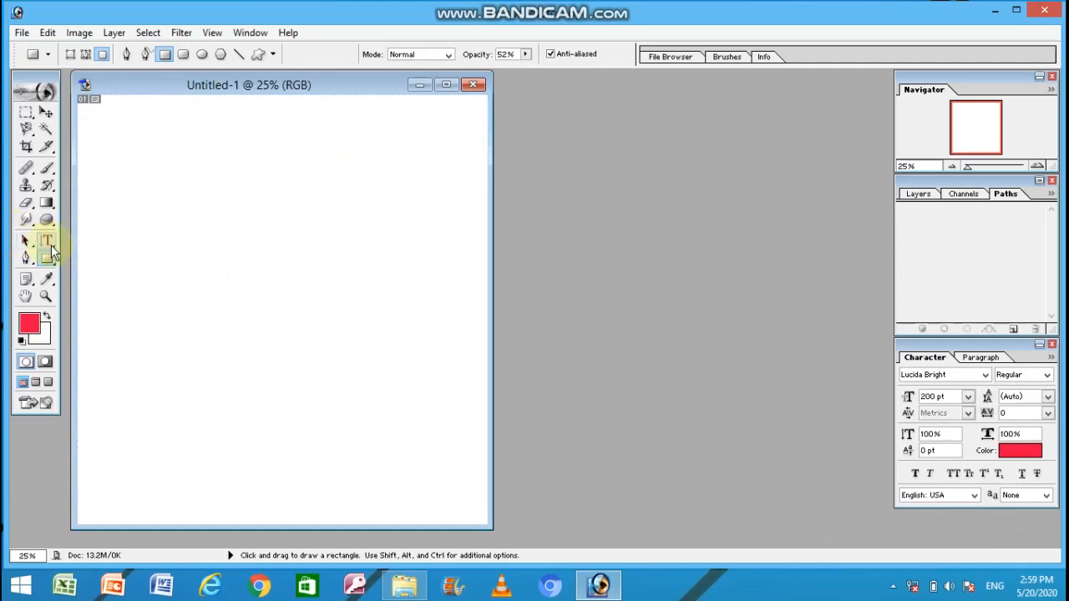
Add the horizontal text "DIVINE" in the upper part of the blank canvas with the Horizontal Type tool
left_click_drag(47, 246, 131, 247)
left_click(158, 207)
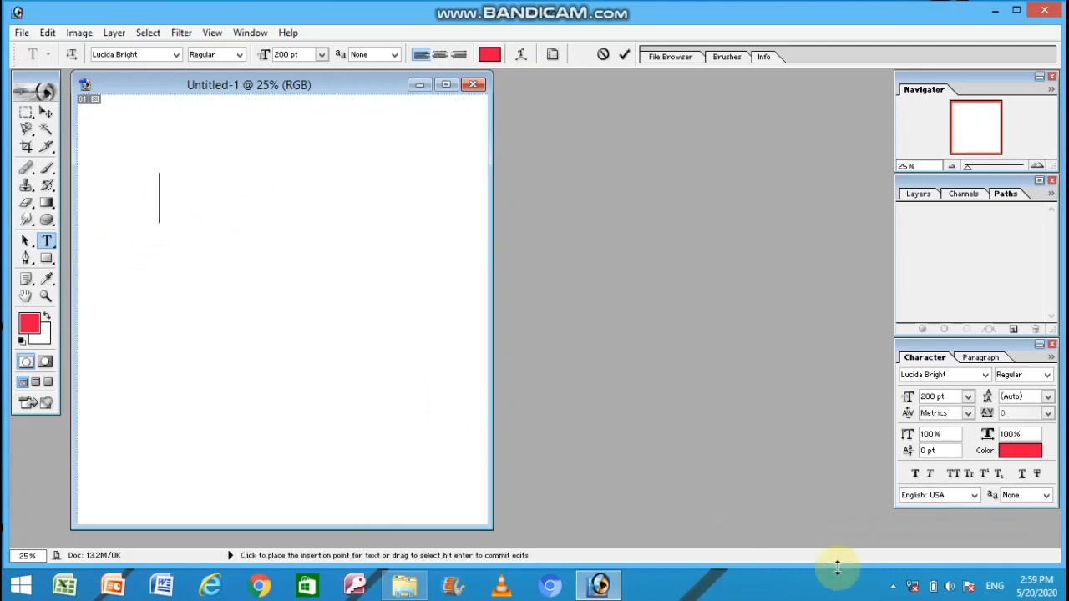
type("DIV")
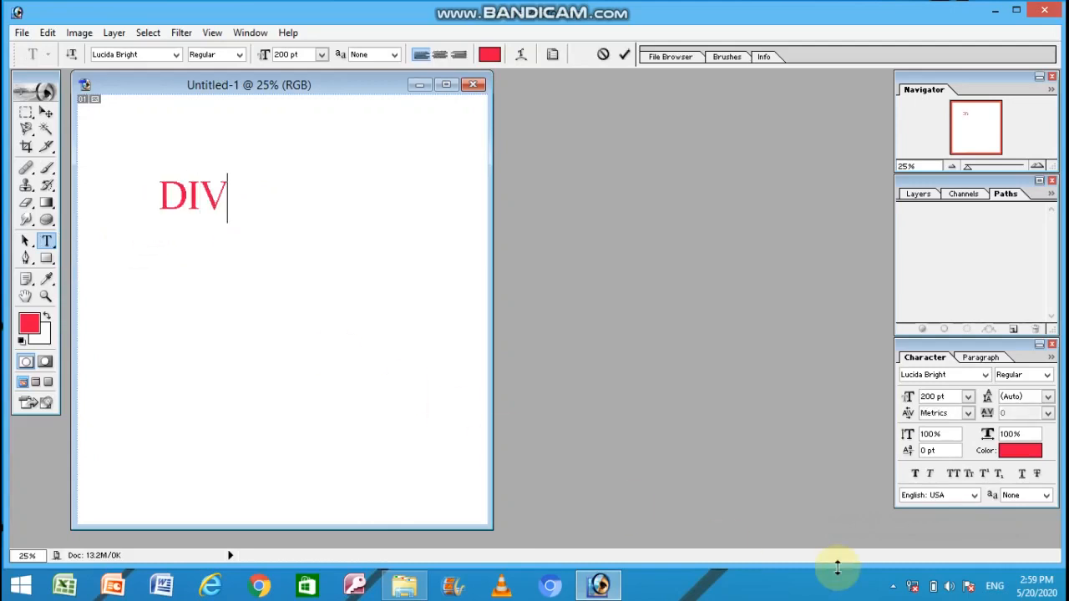
type("INE")
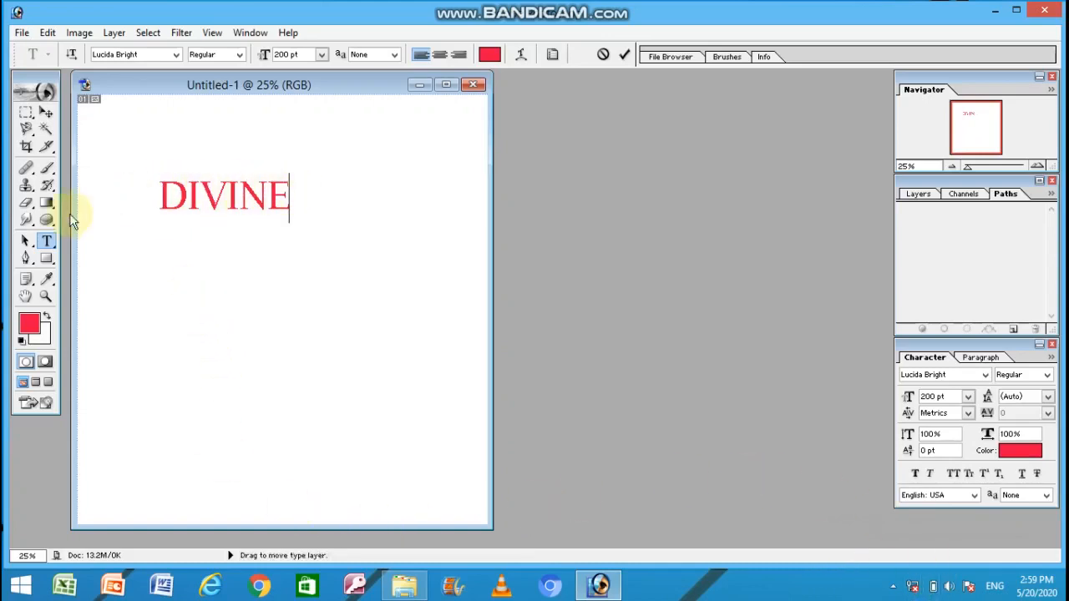
Add the text "DIVINE" with the Vertical Type tool, starting just beyond the end of the horizontal word
left_click(52, 240)
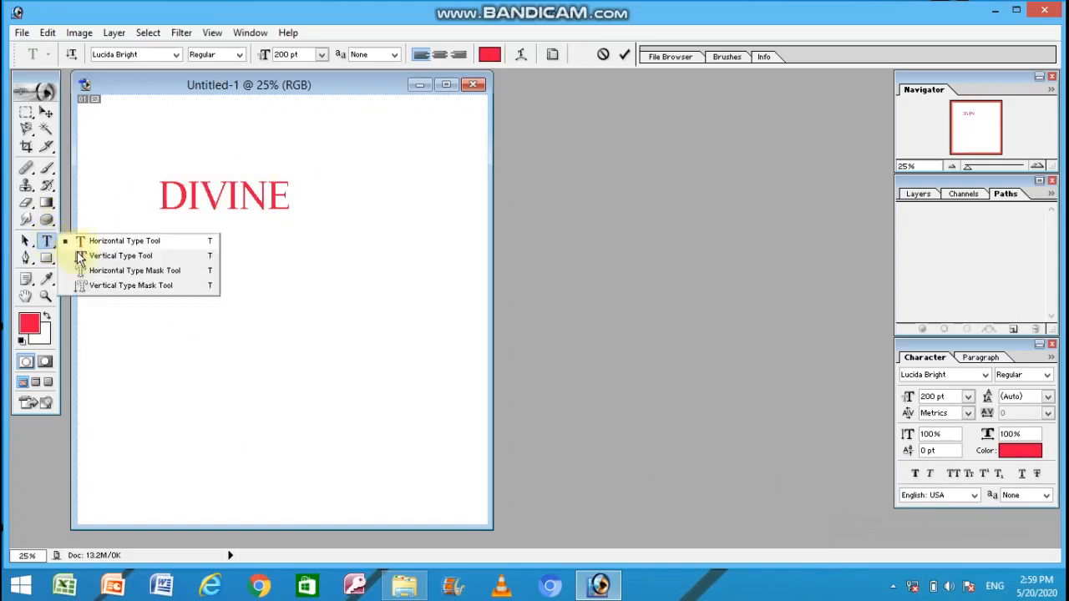
left_click(75, 256)
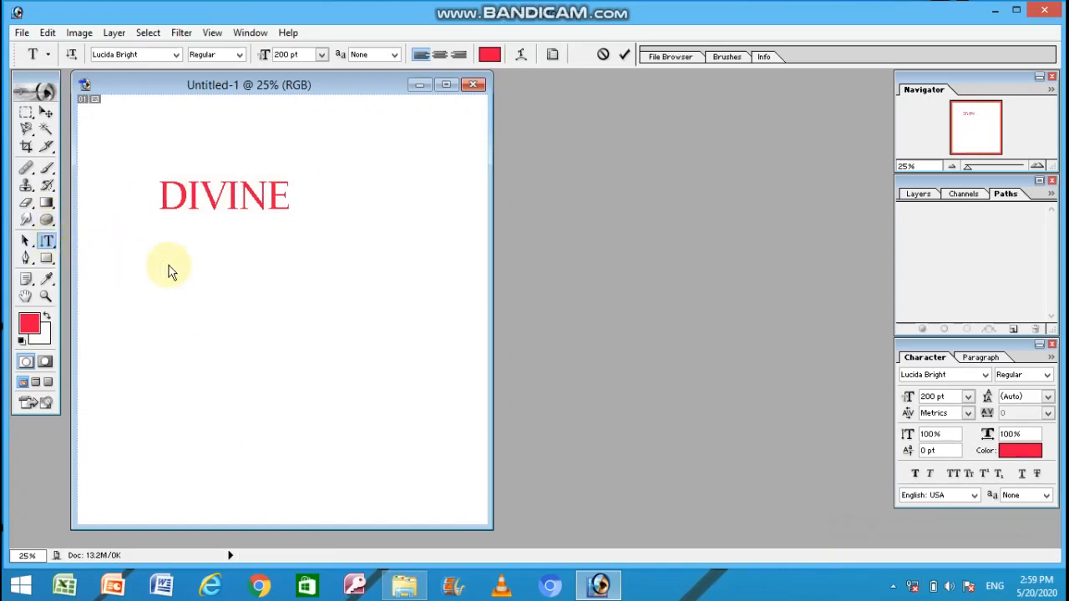
left_click(332, 193)
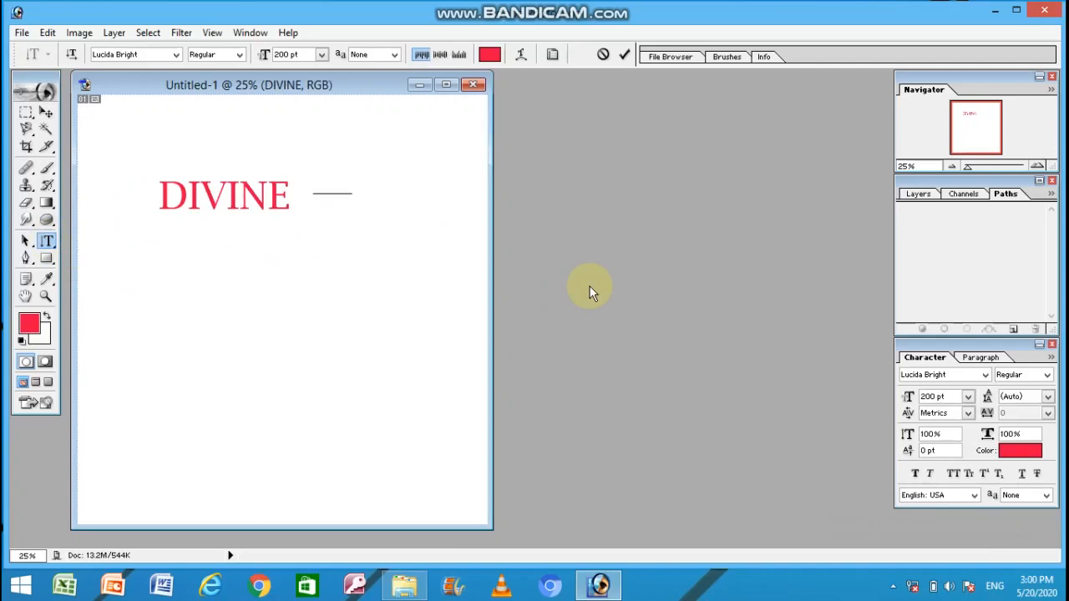
type("DIVINE")
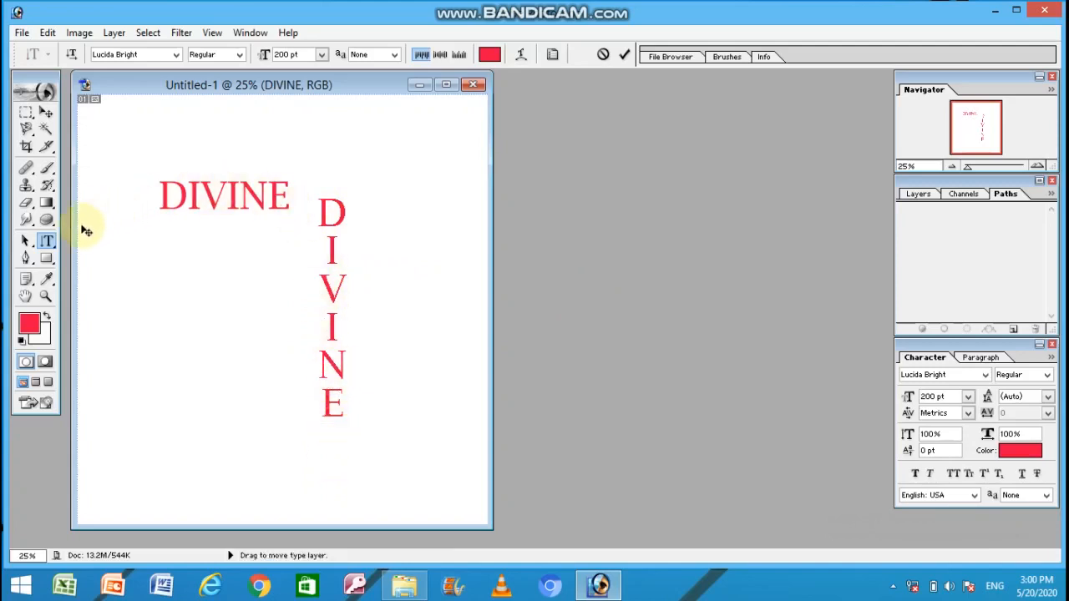
Move the vertical DIVINE text towards the canvas's right edge, away from the horizontal word
left_click_drag(52, 248, 128, 281)
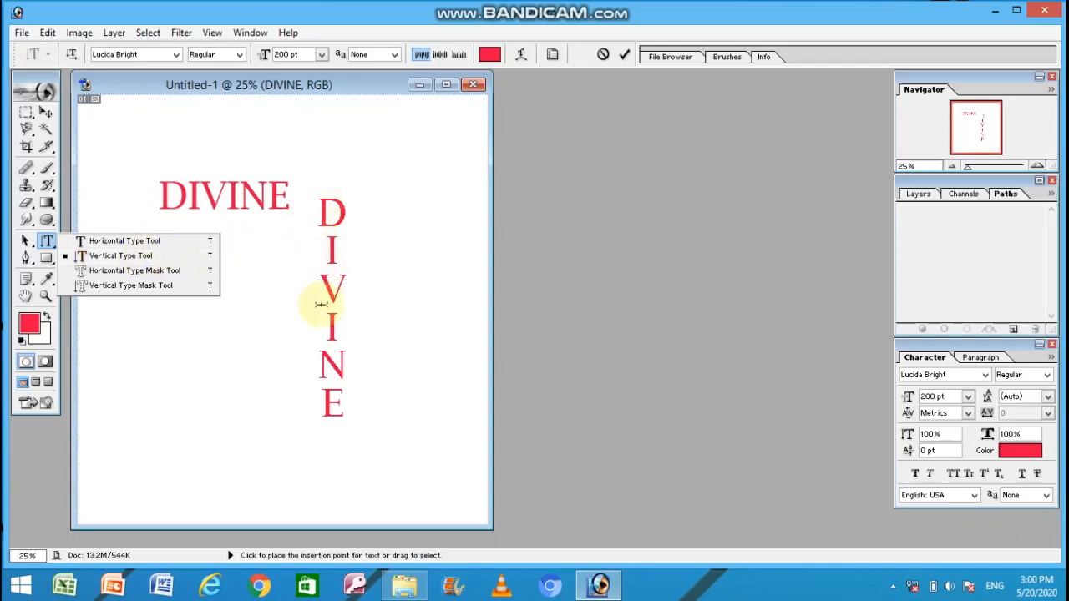
left_click(241, 342)
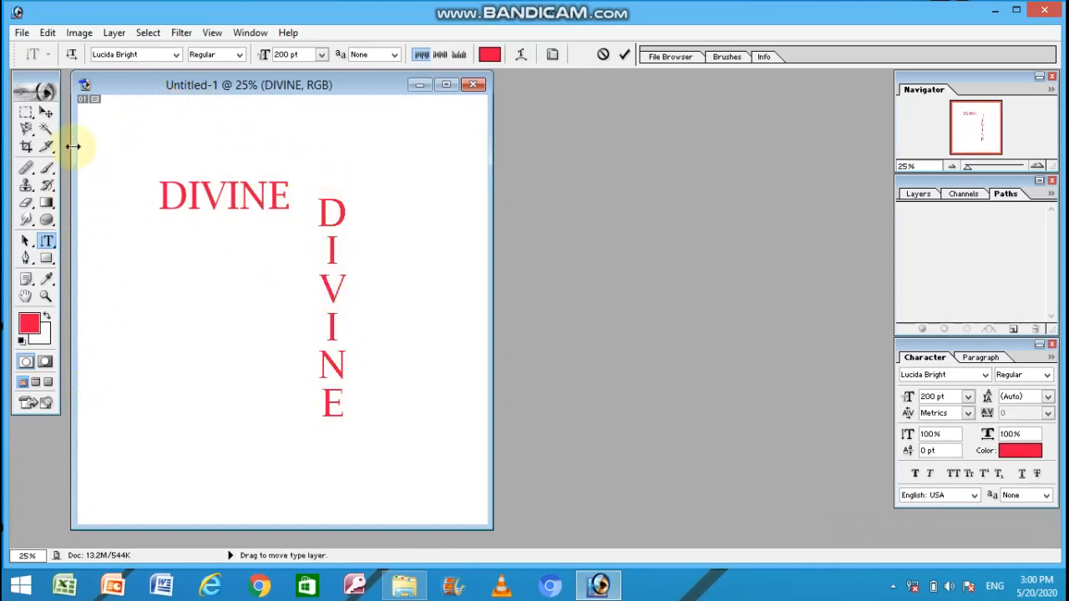
left_click(47, 114)
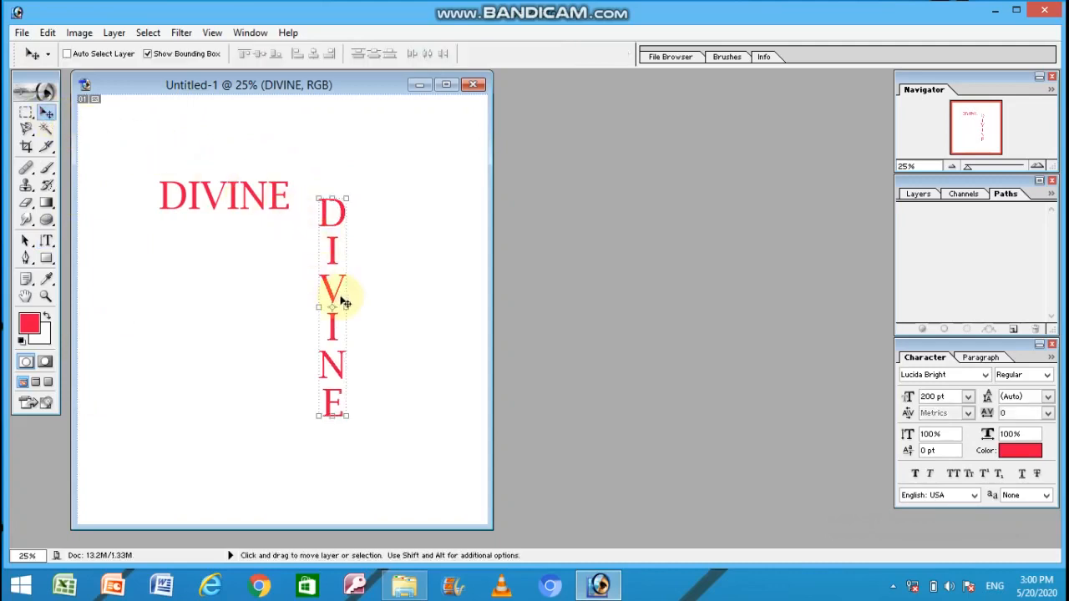
left_click_drag(340, 299, 413, 295)
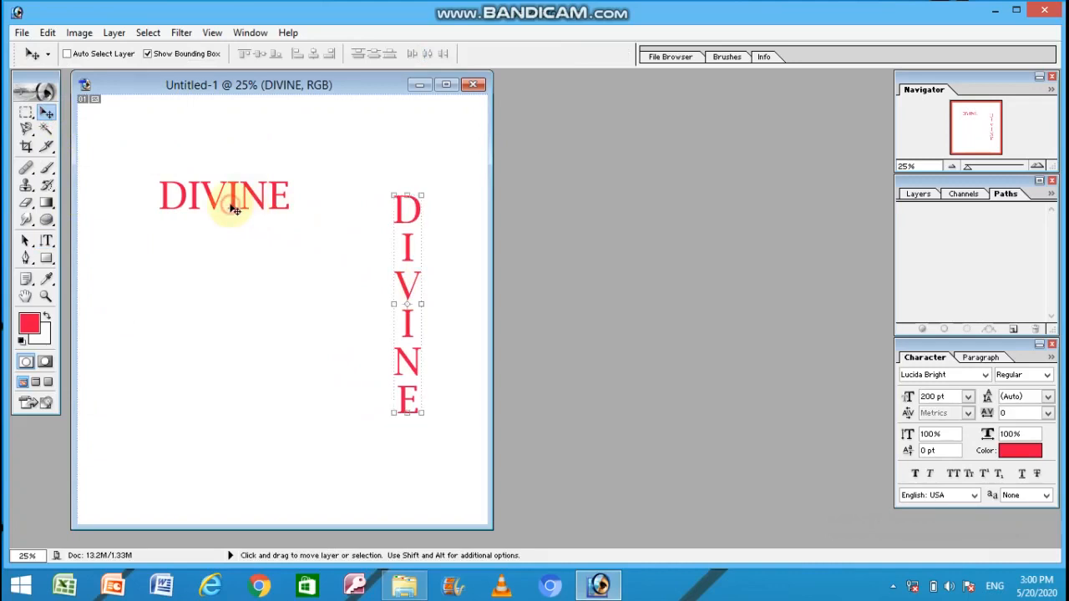
Scale the horizontal DIVINE text to 119.9% width and 144.2% height, place it lower on the canvas at 0° rotation, and apply the transformation
left_click(47, 241)
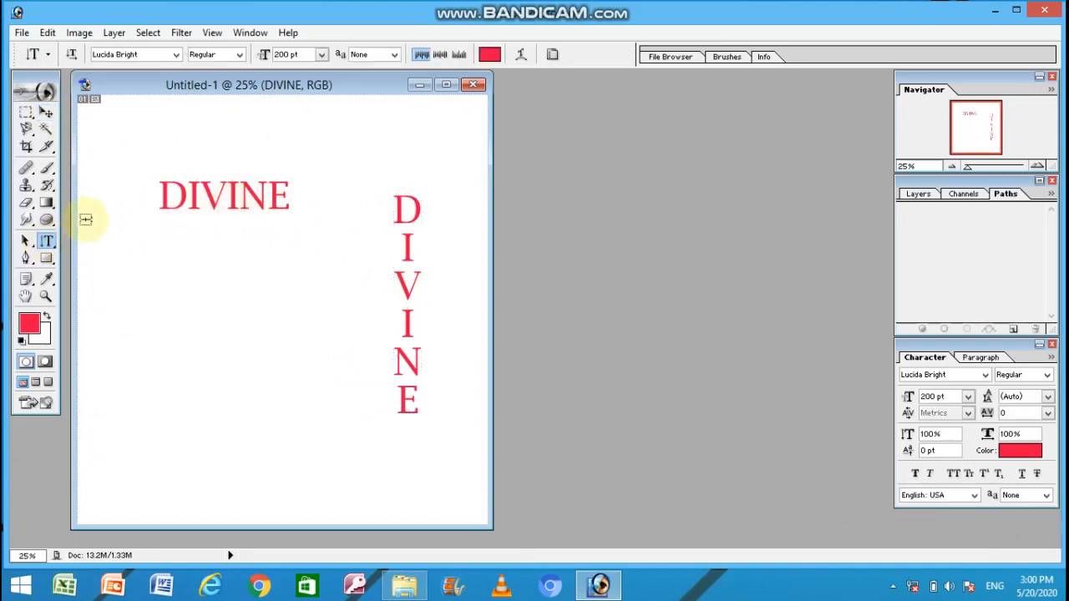
left_click(197, 196)
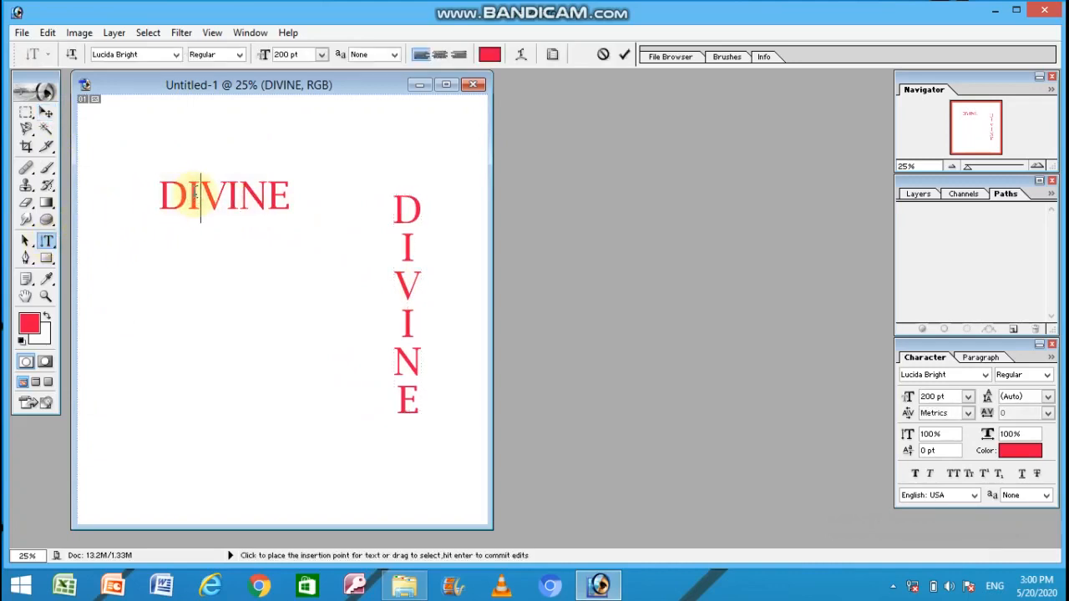
left_click(47, 111)
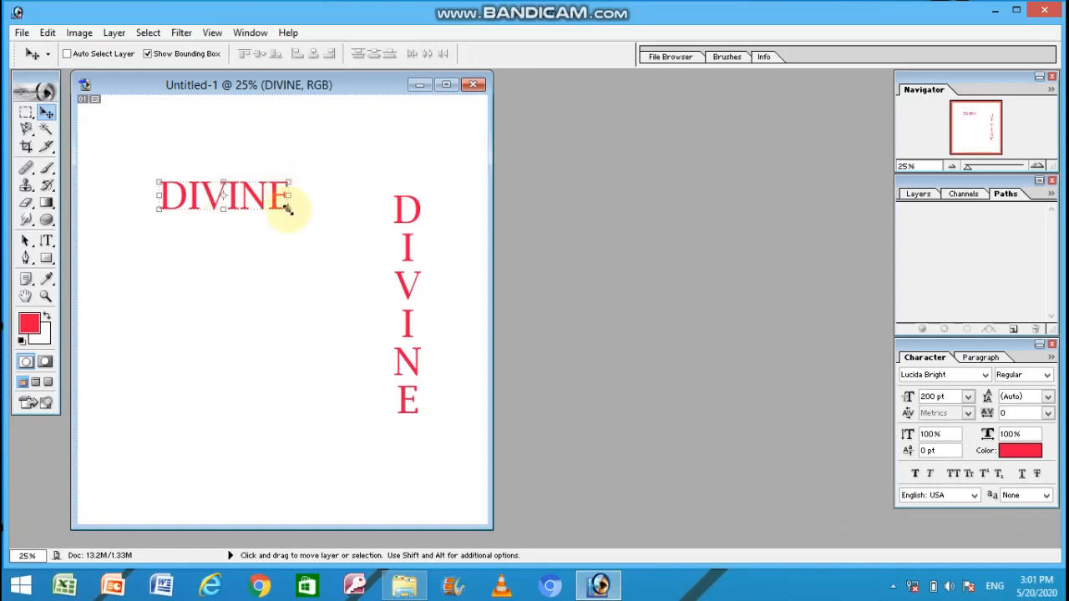
left_click_drag(286, 208, 311, 210)
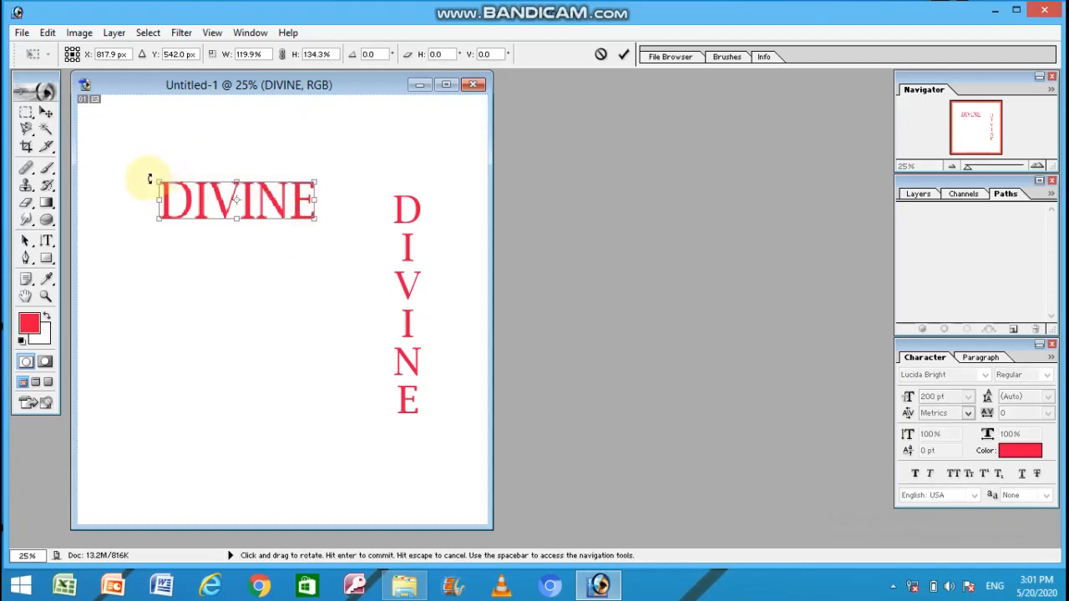
left_click_drag(148, 179, 210, 247)
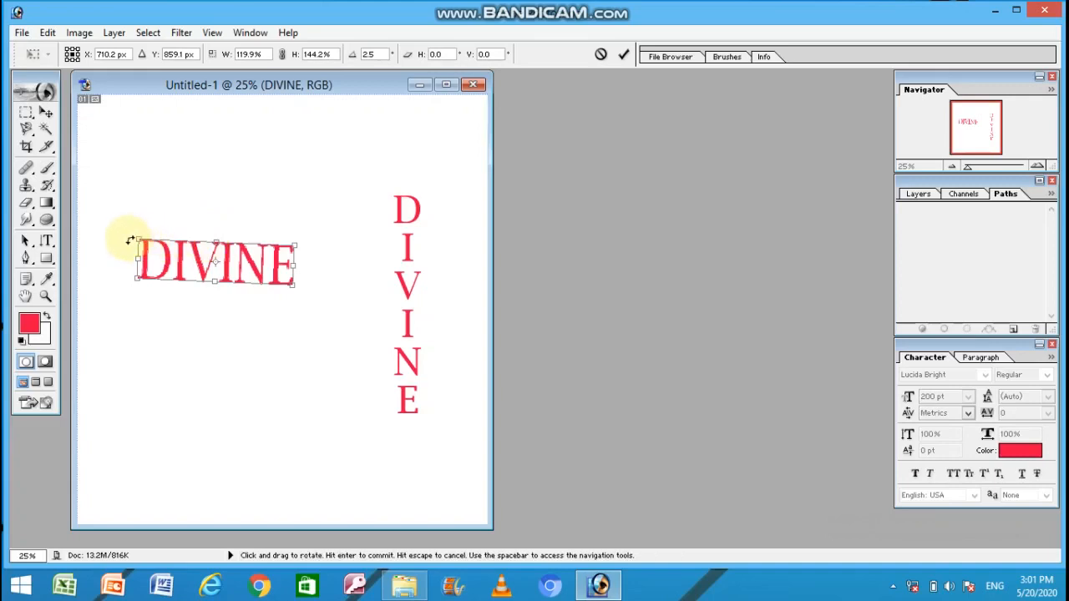
left_click_drag(131, 239, 127, 242)
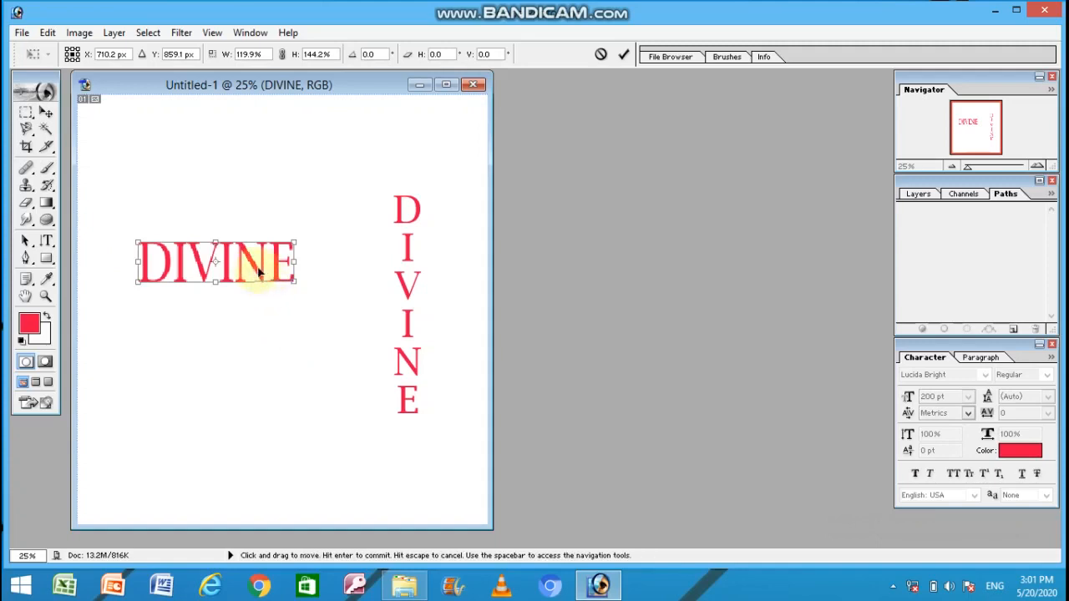
left_click(46, 240)
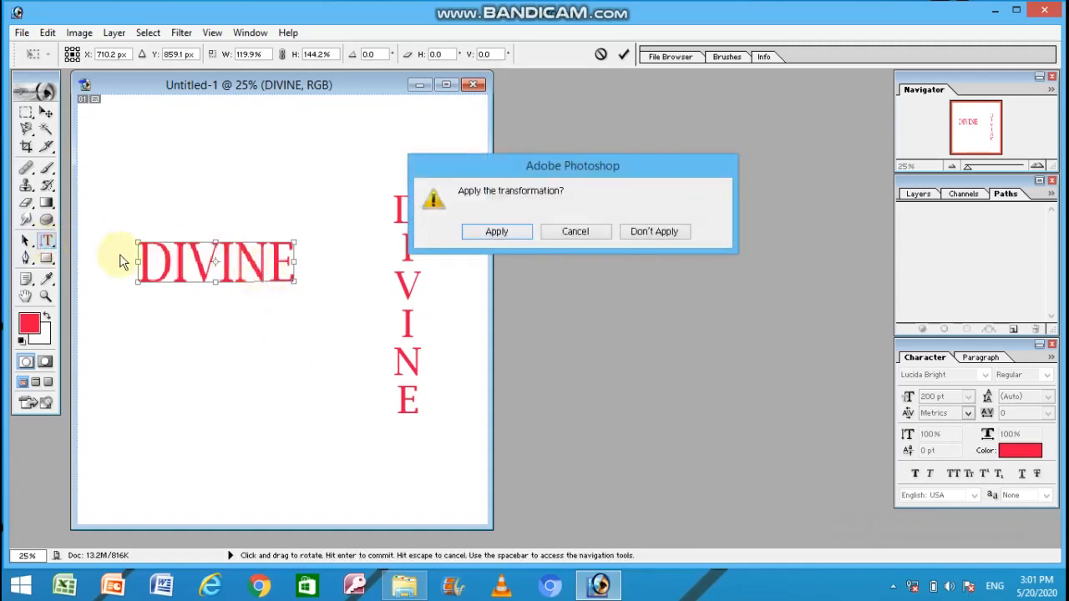
left_click(496, 232)
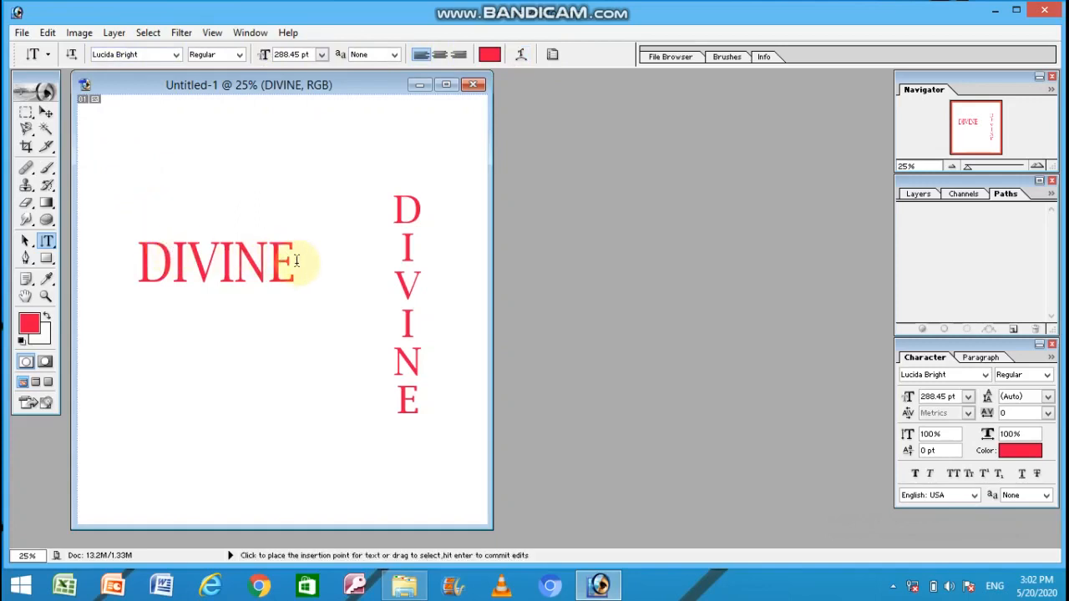
Recolour the whole horizontal DIVINE text to blue 180EEB
left_click_drag(296, 264, 138, 265)
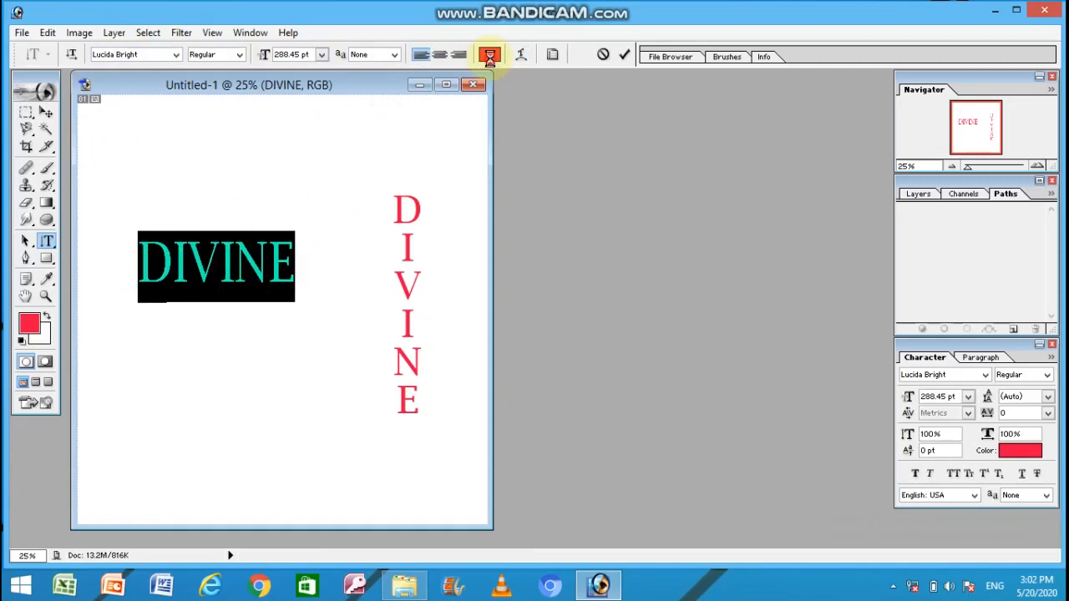
left_click(490, 56)
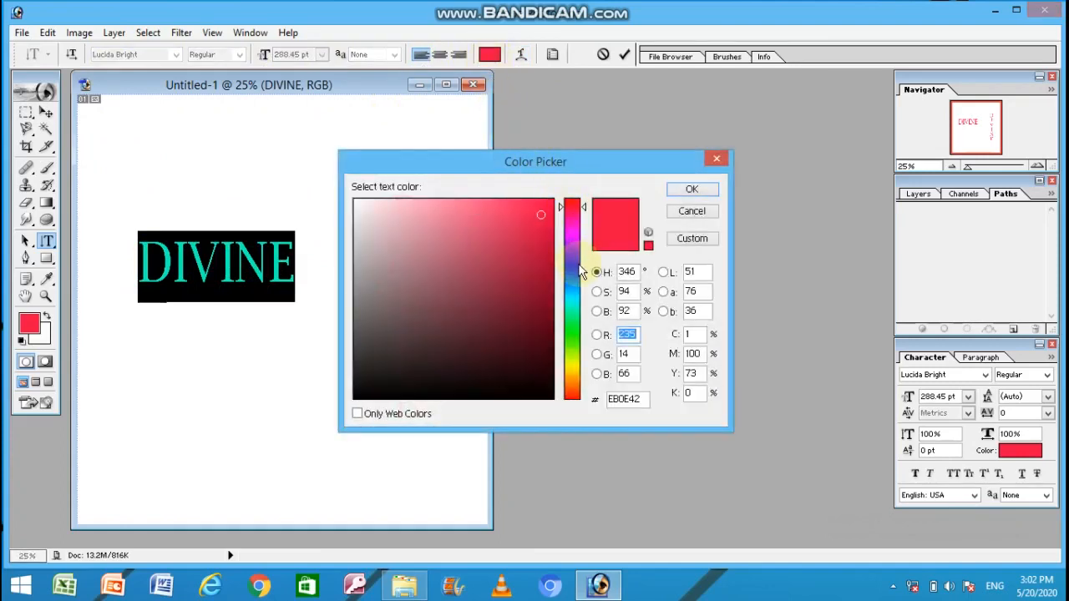
left_click(573, 265)
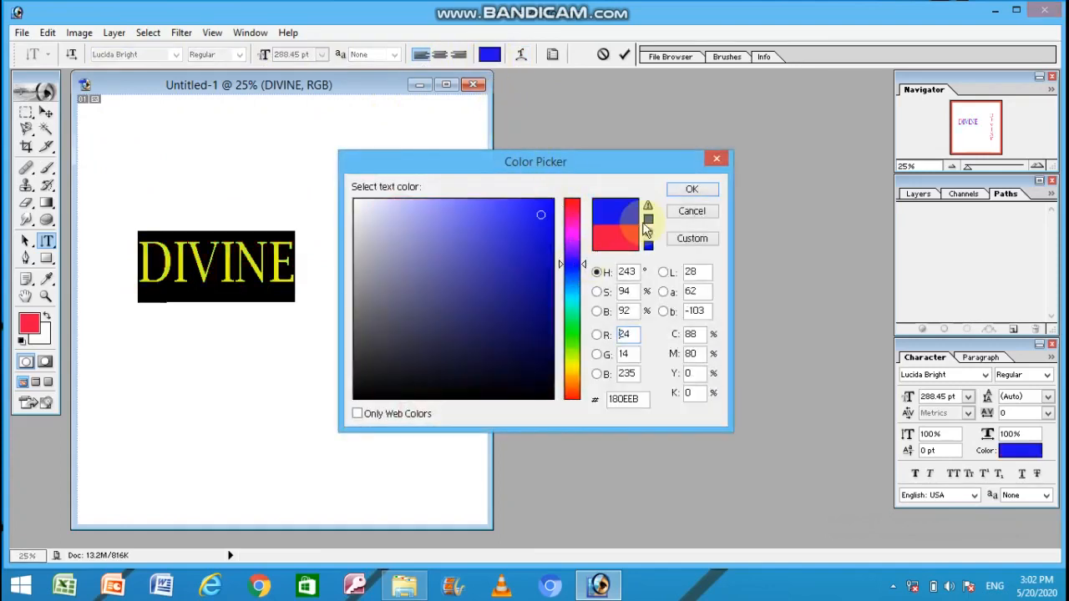
left_click(690, 191)
left_click(237, 262)
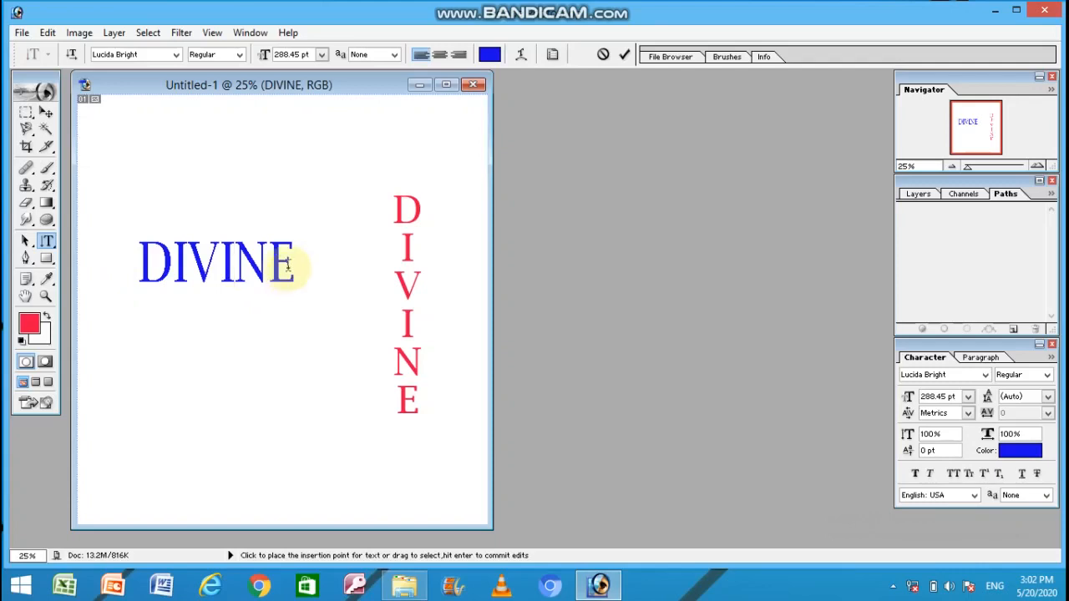
Change the font of the entire horizontal DIVINE text to Microsoft Sans Serif
left_click_drag(288, 266, 109, 264)
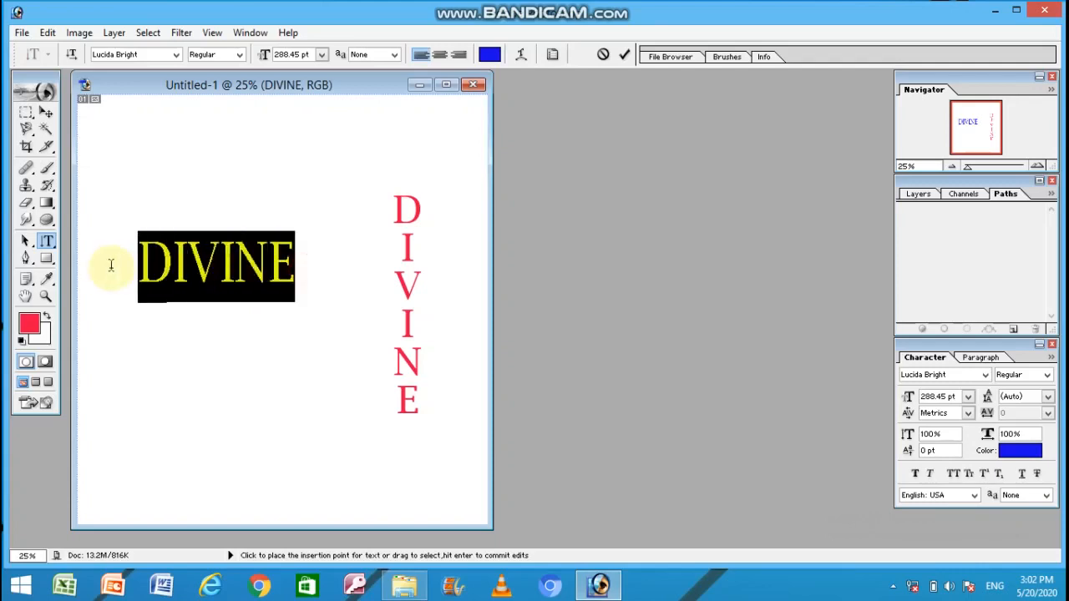
left_click(176, 55)
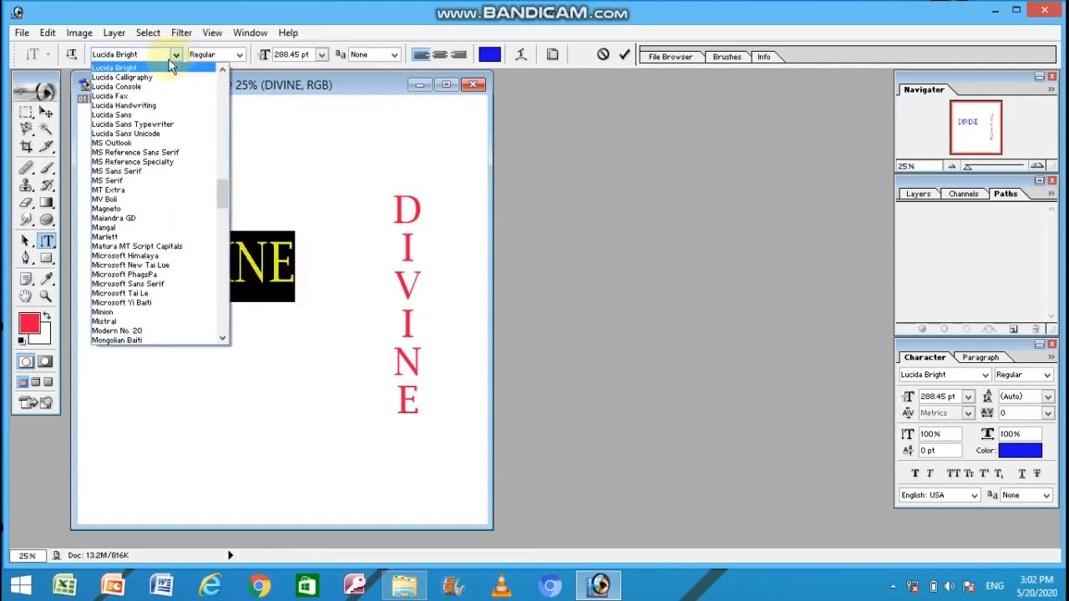
left_click(128, 284)
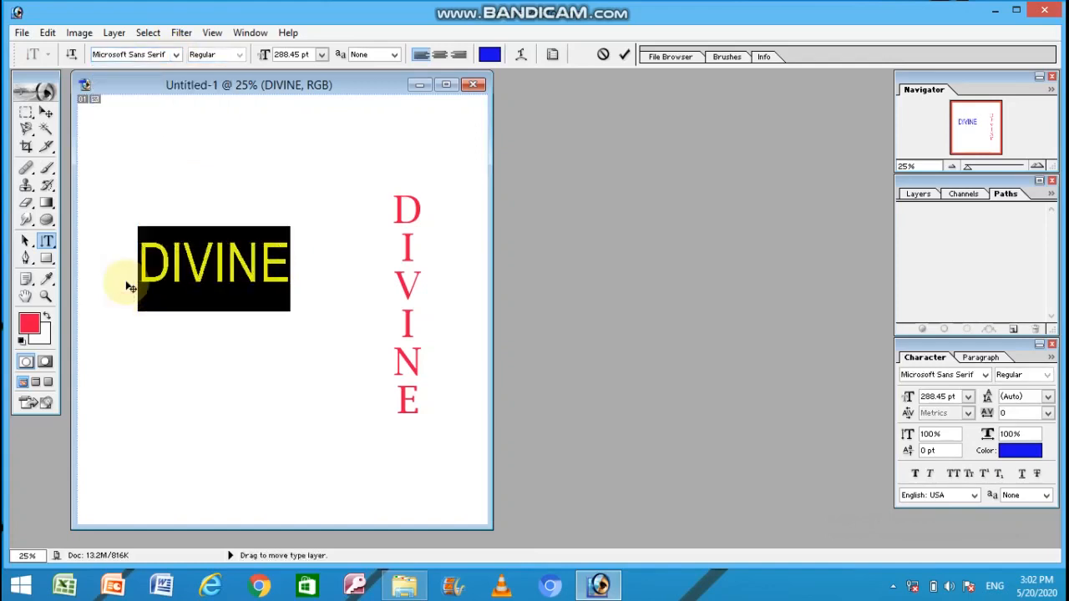
Set the font size of the selected horizontal DIVINE text to 60 pt
left_click(321, 54)
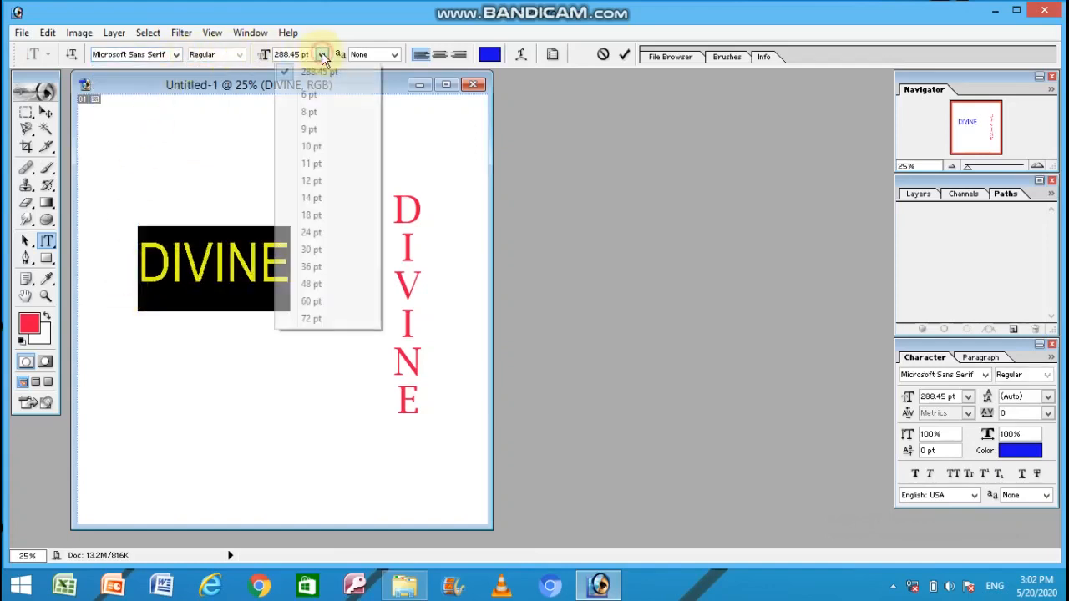
left_click(309, 301)
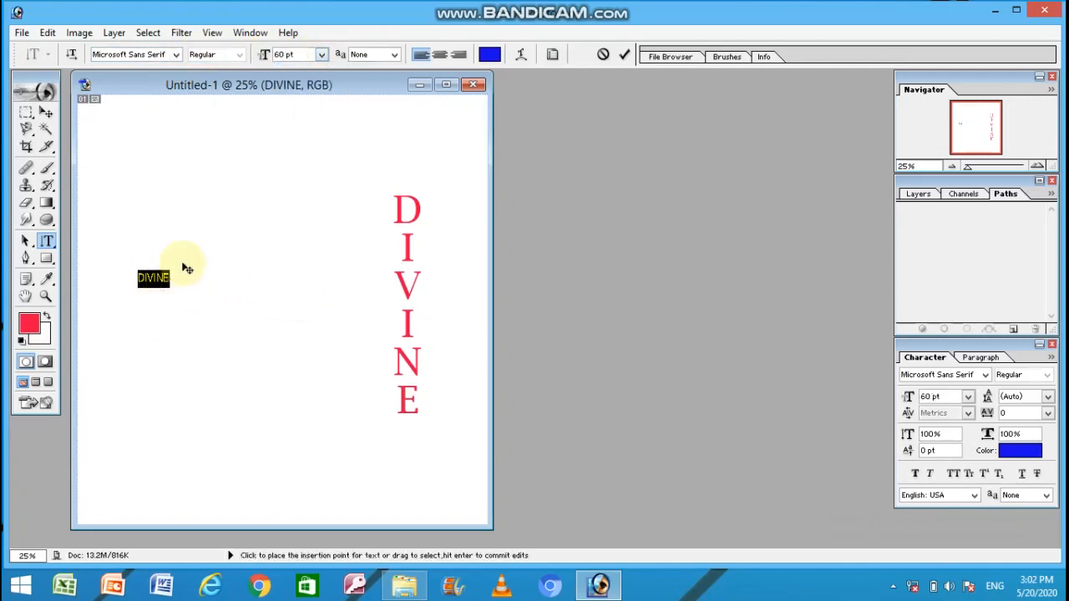
left_click(322, 54)
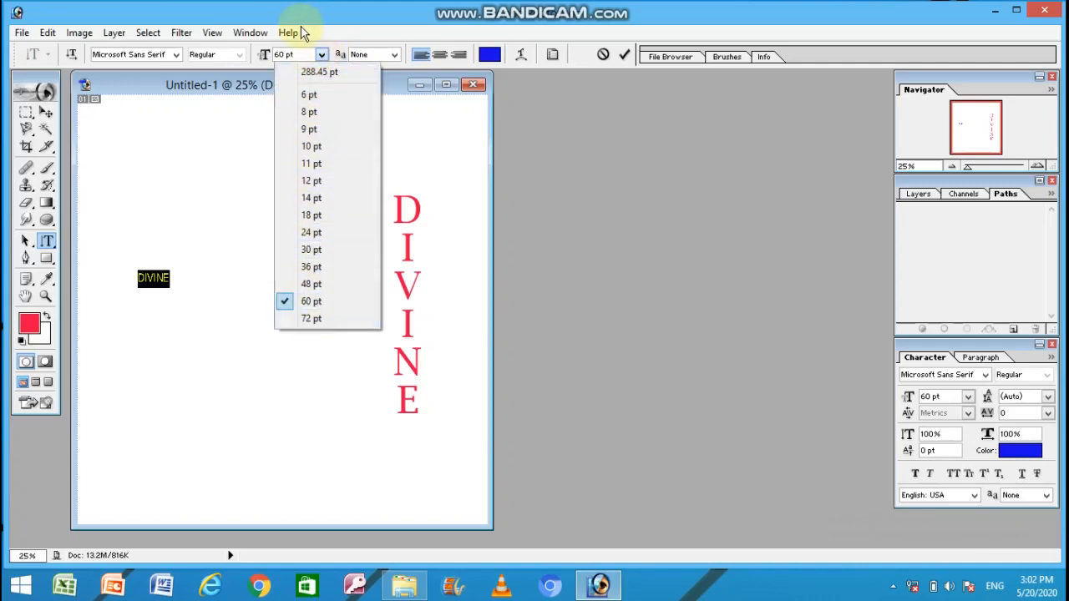
left_click(299, 58)
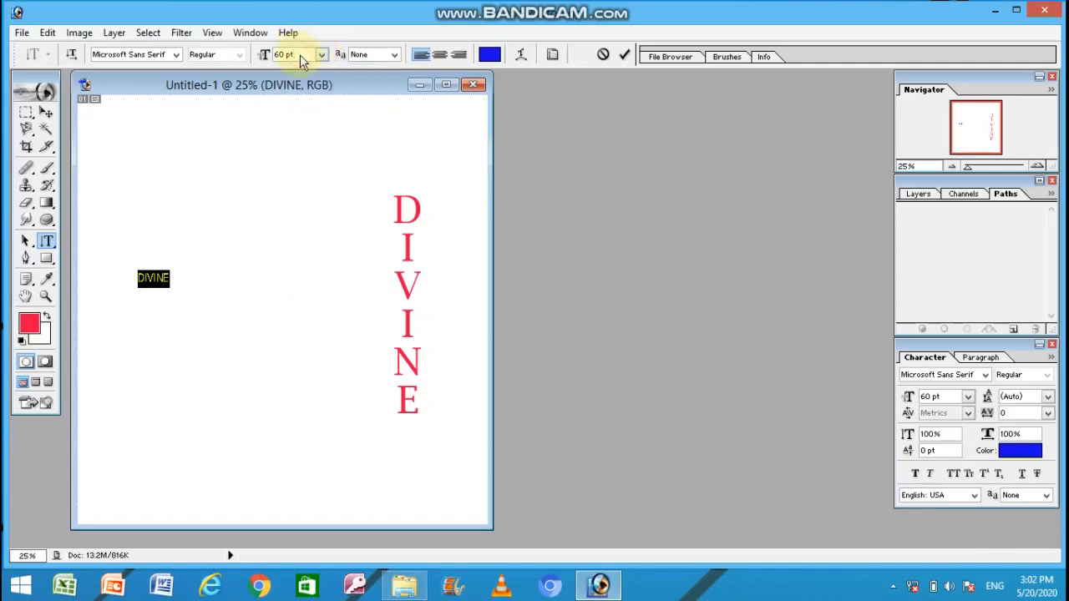
Set the font size of the selected horizontal DIVINE text to 200 pt
key("BackSpace")
key("BackSpace")
key("BackSpace")
key("BackSpace")
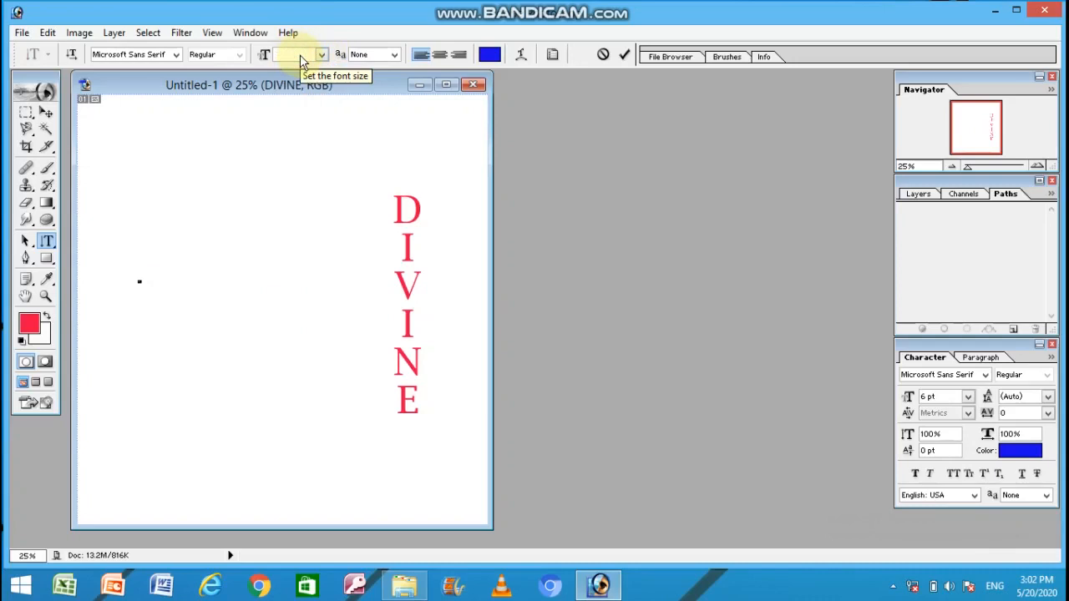
type("200")
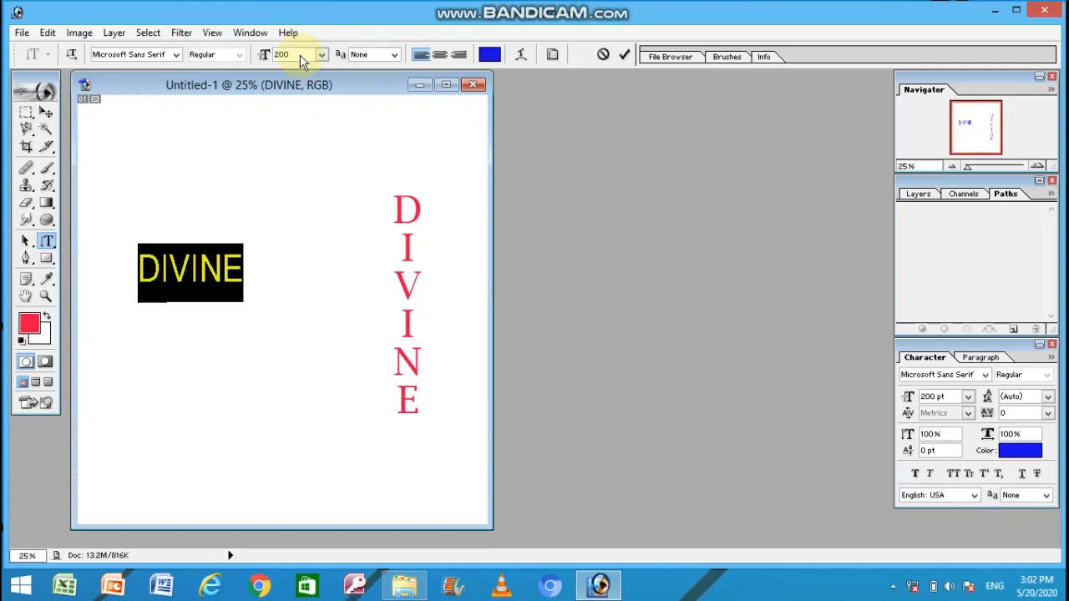
Enlarge the selected horizontal DIVINE text to a font size of 300 pt and deselect its letters
key("BackSpace")
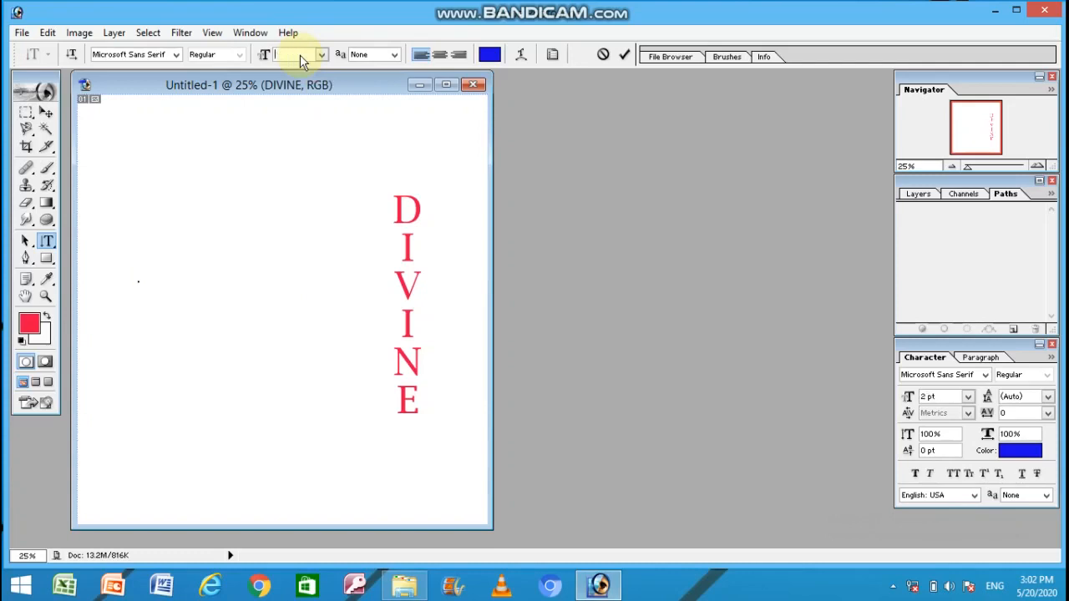
type("300")
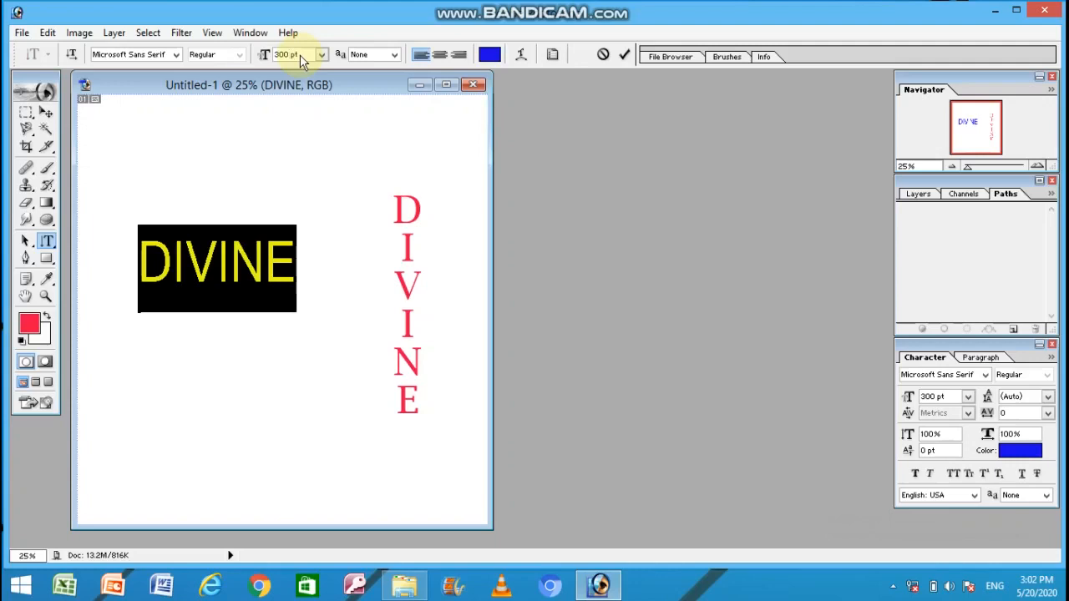
left_click(230, 263)
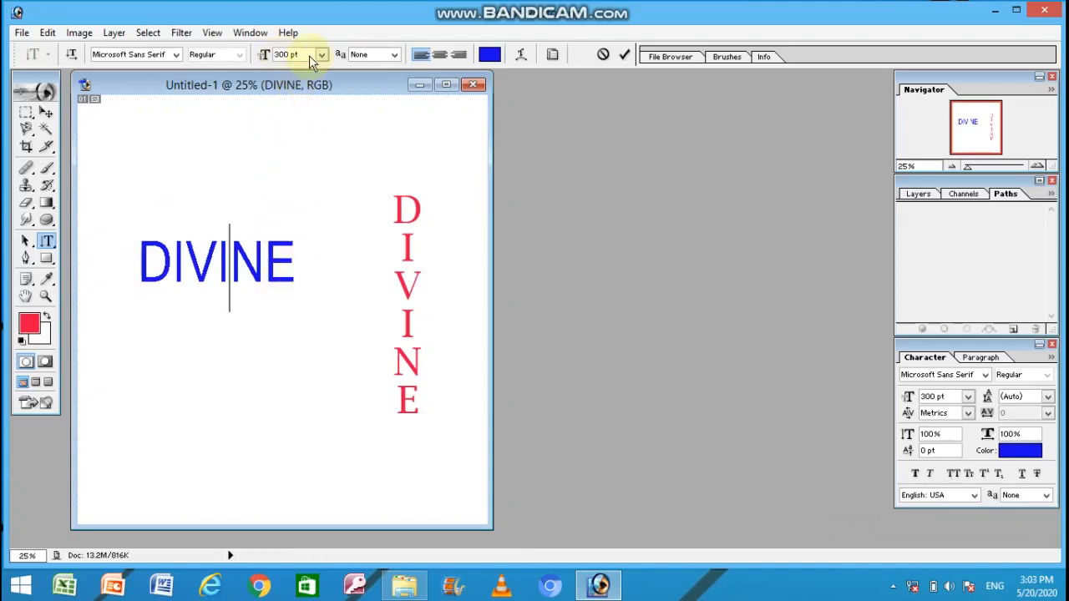
Warp the whole horizontal DIVINE text with the Flag style, horizontal orientation, bend +36%, horizontal distortion -24% and vertical distortion -18%
left_click_drag(297, 269, 125, 279)
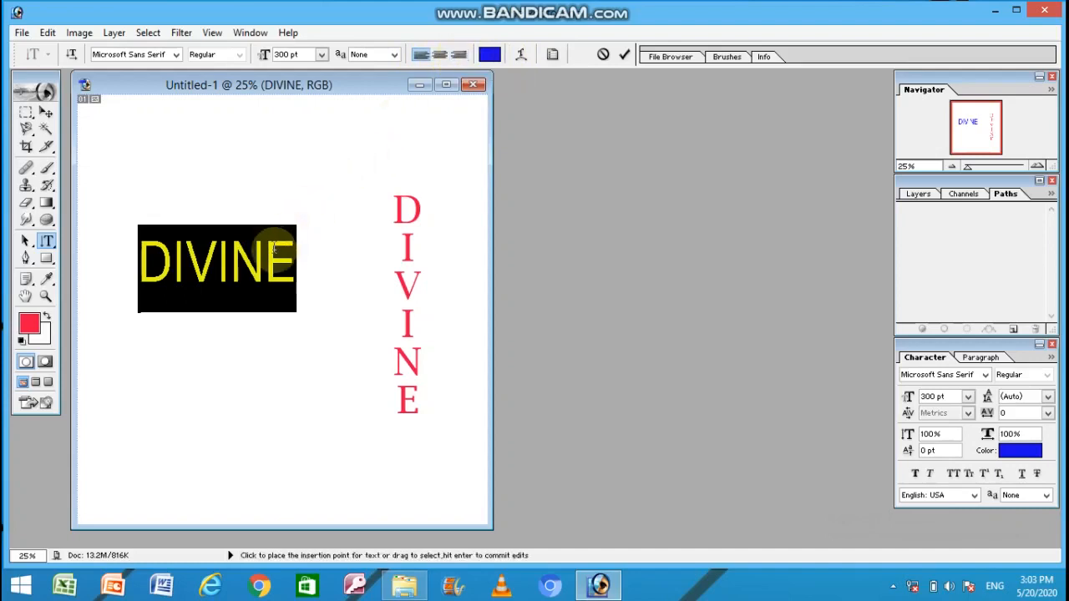
left_click(523, 58)
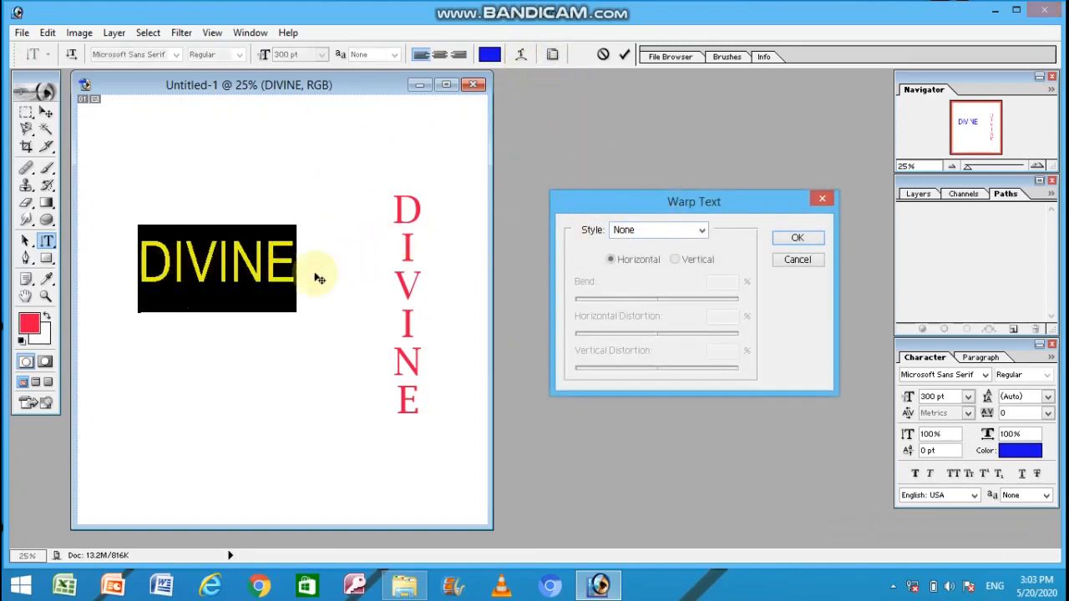
left_click(703, 230)
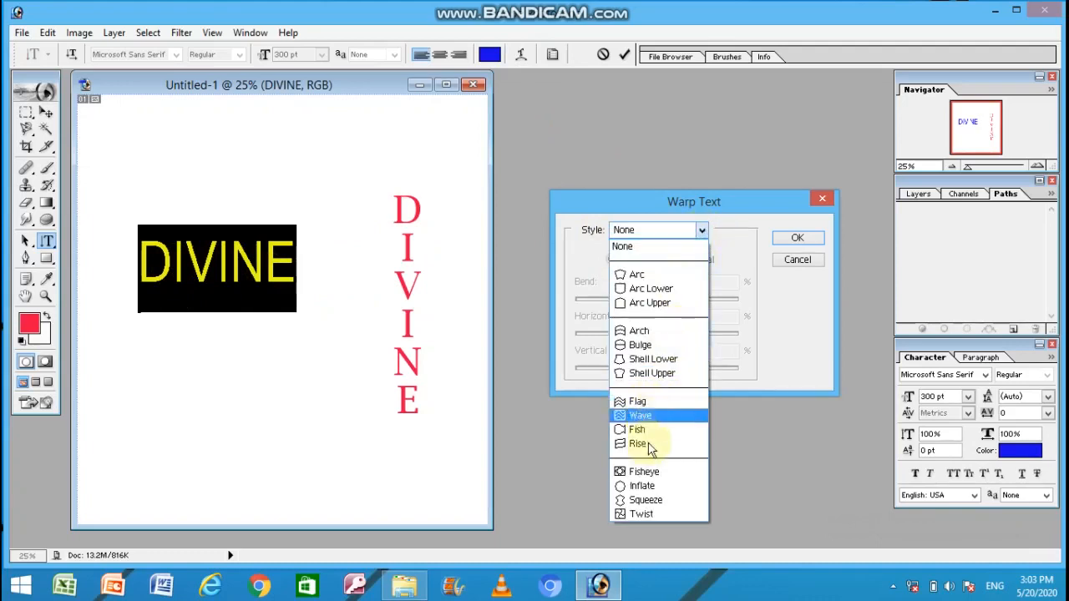
left_click(625, 401)
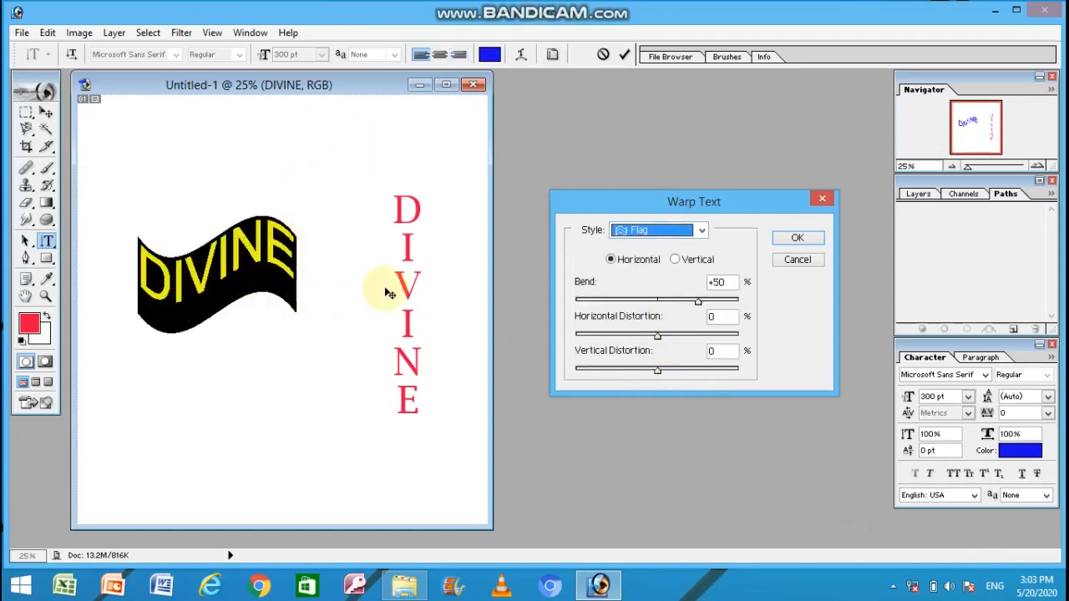
mouse_move(700, 307)
left_mouse_down()
mouse_move(671, 317)
mouse_move(687, 312)
left_mouse_up()
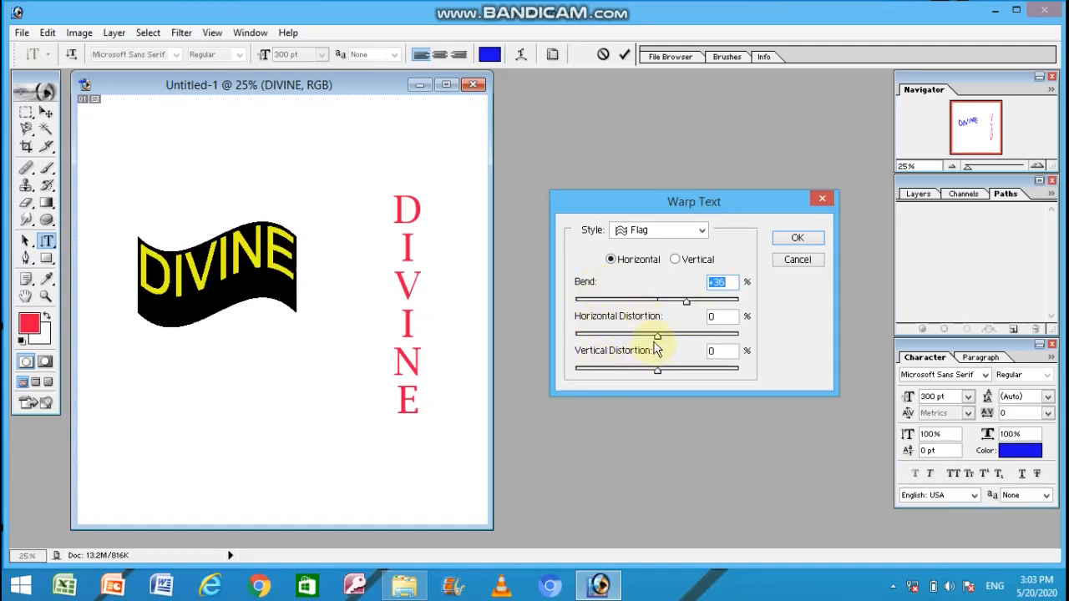
left_click_drag(657, 336, 644, 375)
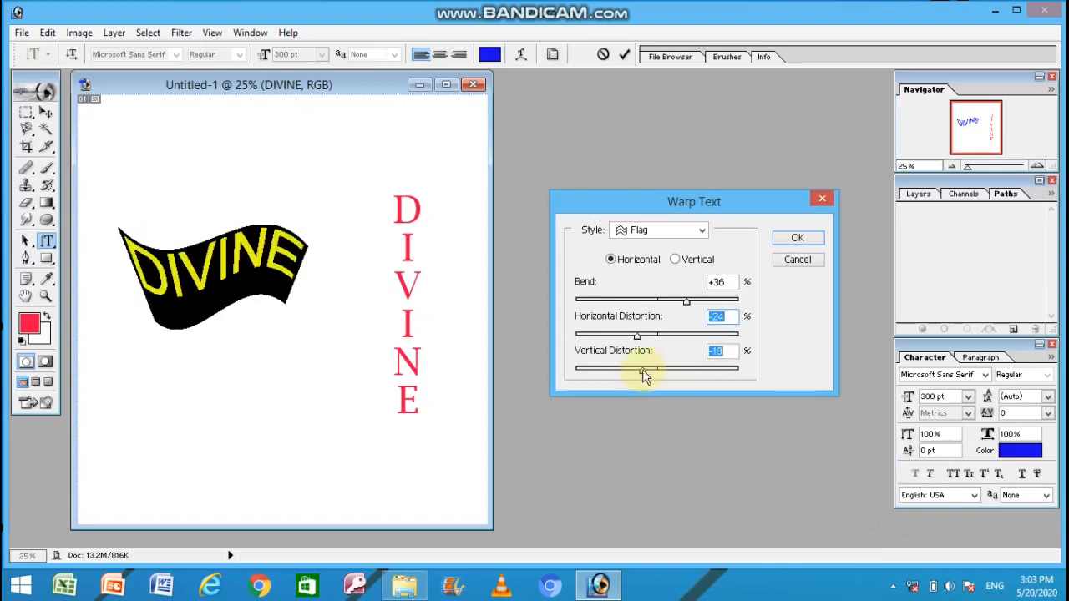
left_click(794, 242)
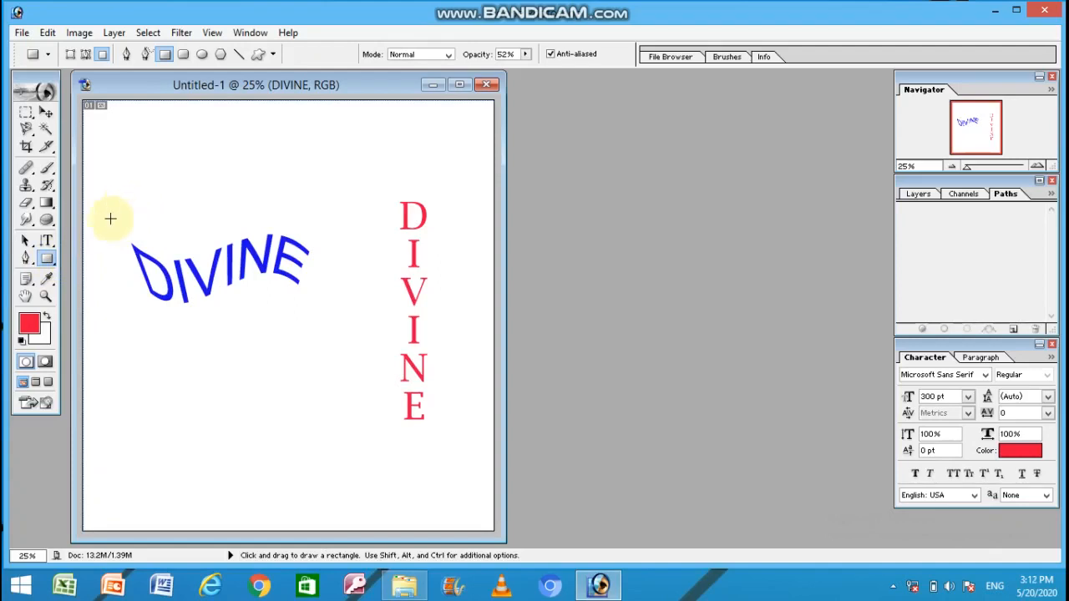
Draw a wide red rectangle at 52% opacity above the warped DIVINE text with the Rectangle Tool
left_click(52, 265)
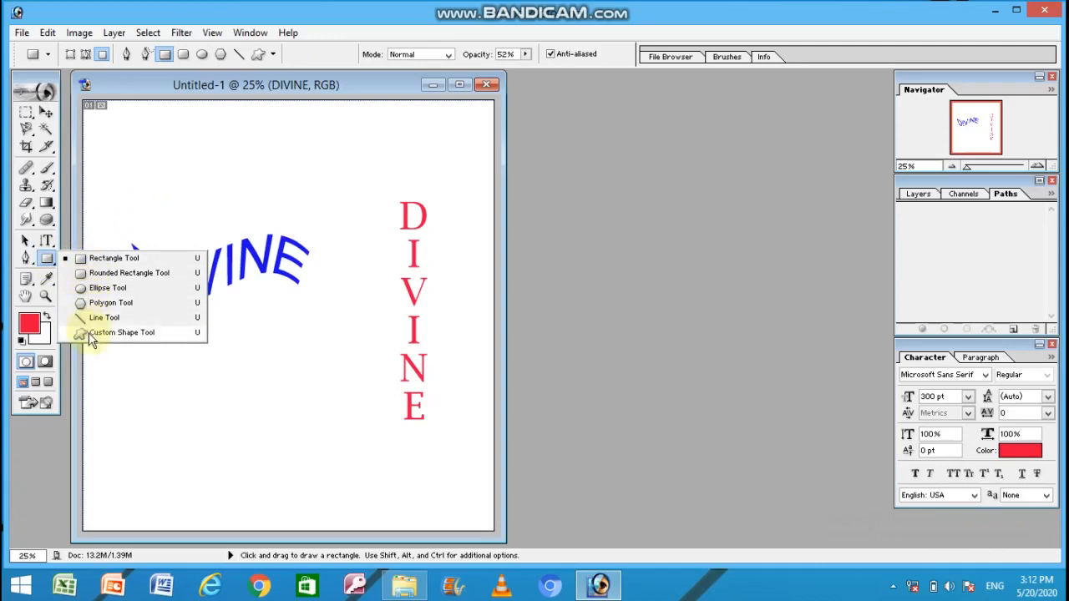
left_click(107, 265)
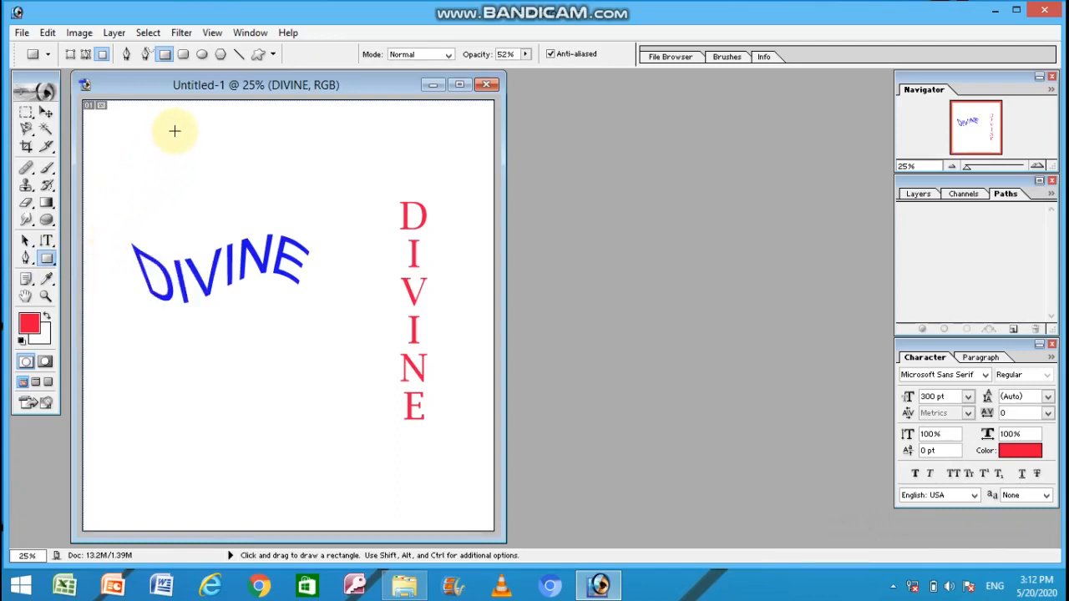
left_click_drag(174, 130, 305, 205)
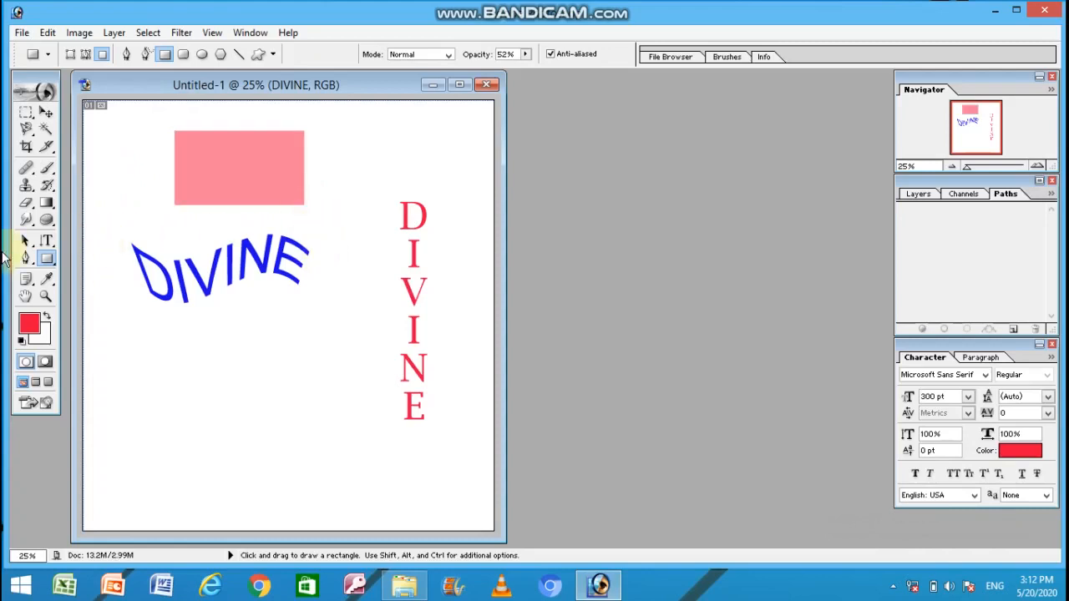
Draw a red, nearly circular ellipse at 52% opacity below the warped DIVINE text
left_click(47, 259)
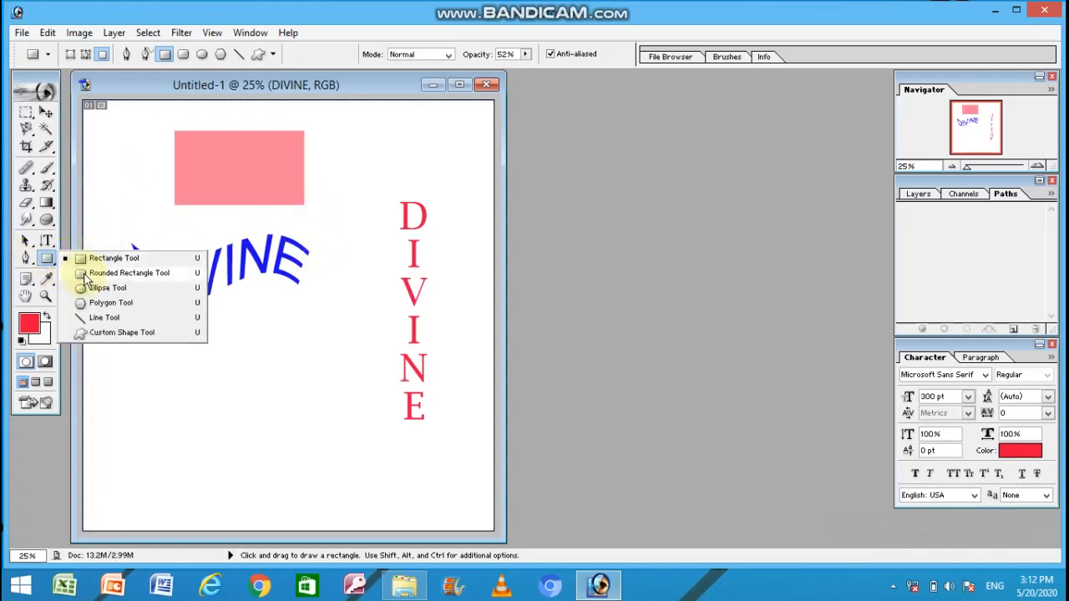
left_click(93, 289)
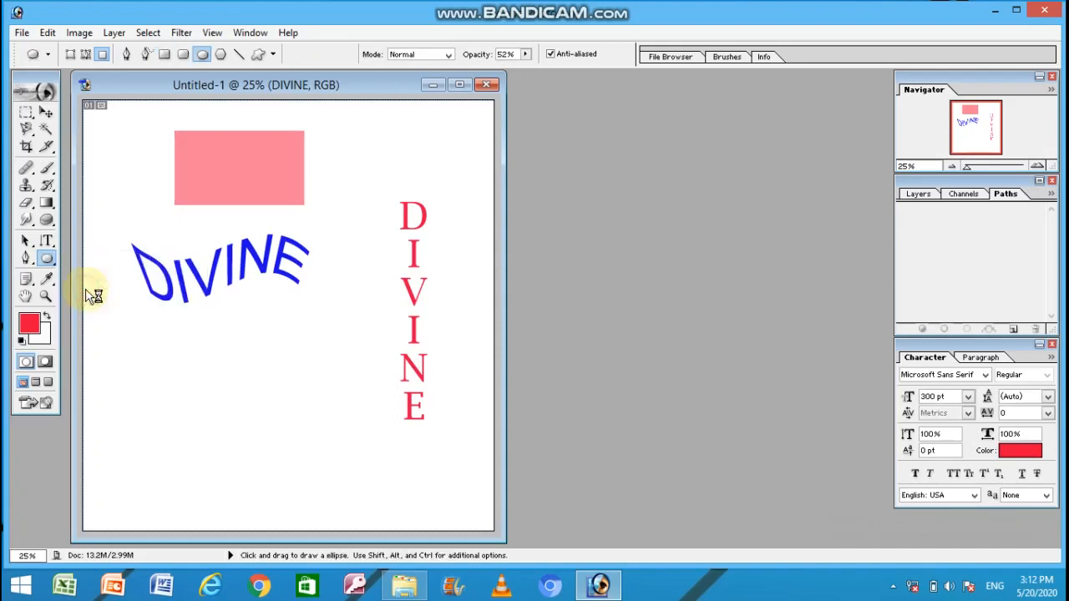
left_click_drag(124, 327, 241, 446)
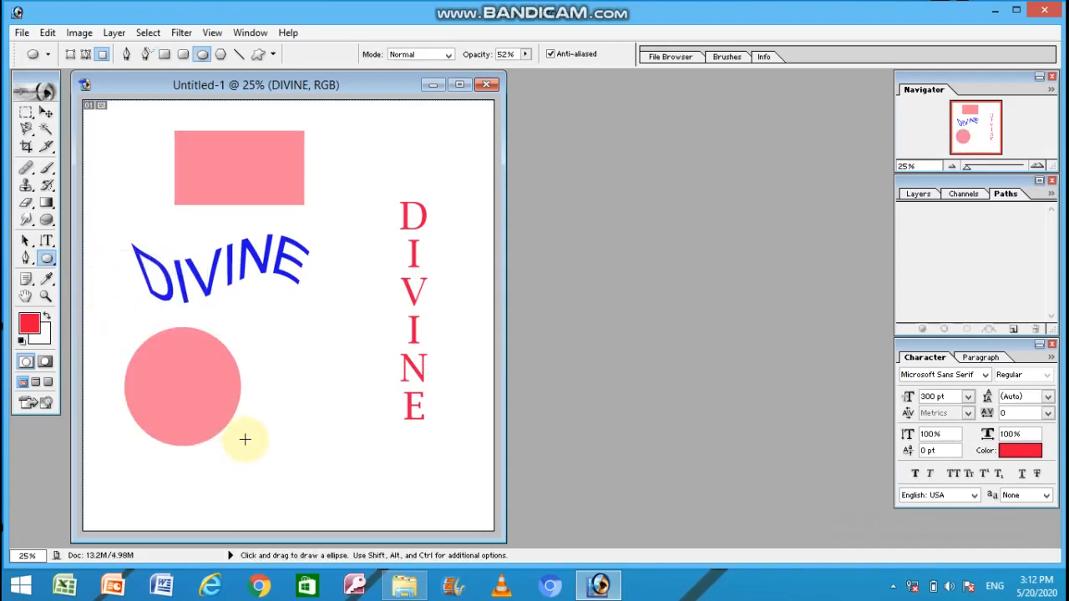
Set the foreground colour to blue 280EEB and draw a rounded rectangle with a 10 px radius beside the circle, near the canvas's lower edge
left_click(47, 259)
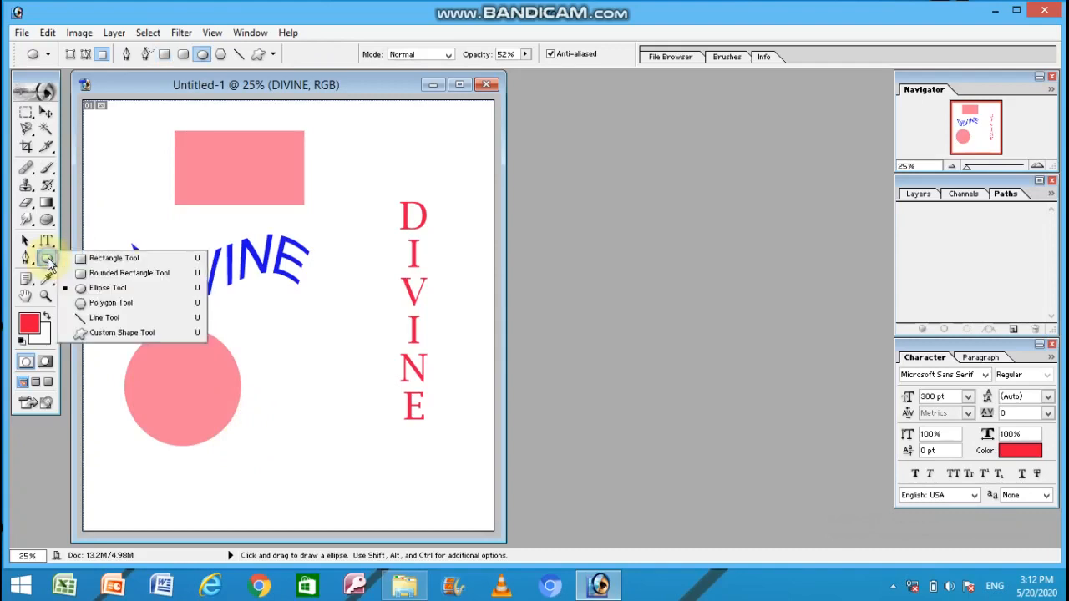
left_click(94, 275)
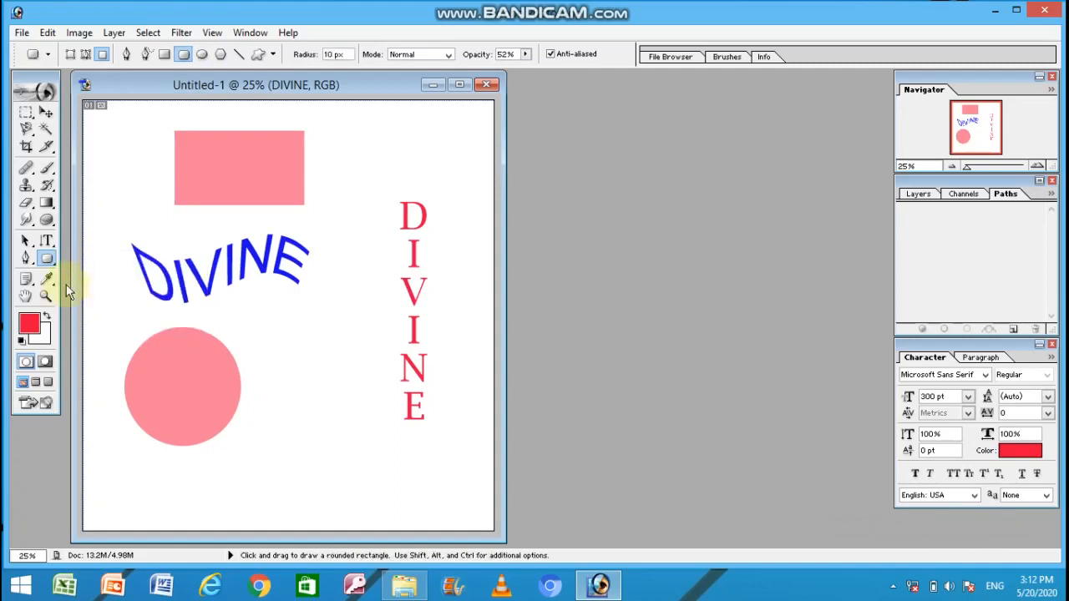
left_click(30, 322)
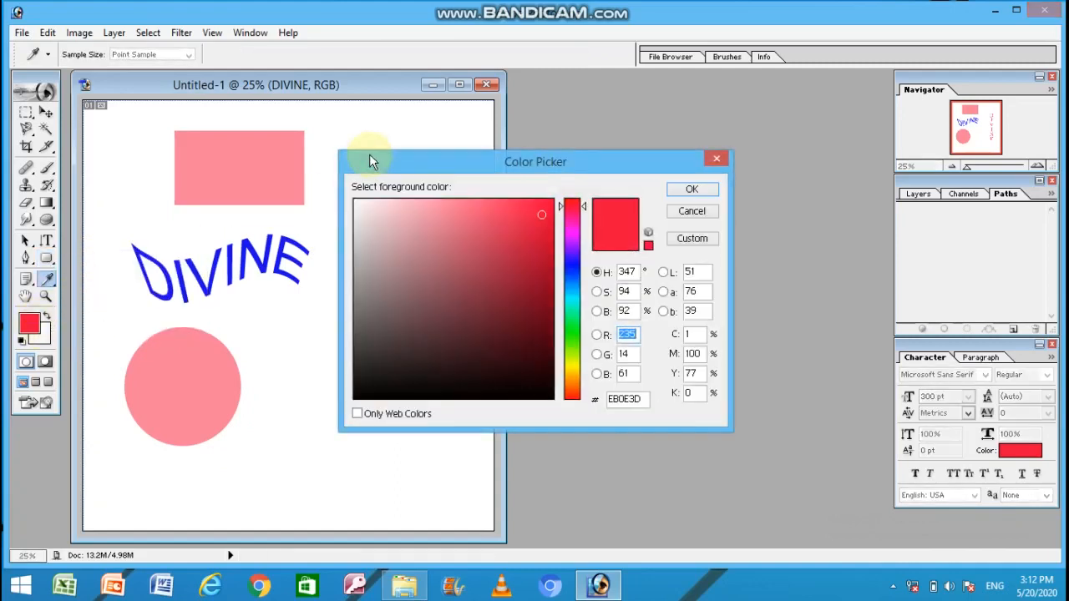
left_click(574, 262)
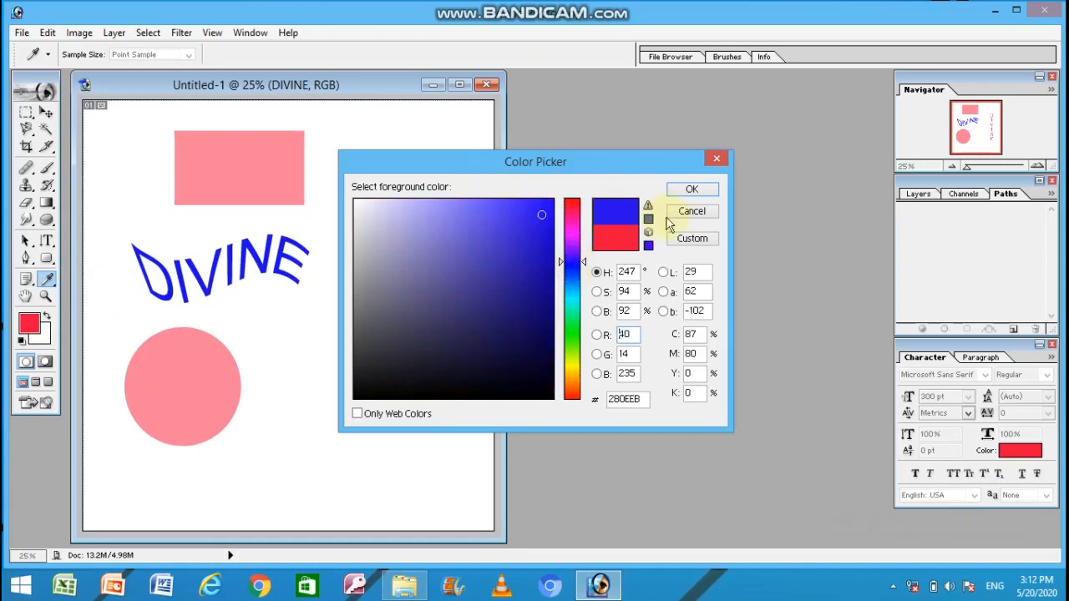
left_click(685, 189)
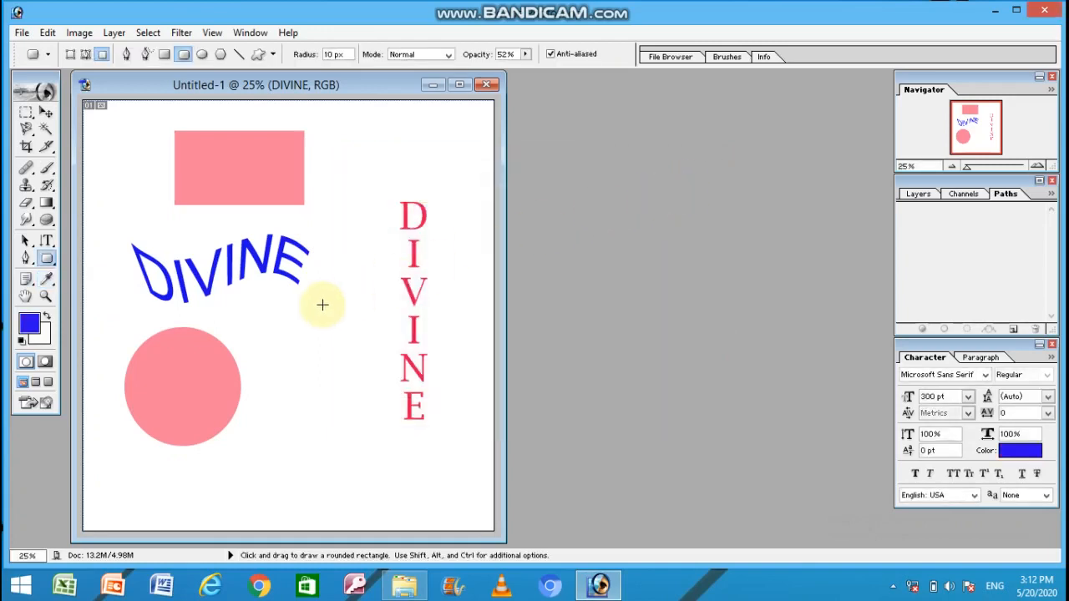
left_click_drag(277, 393, 382, 469)
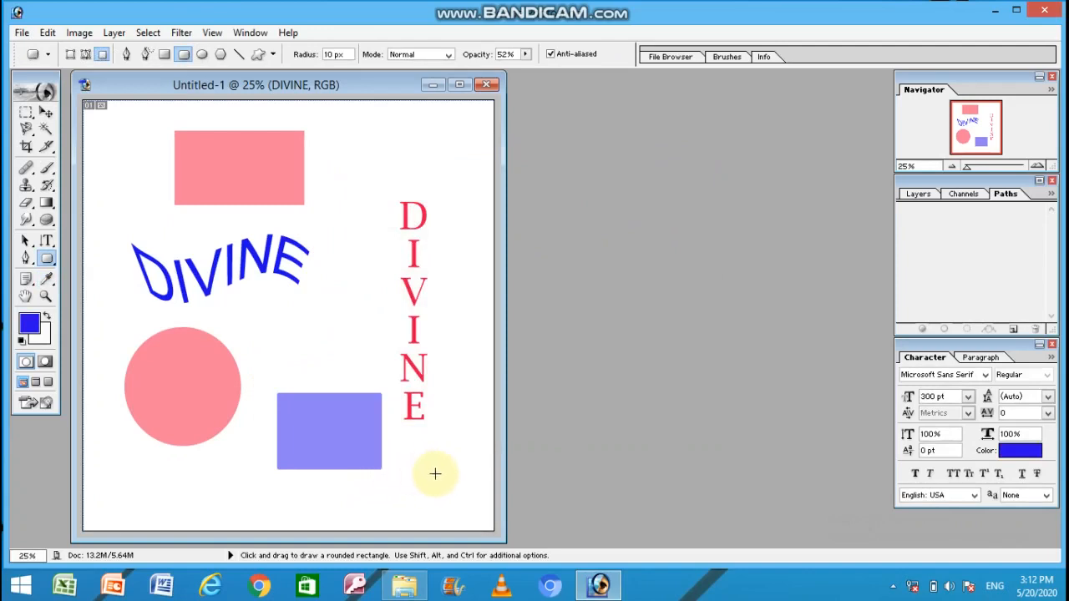
Draw a blue fleur-de-lis custom shape just above the blue rounded rectangle
left_click(49, 262)
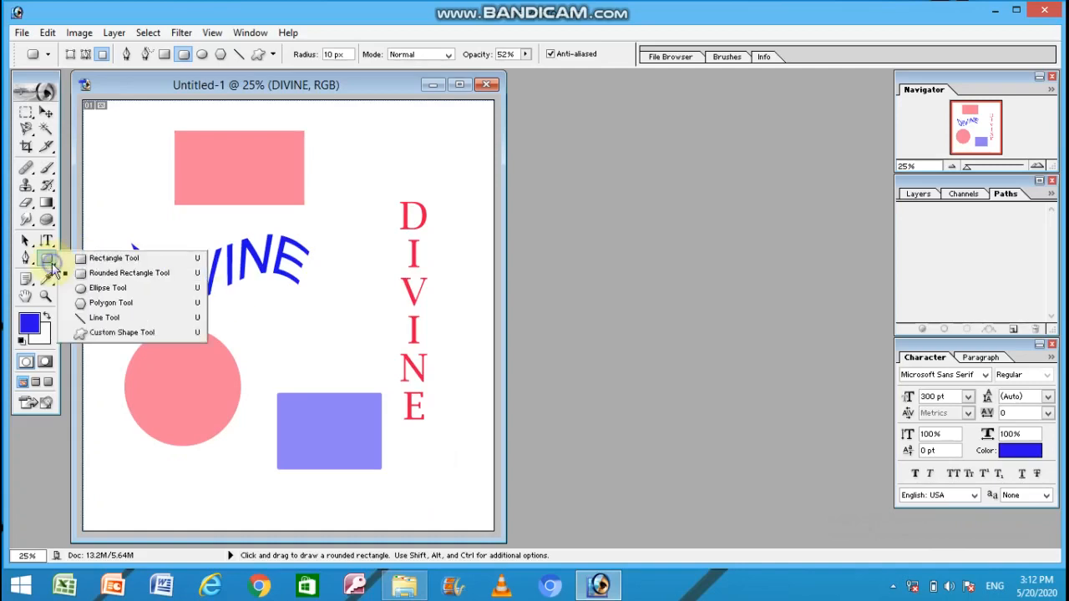
left_click(101, 334)
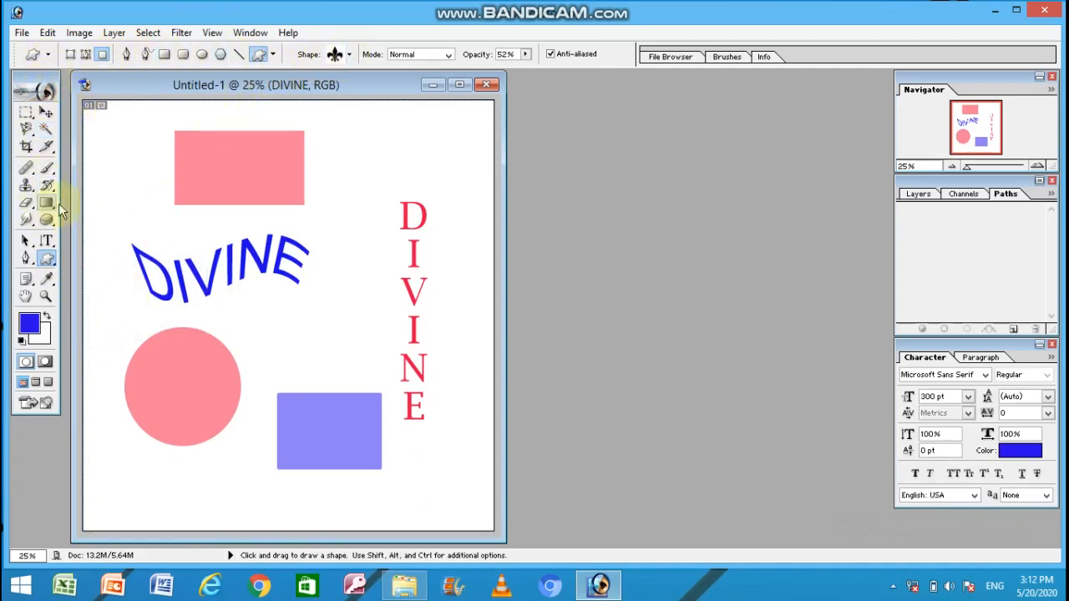
left_click(350, 55)
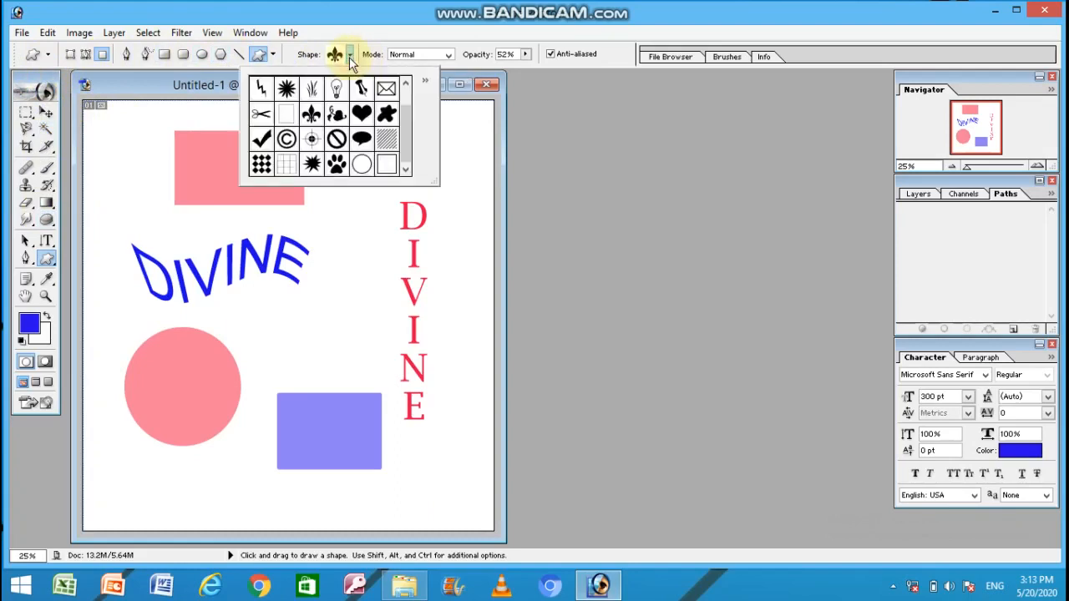
left_click(286, 92)
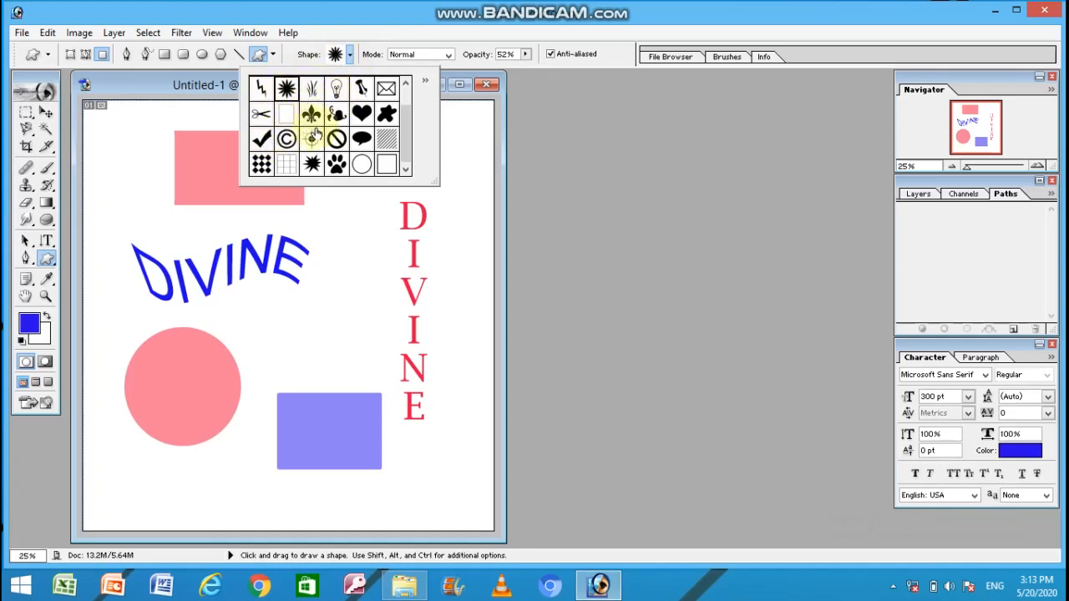
left_click(313, 120)
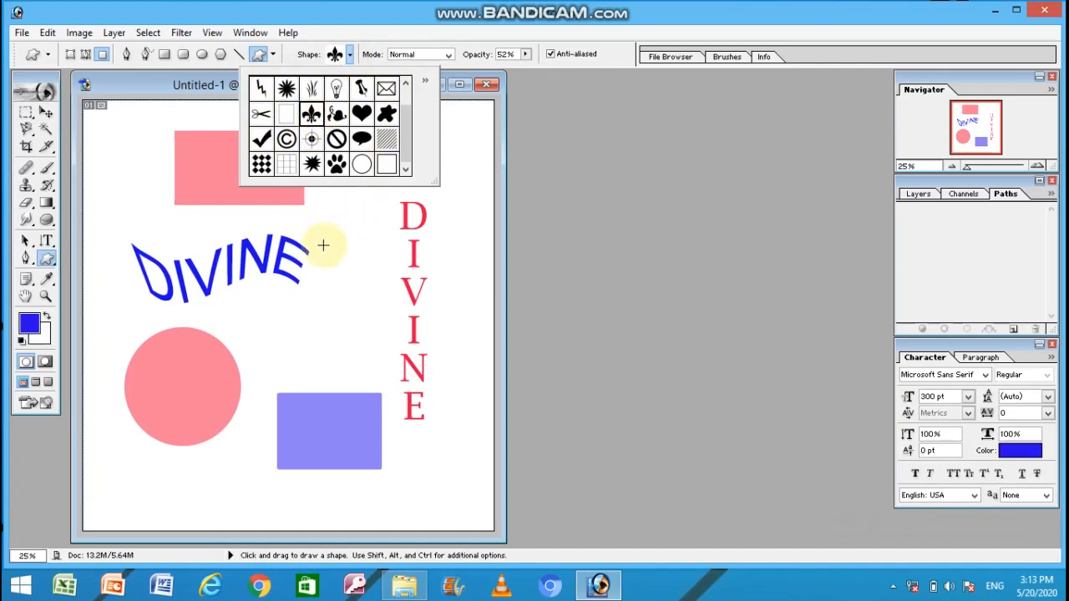
left_click_drag(279, 308, 371, 382)
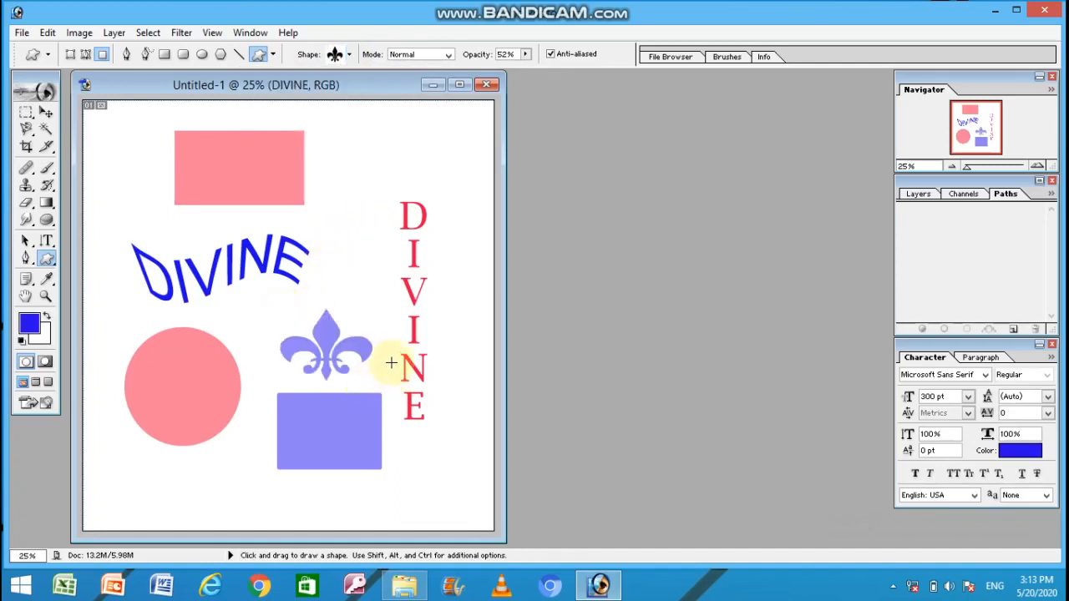
Set the foreground colour to red EB0E2D and draw a second fleur-de-lis above the vertical DIVINE text
left_click(29, 323)
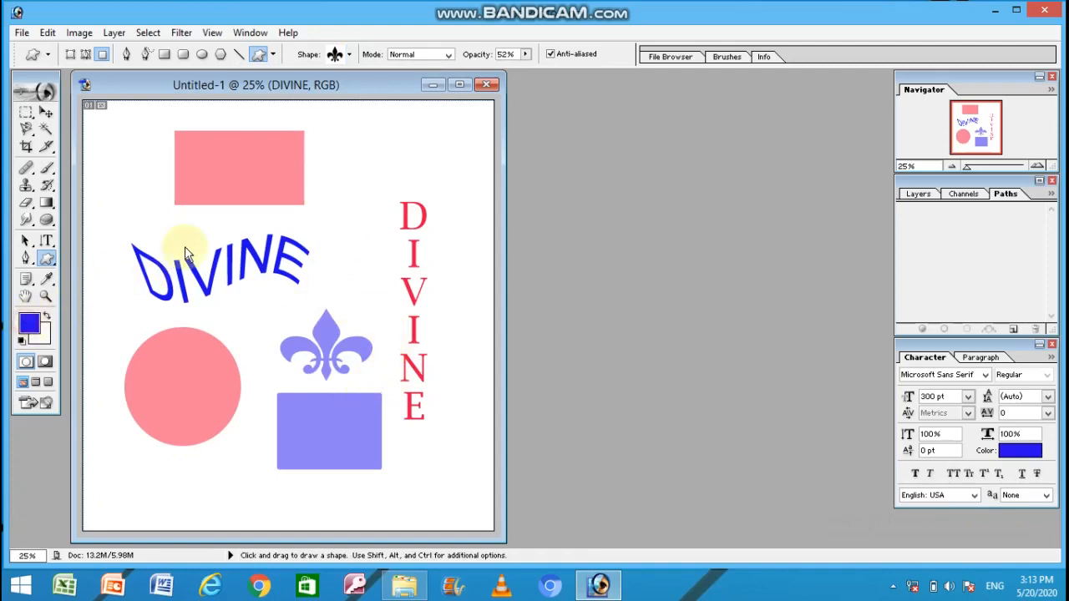
left_click(572, 205)
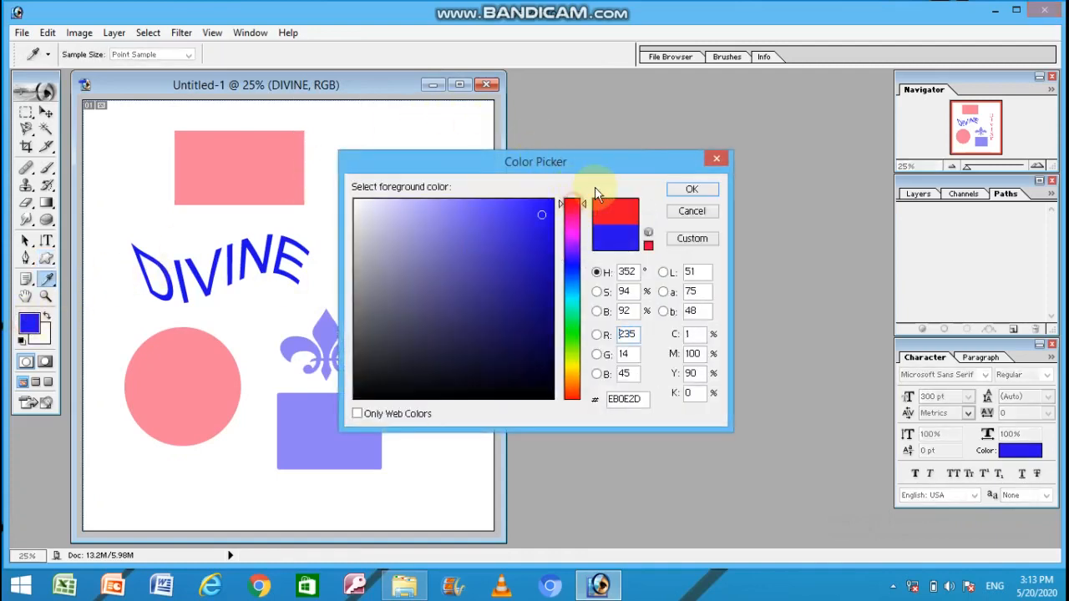
left_click(685, 191)
left_click_drag(349, 122, 468, 192)
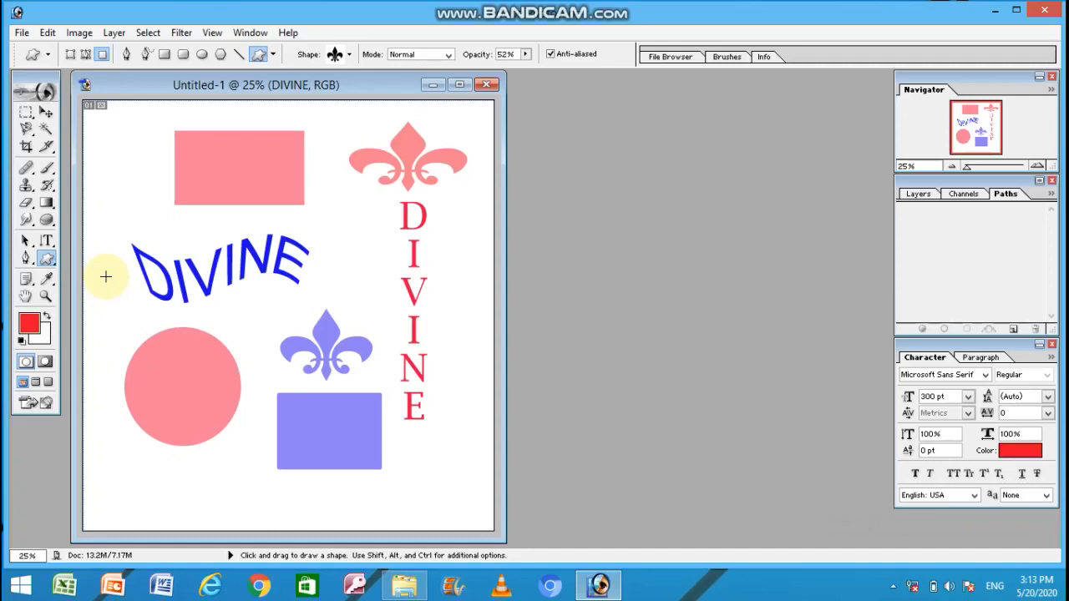
Zoom in around the lower-left corner of the red rectangle to 66.67% with the Zoom tool
left_click(47, 296)
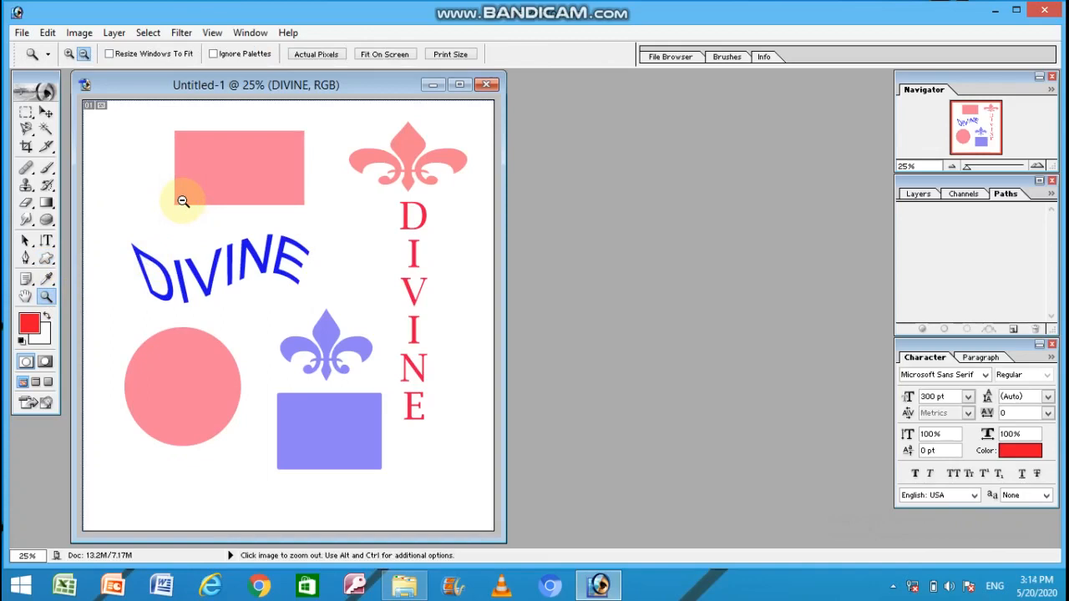
left_click(69, 53)
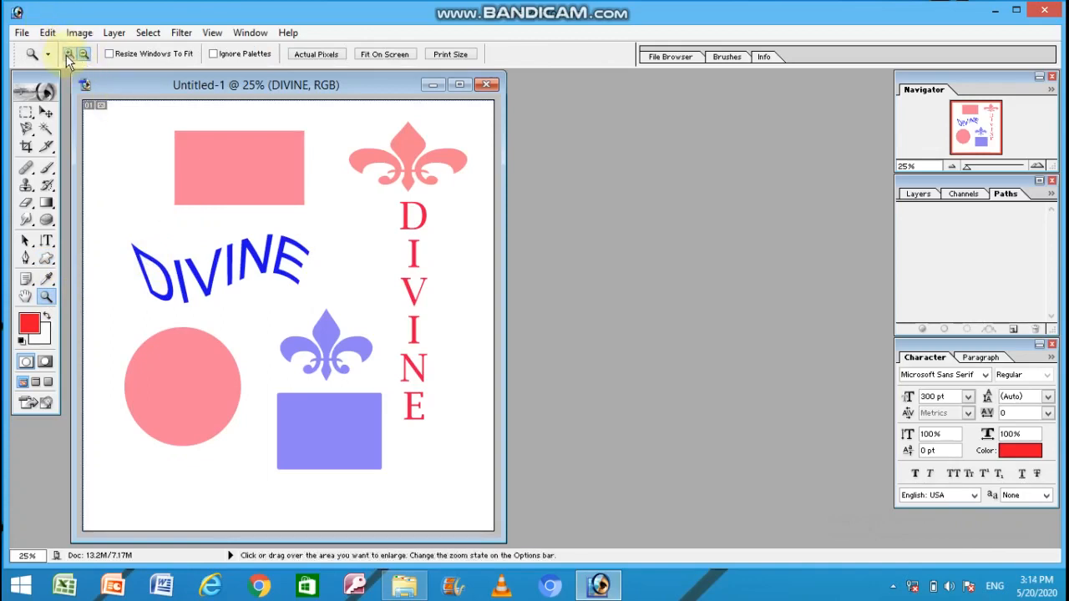
left_click(180, 205)
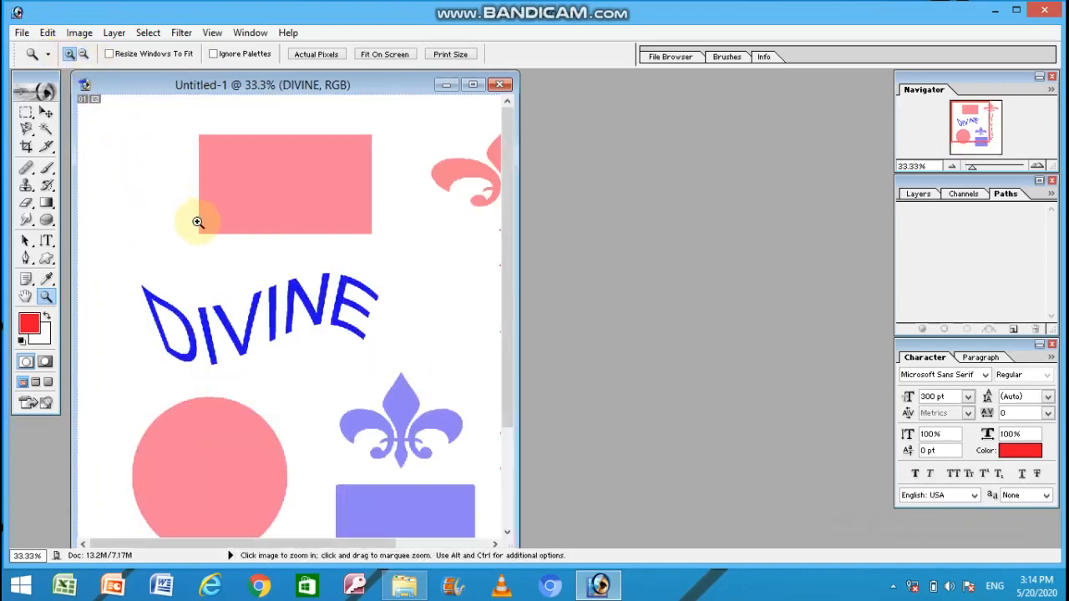
left_click(212, 233)
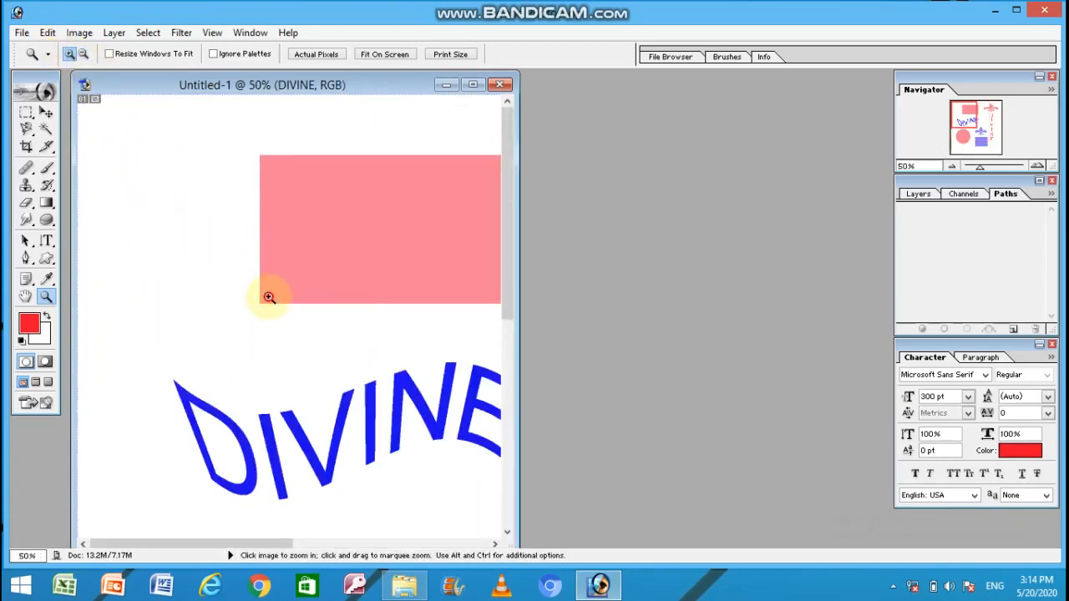
left_click(304, 307)
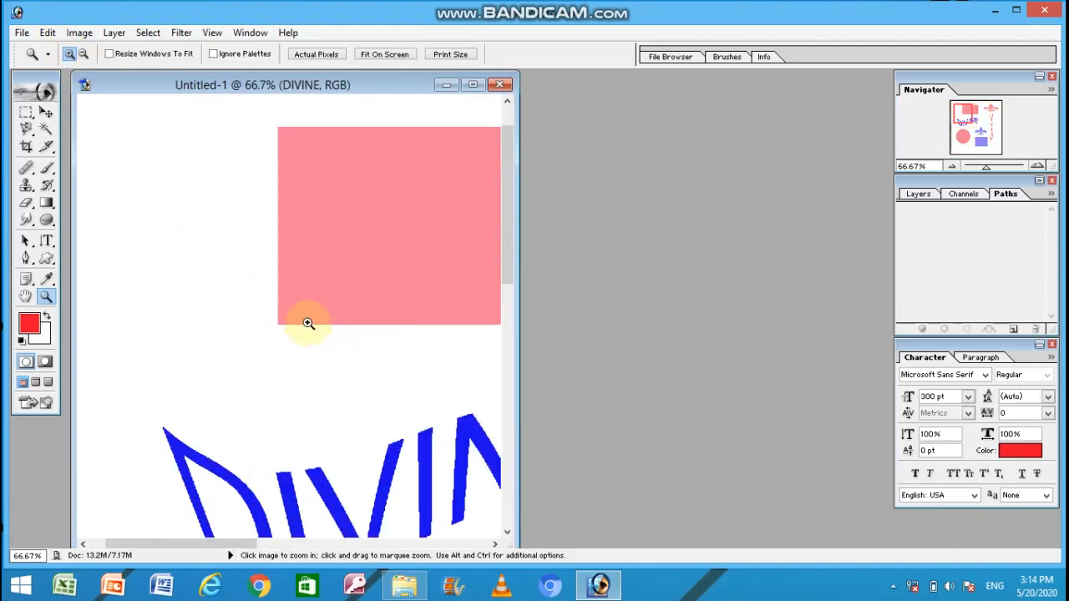
Zoom out to 16.67% so the whole canvas fits in the document window
left_click(83, 56)
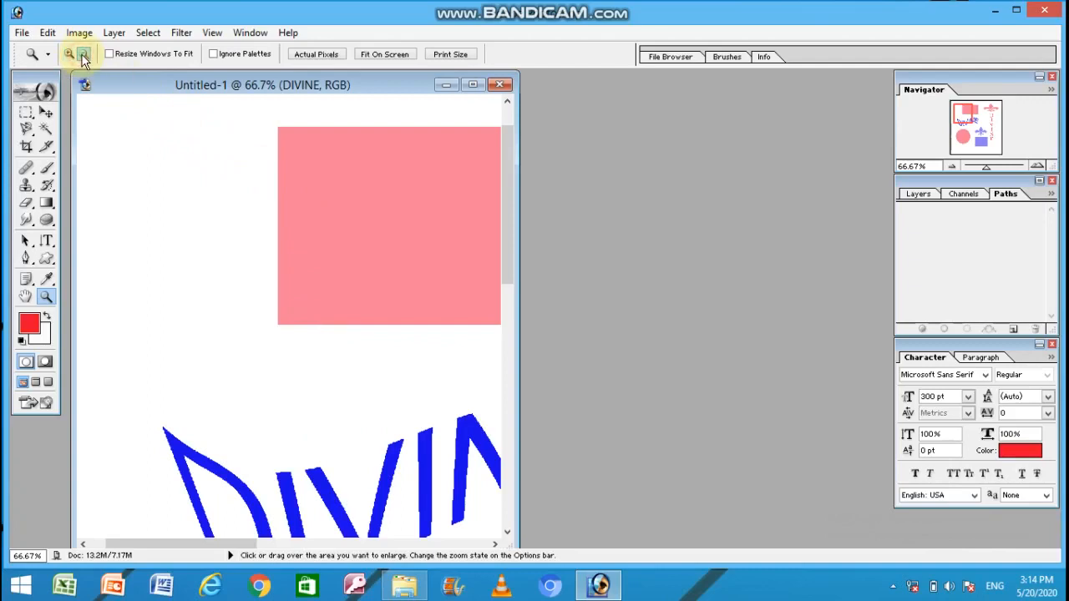
left_click(281, 328)
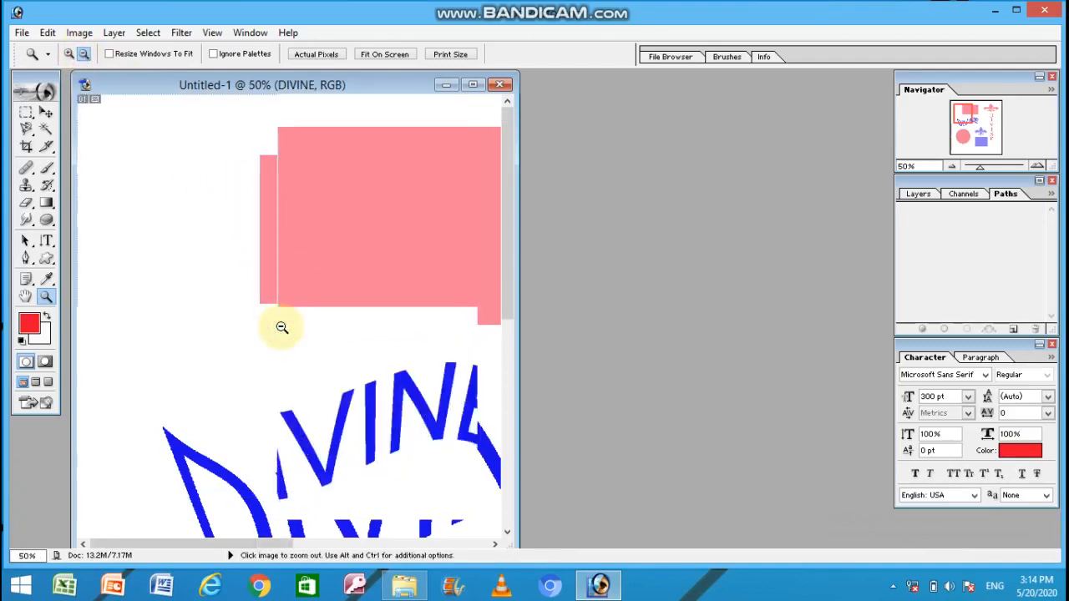
left_click(268, 427)
left_click(231, 337)
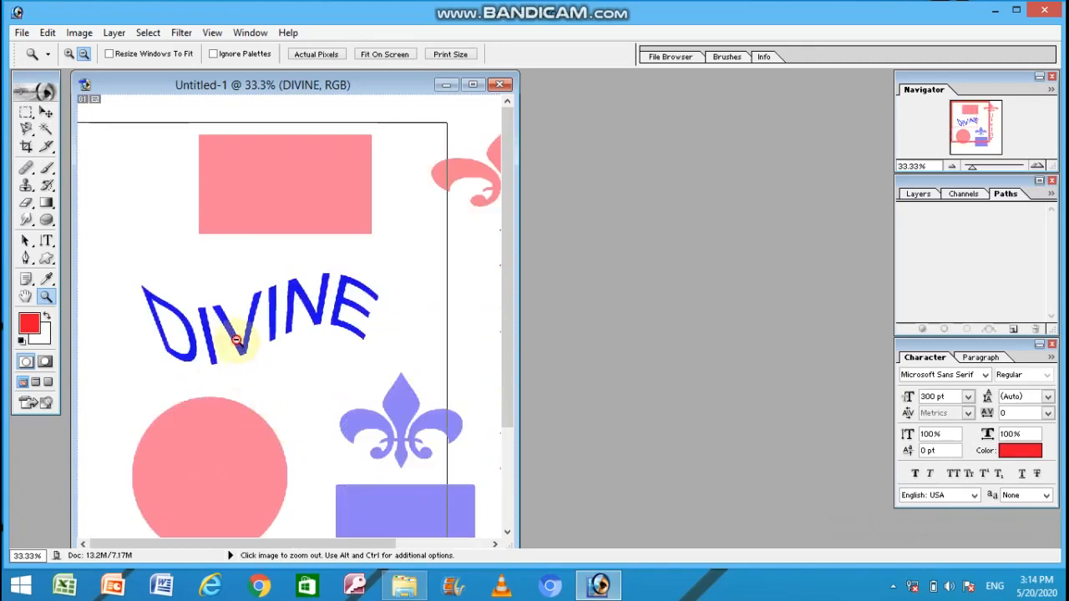
left_click(233, 275)
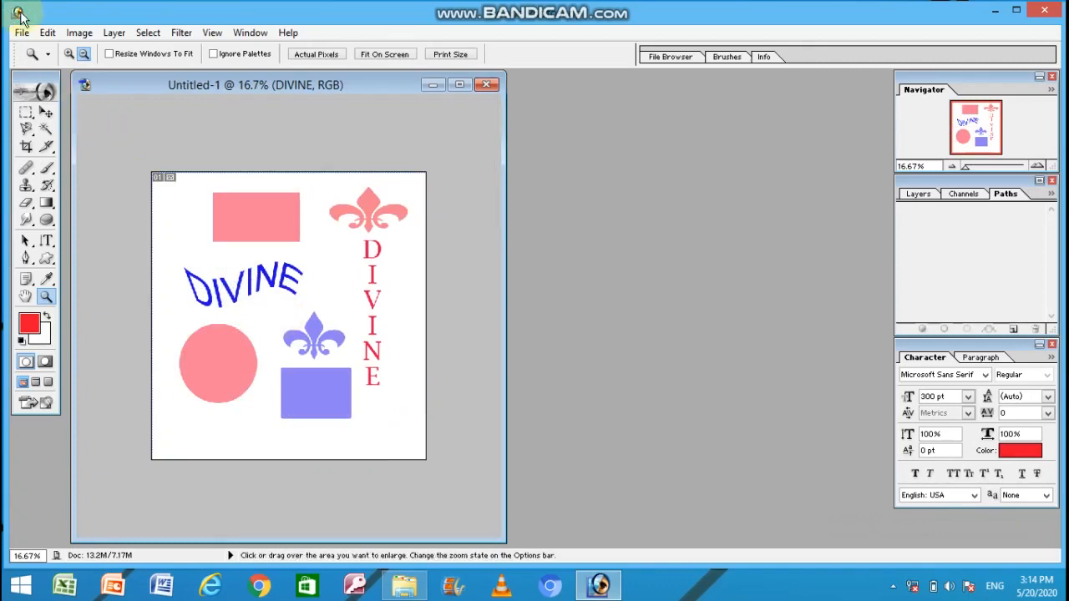
Zoom in to 100% on the area between the warped DIVINE text and the blue fleur-de-lis
left_click(70, 54)
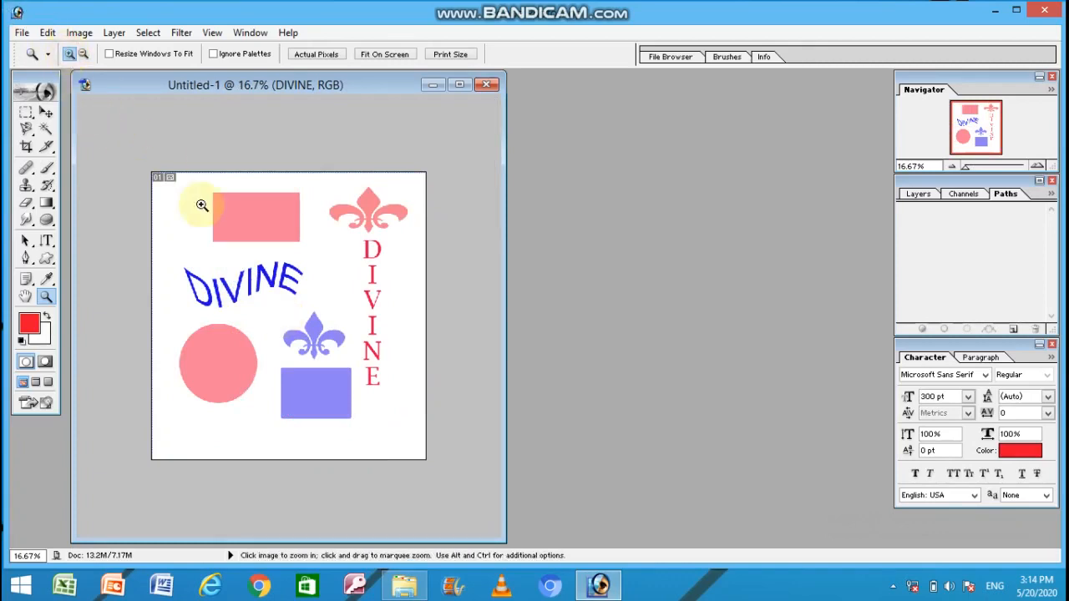
left_click(285, 312)
left_click(284, 312)
left_click(284, 312)
left_click(285, 313)
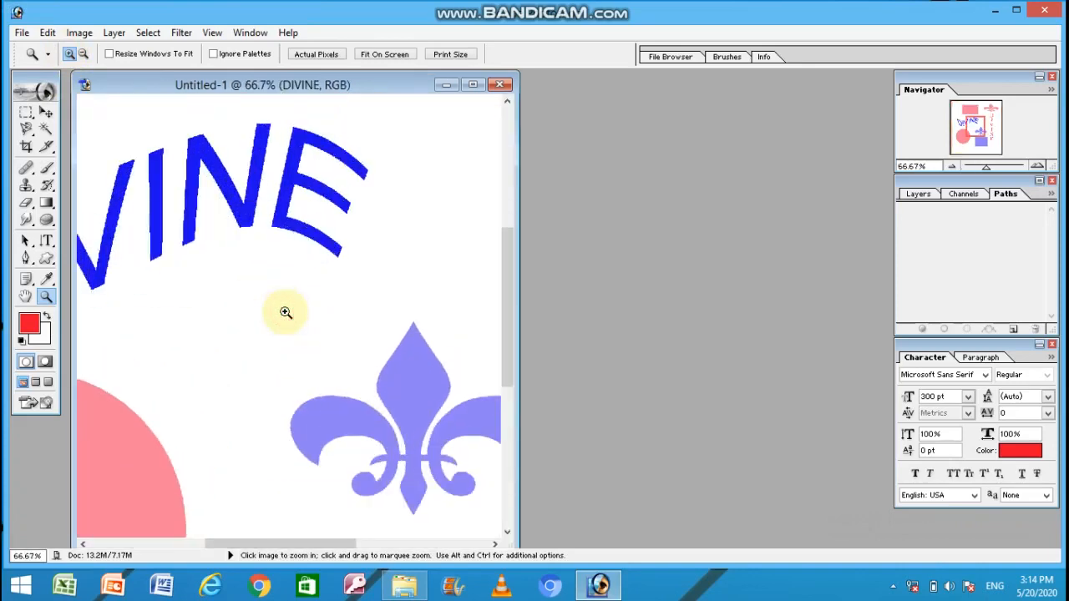
left_click(285, 312)
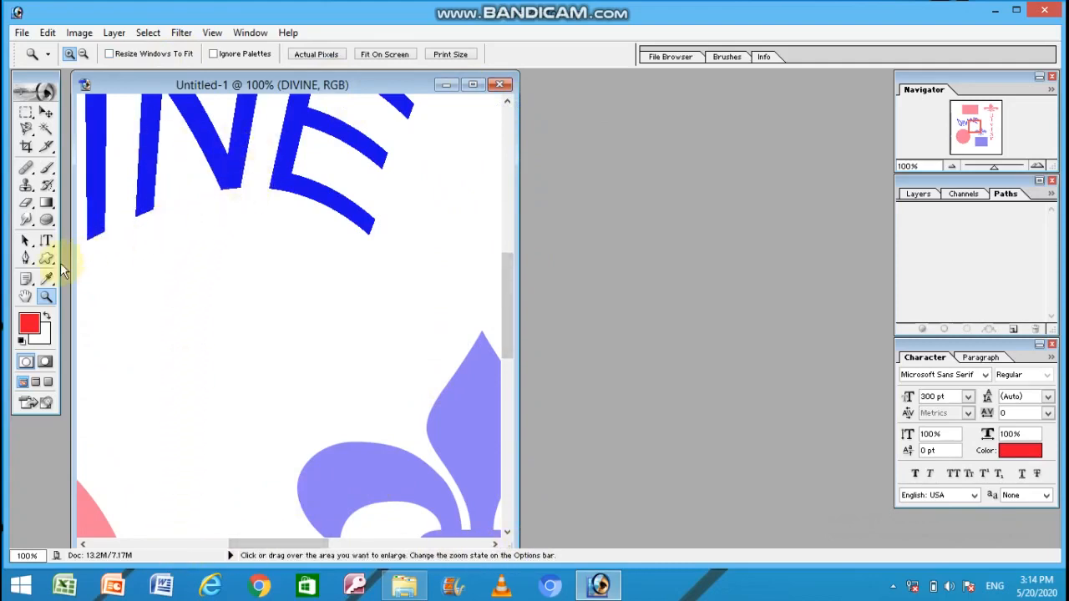
Pan around the enlarged canvas with the Hand tool to examine the warped DIVINE text, red rectangle and blue fleur-de-lis
left_click(25, 298)
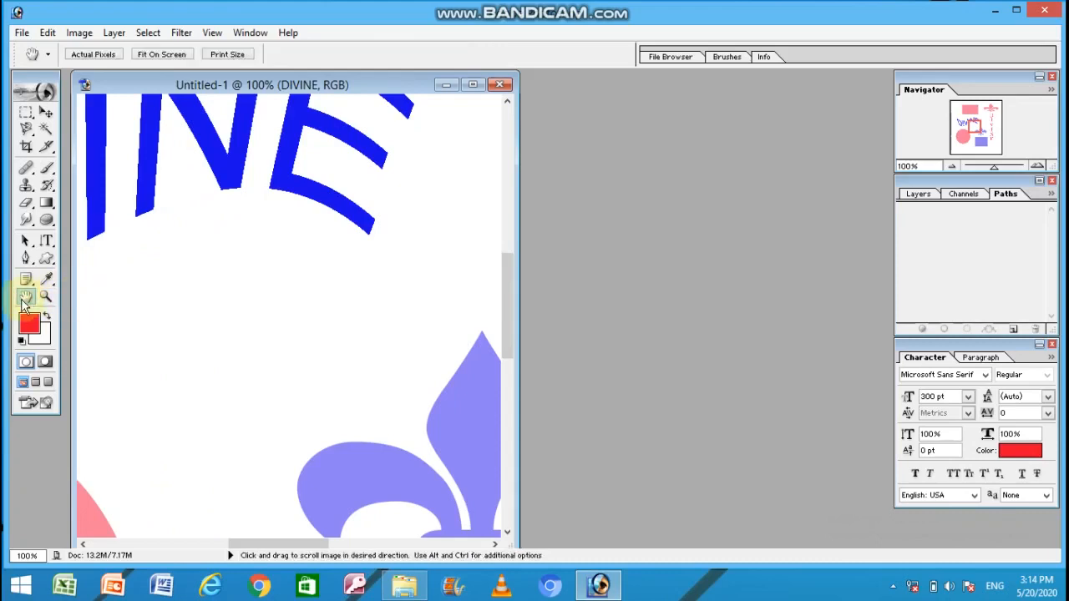
left_click(203, 282)
left_click_drag(203, 282, 312, 423)
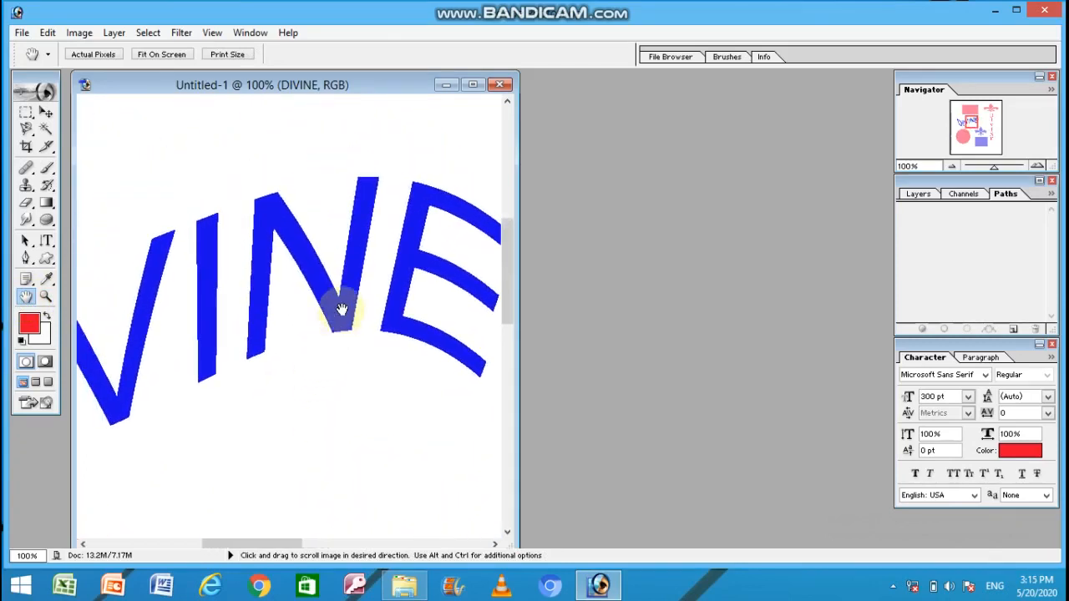
left_click_drag(341, 306, 343, 467)
left_click_drag(108, 438, 399, 487)
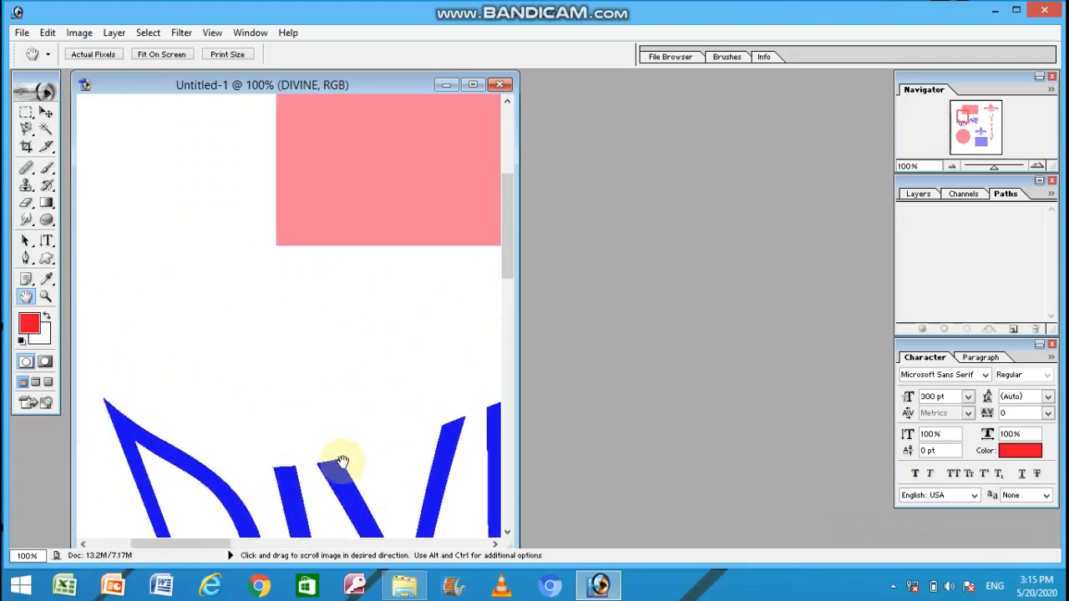
left_click_drag(263, 326, 264, 489)
left_click_drag(375, 332, 250, 482)
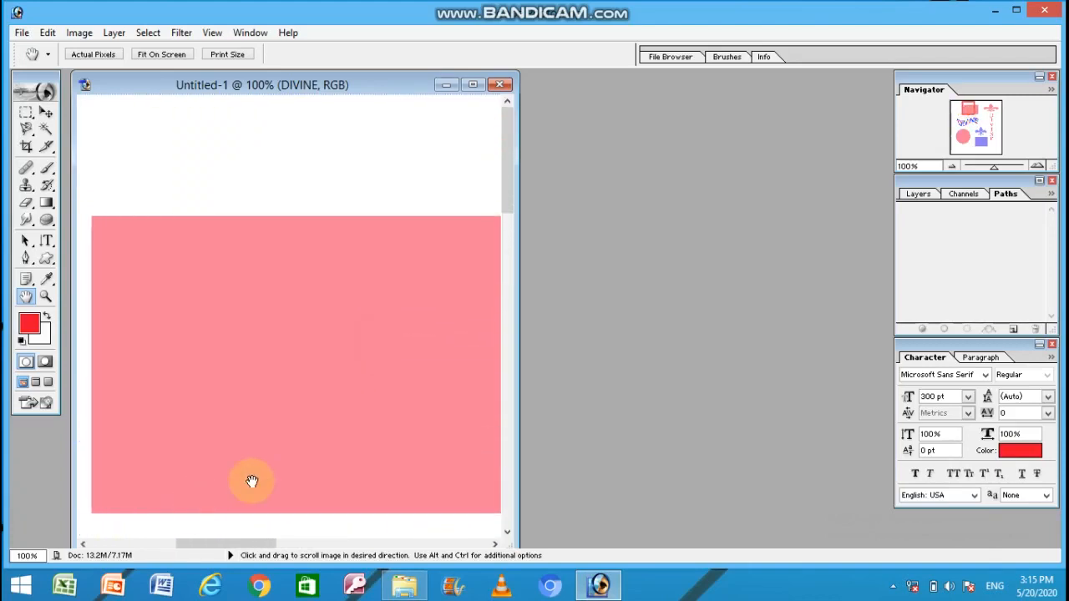
left_click_drag(468, 388, 292, 346)
left_click_drag(393, 465, 317, 362)
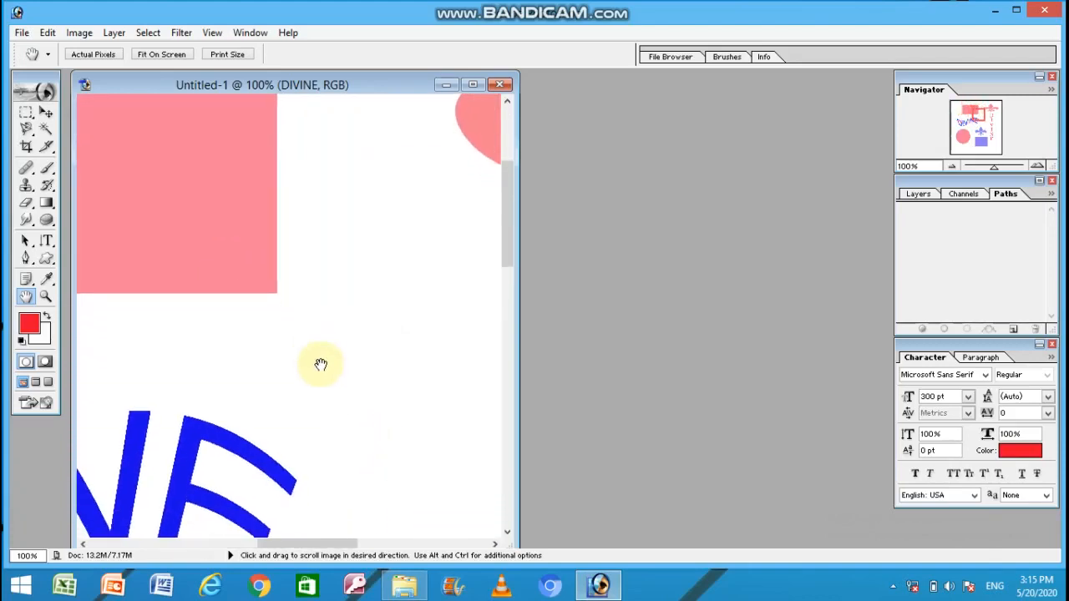
left_click_drag(368, 477, 307, 276)
left_click_drag(293, 503, 335, 341)
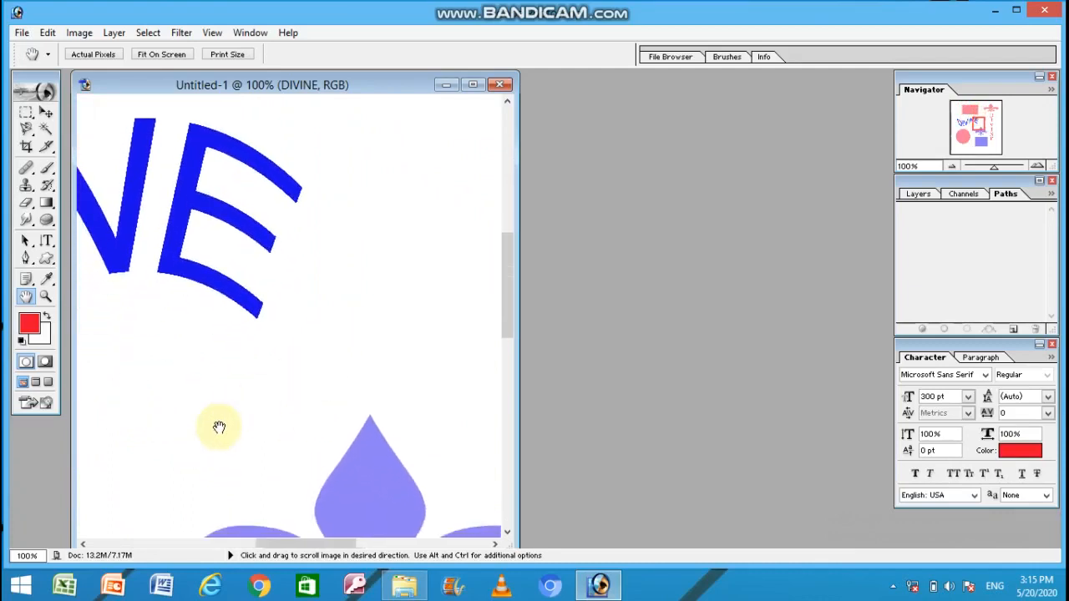
left_click_drag(197, 437, 293, 405)
left_click_drag(155, 409, 326, 505)
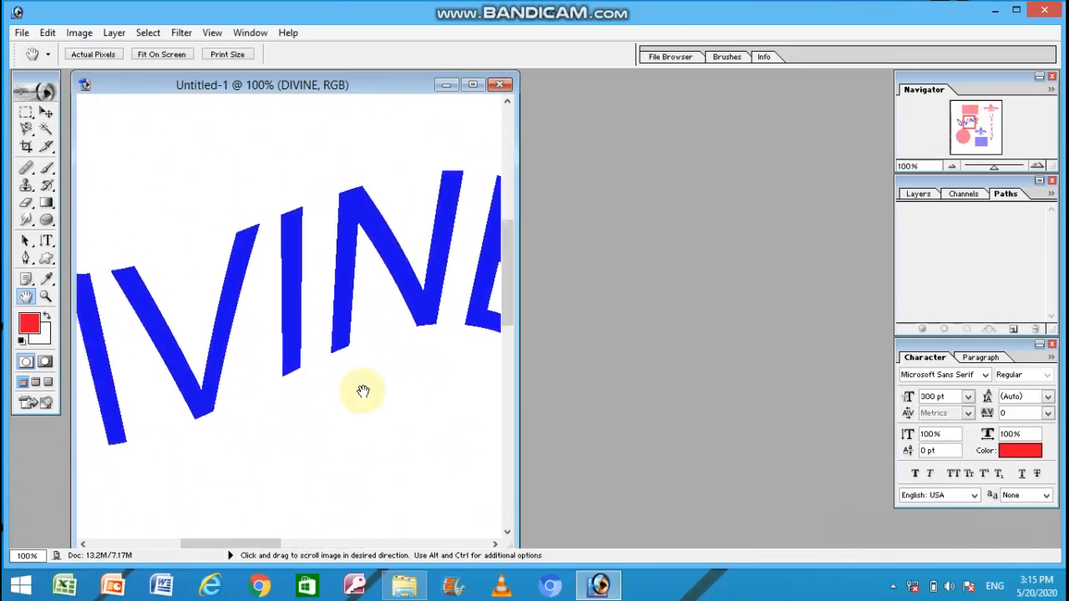
left_click_drag(363, 389, 181, 493)
left_click_drag(314, 364, 243, 396)
left_click_drag(175, 390, 389, 430)
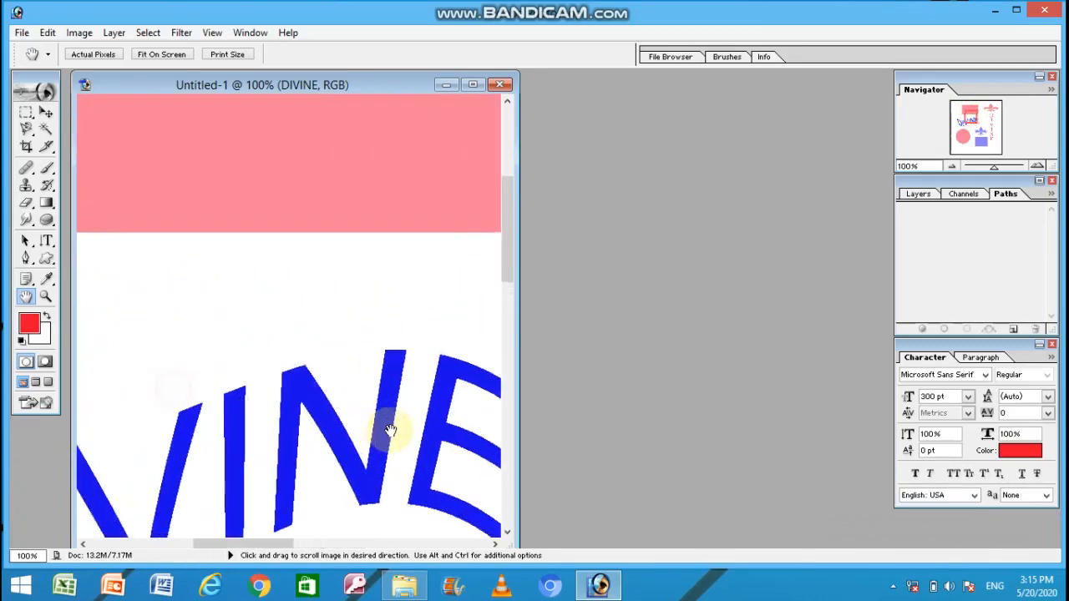
left_click_drag(170, 413, 186, 310)
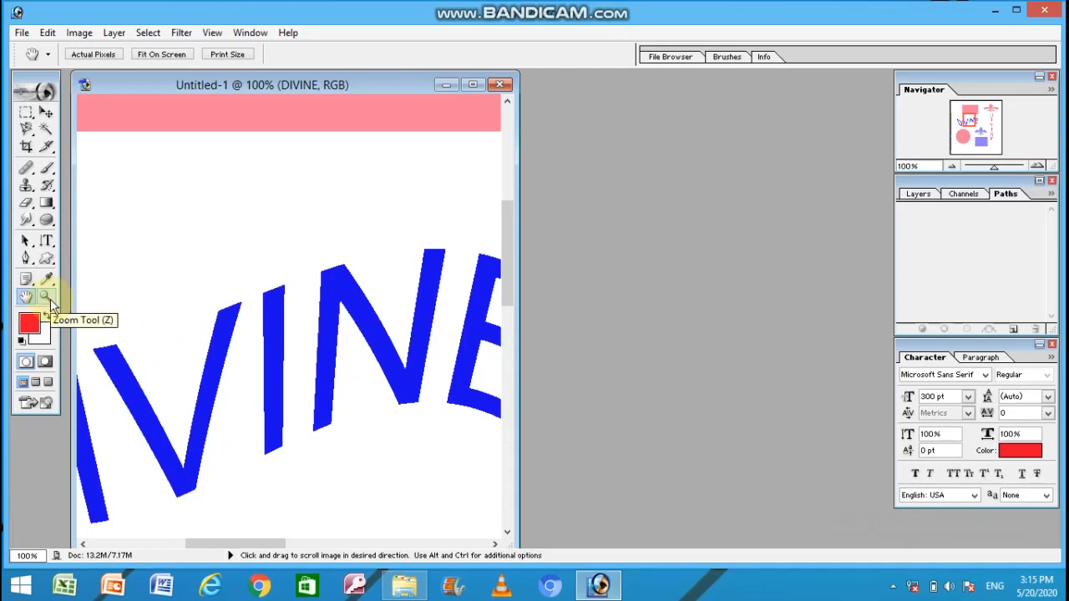
left_click_drag(151, 321, 214, 477)
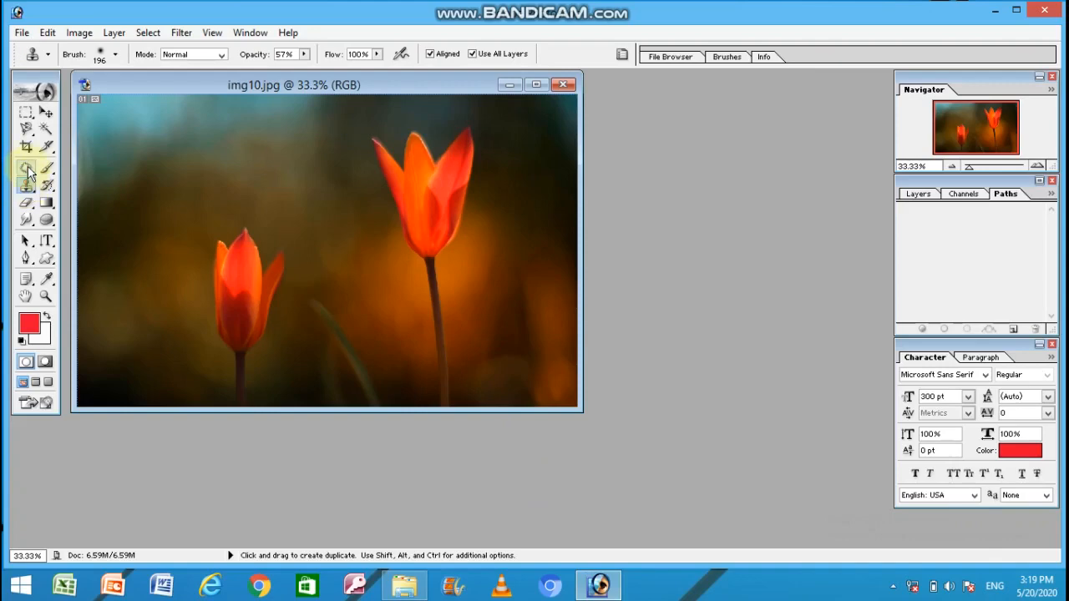
left_click_drag(26, 169, 53, 172)
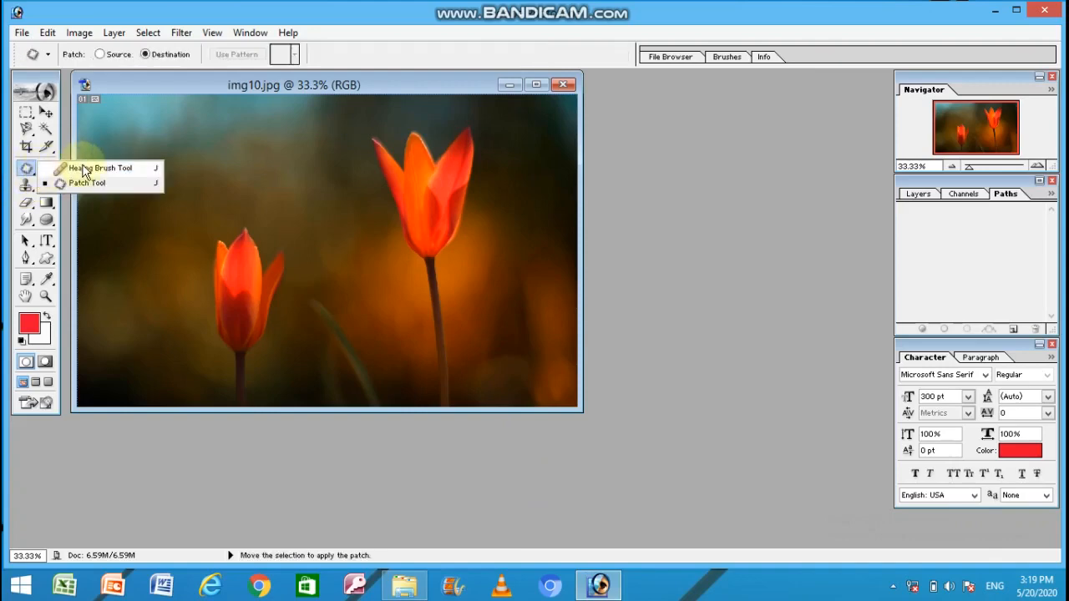
left_click(25, 186)
left_click_drag(26, 186, 78, 193)
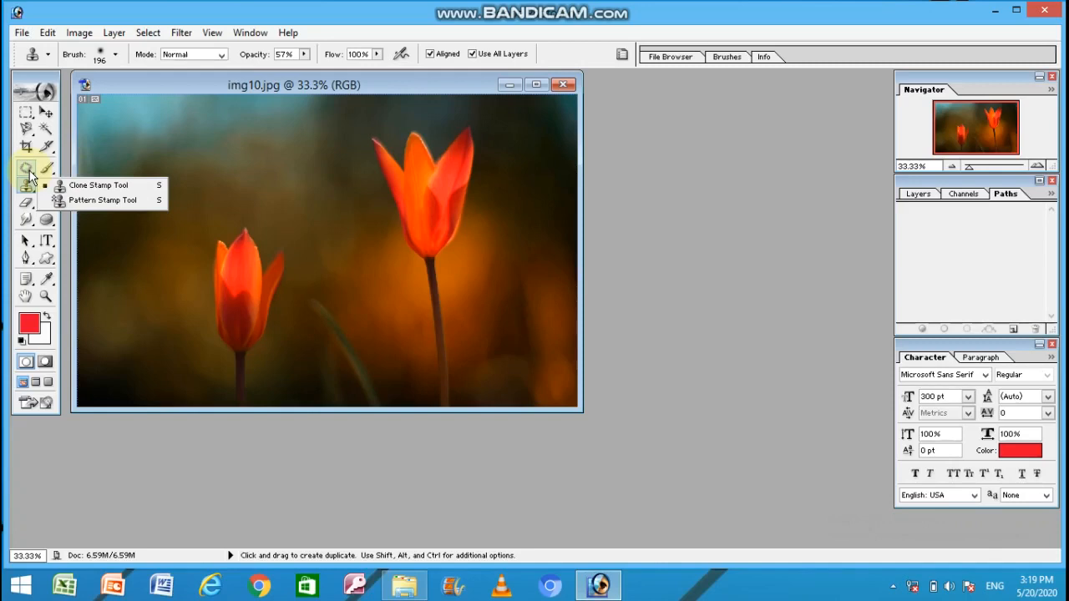
Sample the orange petal of the taller tulip with the Healing Brush and retouch the dark area at the flower's centre
left_click_drag(26, 167, 82, 171)
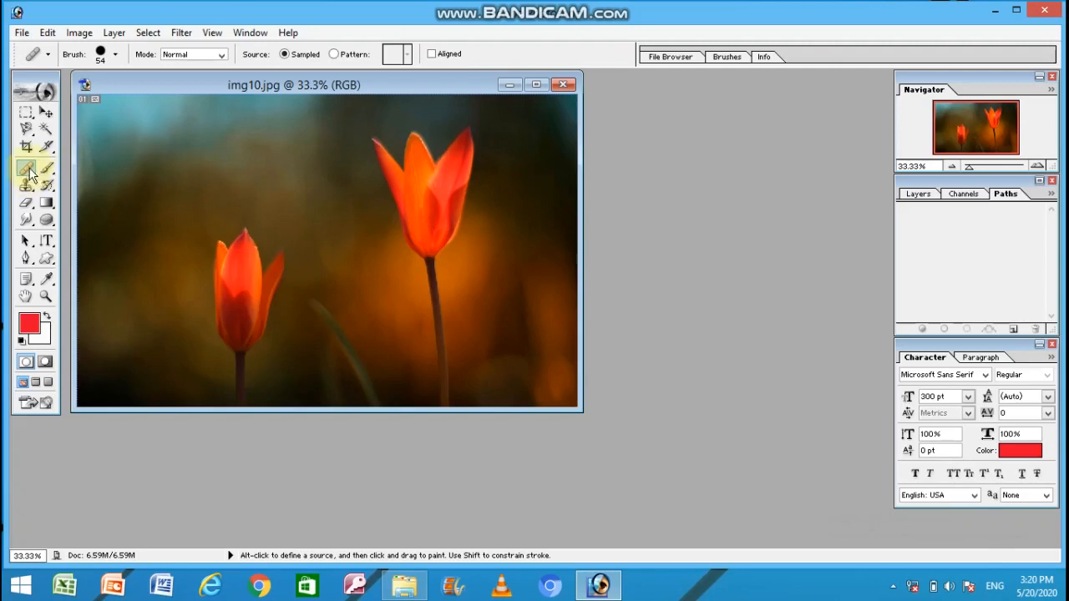
left_click_drag(28, 169, 77, 170)
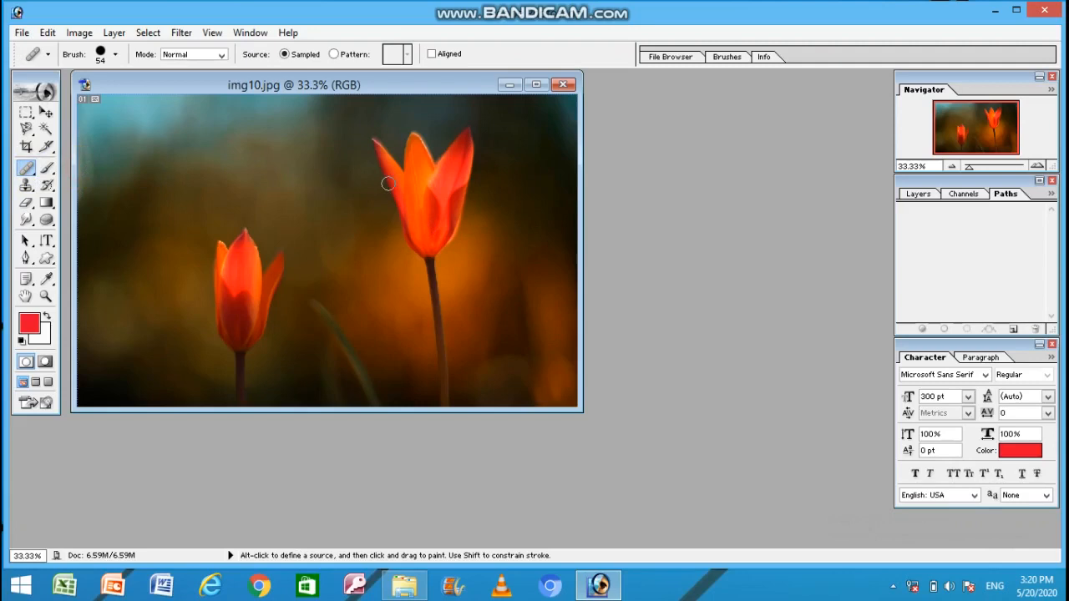
left_click(436, 207, "alt")
left_click(415, 197, "alt")
left_click(430, 197)
left_click(432, 201)
left_click(434, 209)
left_click(435, 209)
left_click(433, 216)
left_click(432, 218)
left_click(431, 222)
left_click(431, 227)
left_click(434, 220)
left_click(434, 203)
left_click(429, 192)
left_click(430, 192)
left_click(427, 201)
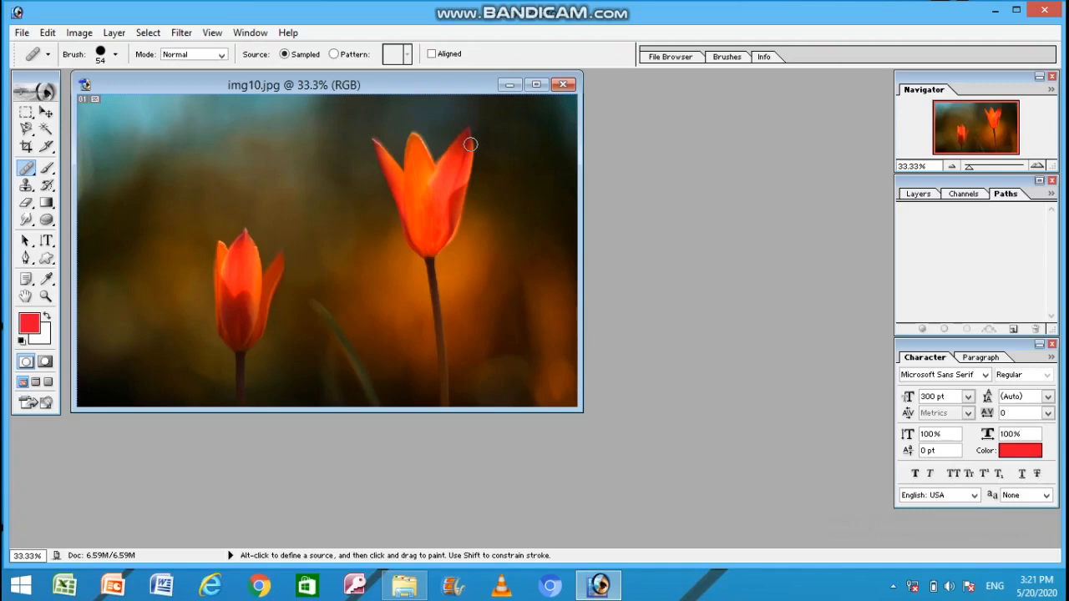
Use the Patch tool in Destination mode to outline a narrow orange petal area and patch it onto the taller tulip's centre
left_click(34, 173)
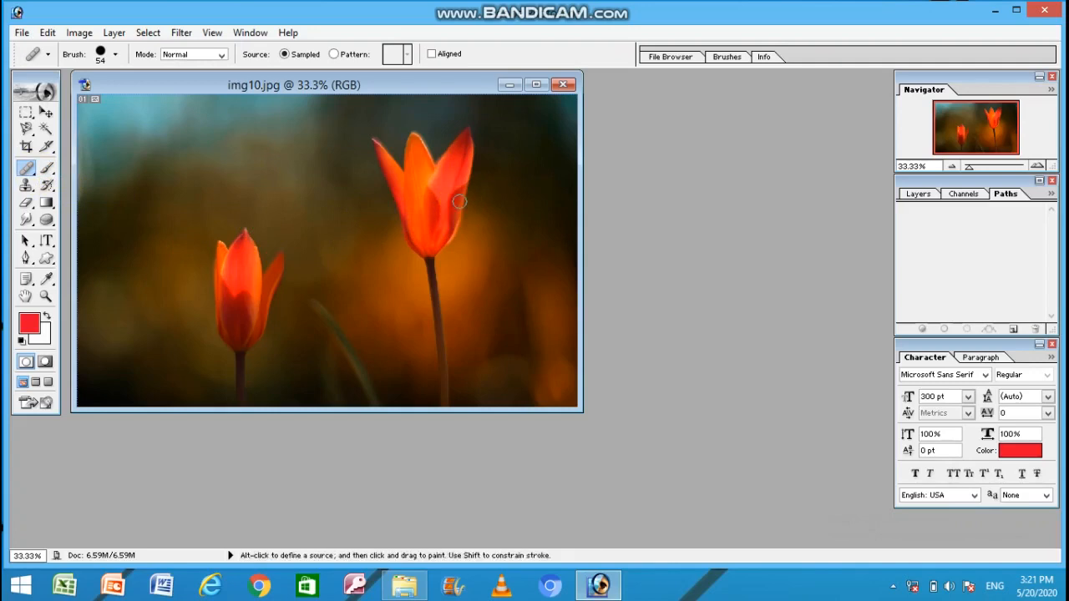
left_click(26, 169)
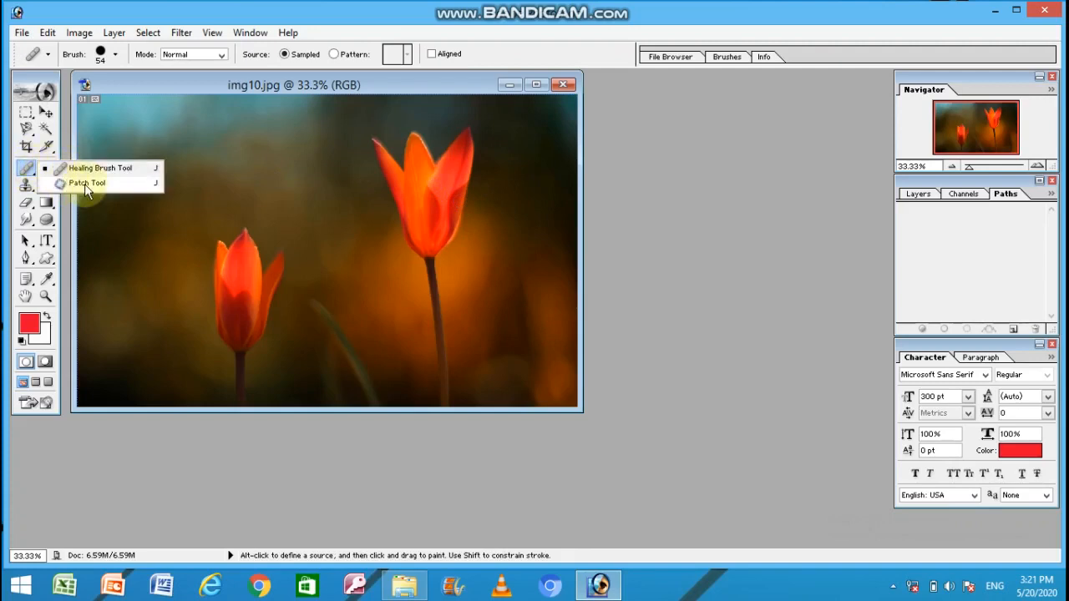
left_click(99, 185)
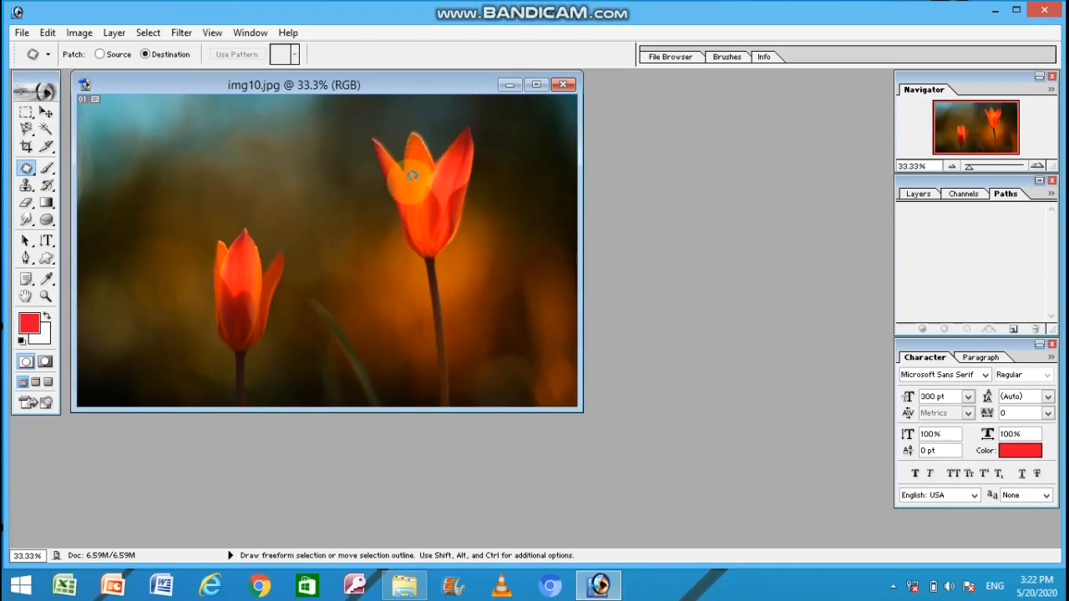
mouse_move(411, 176)
left_mouse_down()
mouse_move(410, 209)
mouse_move(424, 176)
mouse_move(412, 174)
left_mouse_up()
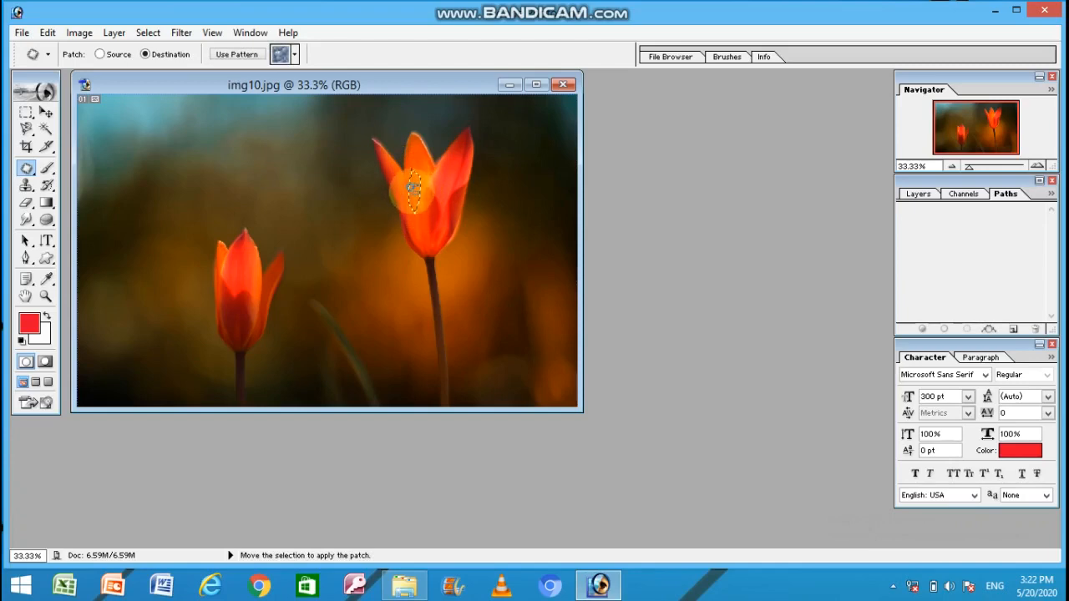
left_click_drag(412, 187, 432, 212)
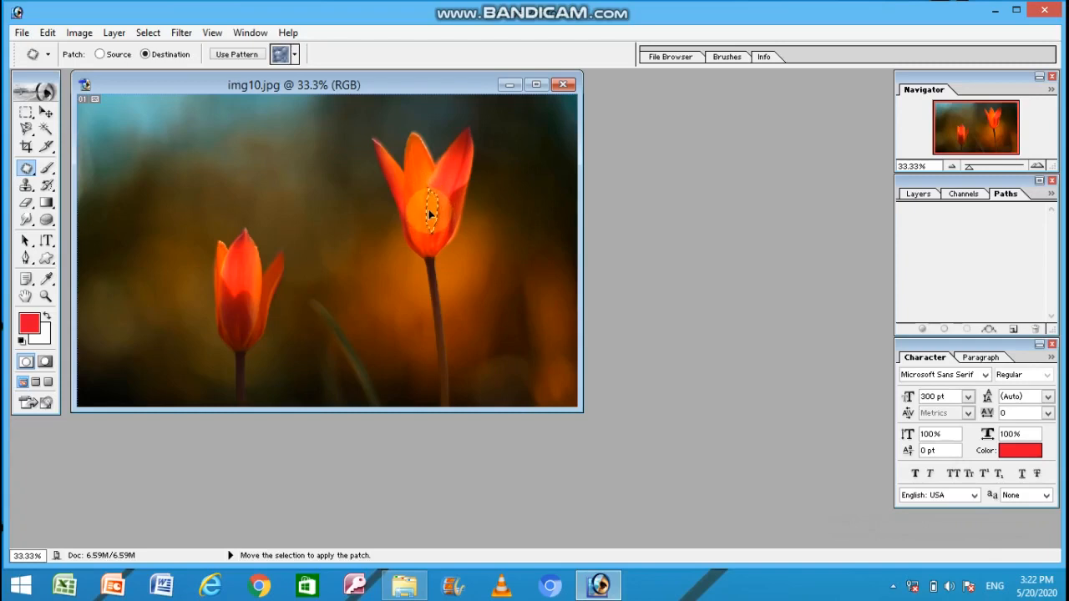
Patch a second orange petal sample onto the lower centre of the taller tulip and clear the selection
left_click_drag(429, 210, 429, 213)
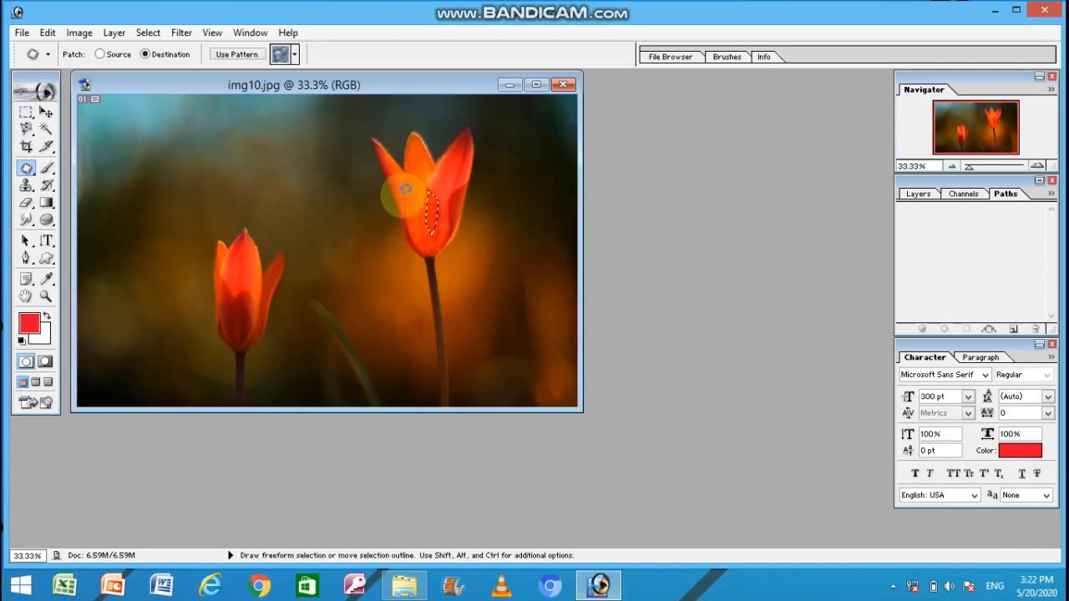
mouse_move(408, 183)
left_mouse_down()
mouse_move(414, 219)
mouse_move(417, 192)
mouse_move(404, 182)
mouse_move(430, 202)
mouse_move(401, 196)
mouse_move(406, 219)
mouse_move(422, 205)
mouse_move(414, 184)
mouse_move(409, 213)
mouse_move(416, 192)
mouse_move(429, 220)
mouse_move(415, 217)
mouse_move(424, 209)
mouse_move(415, 177)
mouse_move(406, 190)
mouse_move(434, 221)
left_mouse_up()
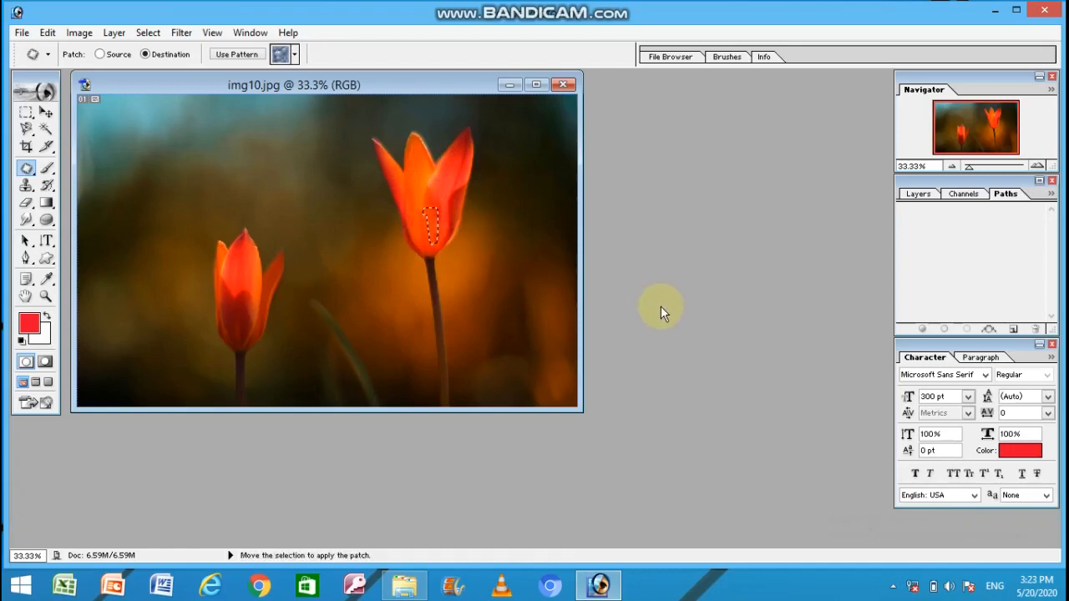
key("ctrl+d")
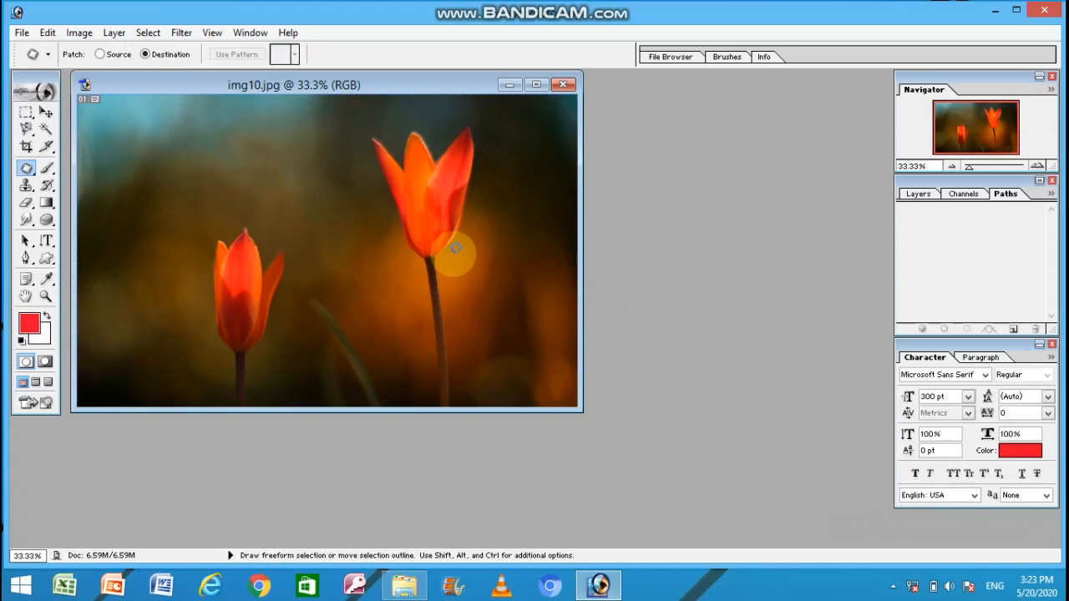
Sample the smaller tulip with the Clone Stamp tool at 57% opacity and paint a copy of it on its left side
left_click(26, 169)
mouse_move(25, 174)
left_mouse_down()
mouse_move(84, 170)
mouse_move(94, 182)
mouse_move(84, 190)
mouse_move(87, 132)
mouse_move(27, 174)
mouse_move(29, 192)
mouse_move(108, 192)
left_mouse_up()
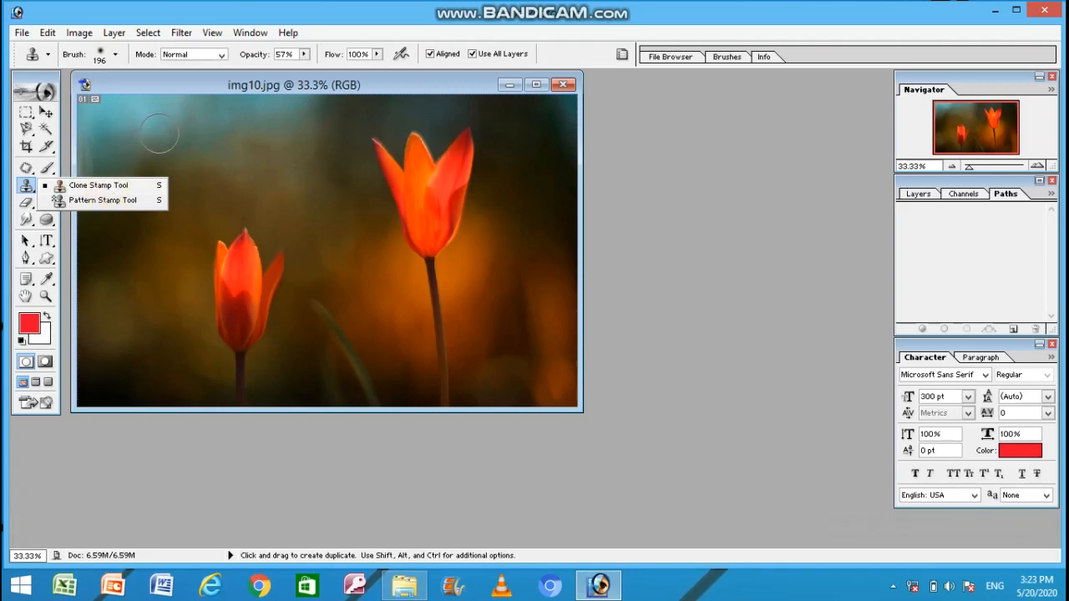
left_click(76, 191)
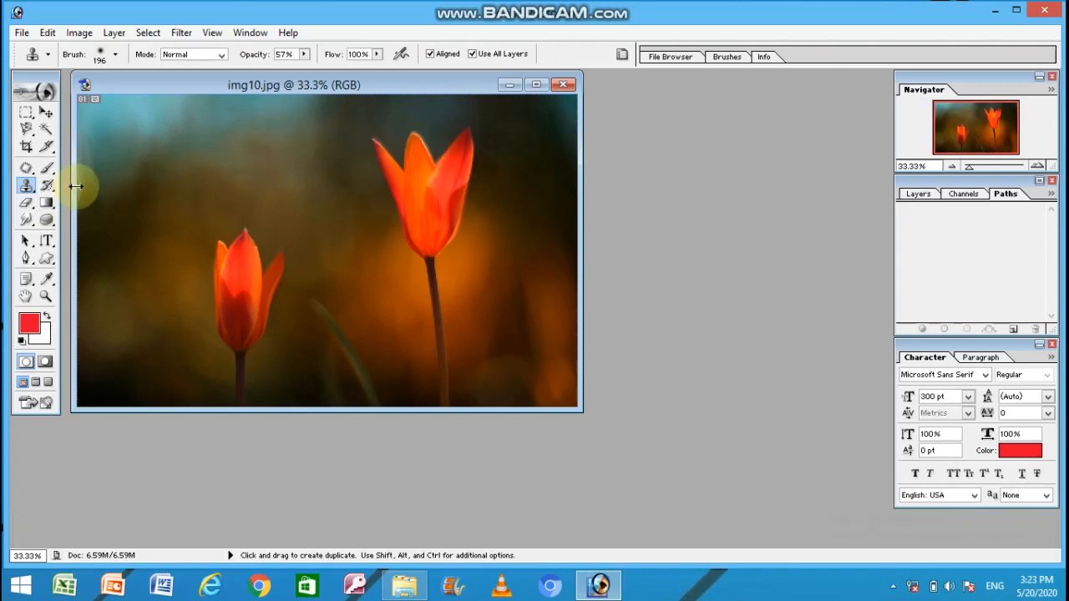
left_click(431, 197)
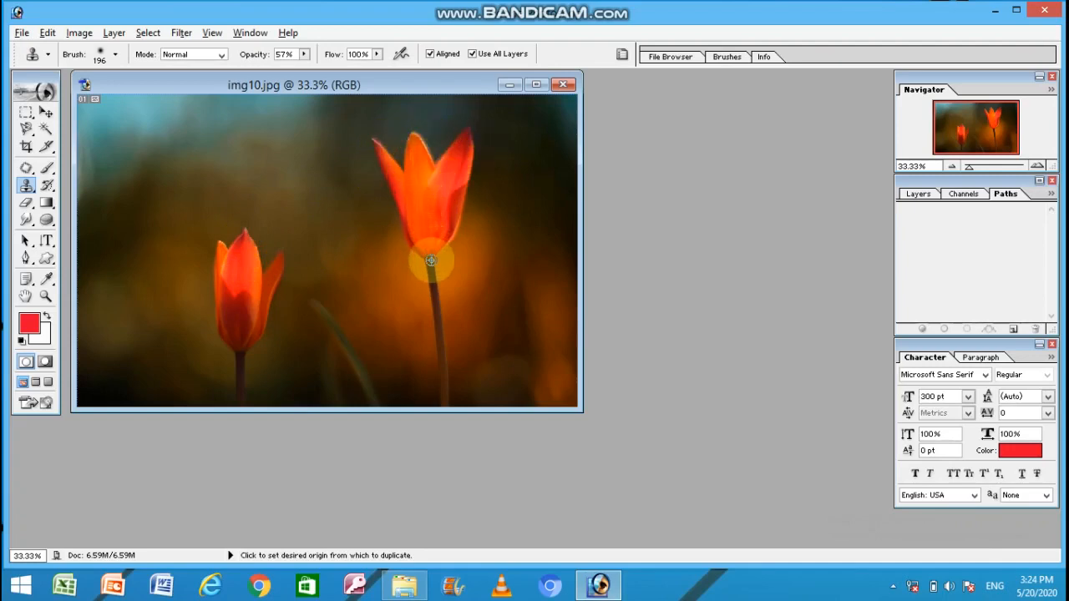
left_click(240, 279, "alt")
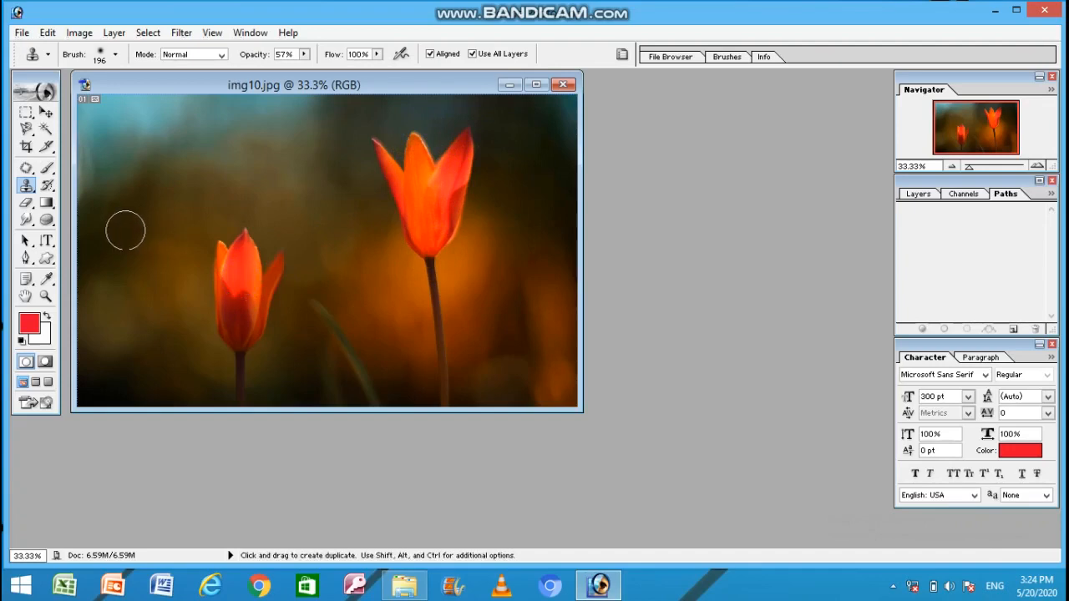
left_click_drag(123, 232, 120, 321)
mouse_move(119, 328)
left_mouse_down()
mouse_move(113, 222)
mouse_move(133, 192)
mouse_move(151, 203)
mouse_move(154, 236)
mouse_move(133, 295)
mouse_move(110, 278)
mouse_move(105, 194)
mouse_move(117, 287)
mouse_move(156, 202)
mouse_move(130, 238)
mouse_move(123, 293)
left_mouse_up()
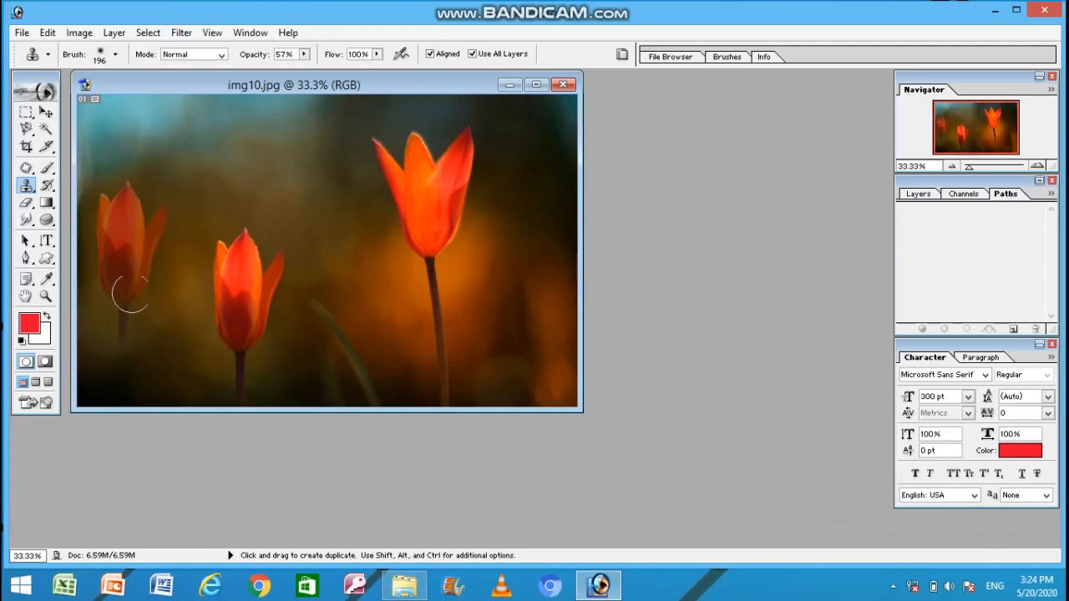
At 85% Clone Stamp opacity, strengthen the faint tulip copy and clone the taller tulip into the gap between the two original flowers
left_click(306, 55)
left_click(325, 68)
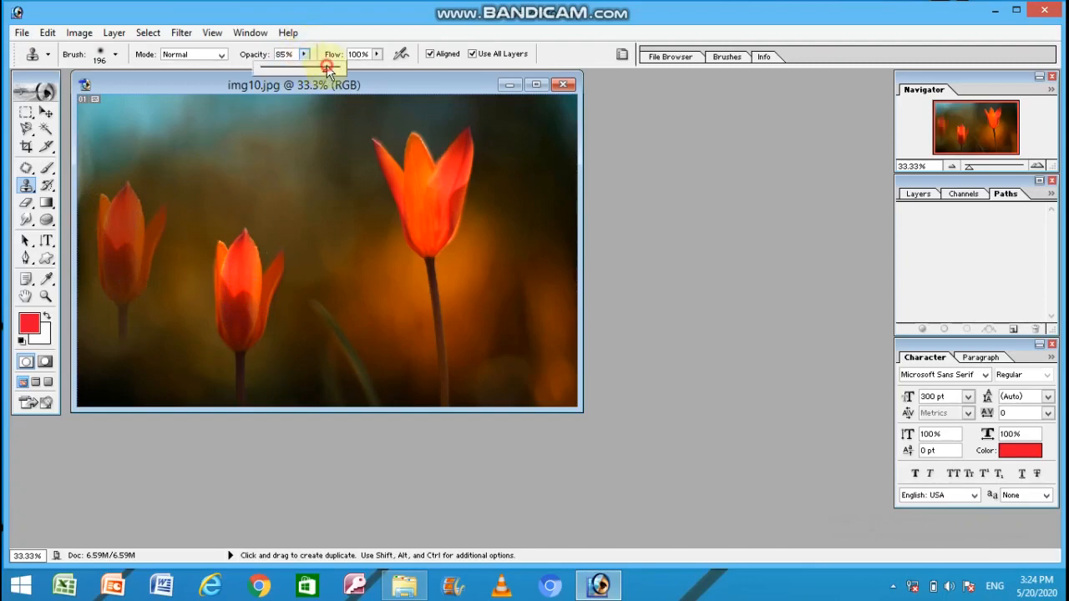
mouse_move(118, 200)
left_mouse_down()
mouse_move(123, 283)
mouse_move(115, 208)
mouse_move(130, 254)
mouse_move(155, 234)
mouse_move(159, 207)
mouse_move(128, 290)
mouse_move(129, 342)
mouse_move(131, 195)
left_mouse_up()
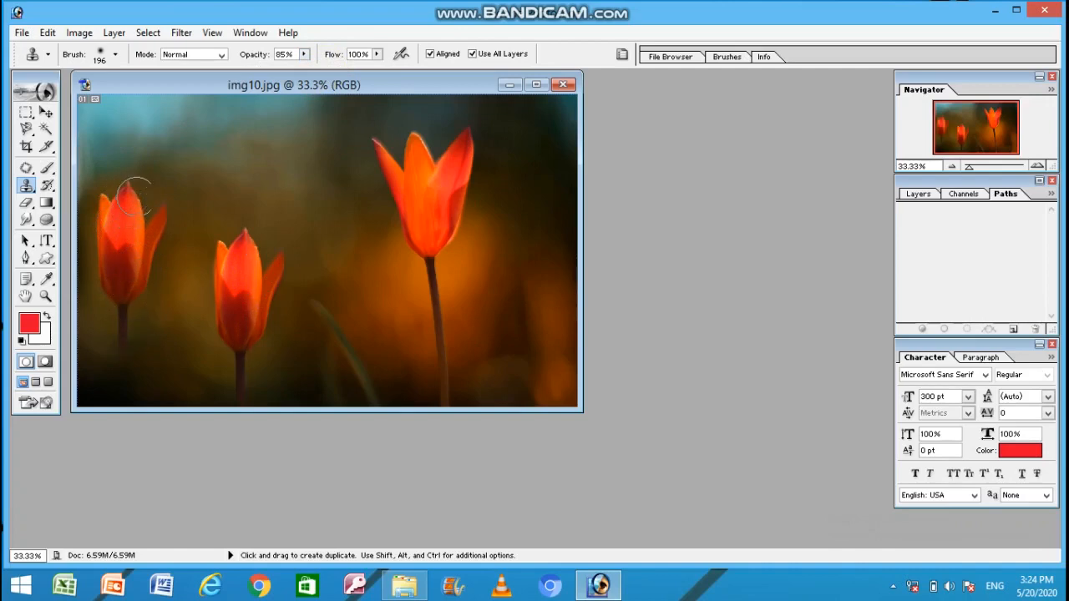
left_click(426, 193, "alt")
mouse_move(342, 298)
left_mouse_down()
mouse_move(330, 366)
mouse_move(345, 361)
mouse_move(356, 312)
mouse_move(337, 286)
mouse_move(336, 242)
mouse_move(355, 256)
mouse_move(363, 241)
mouse_move(375, 278)
mouse_move(379, 248)
mouse_move(374, 286)
mouse_move(320, 295)
mouse_move(319, 244)
left_mouse_up()
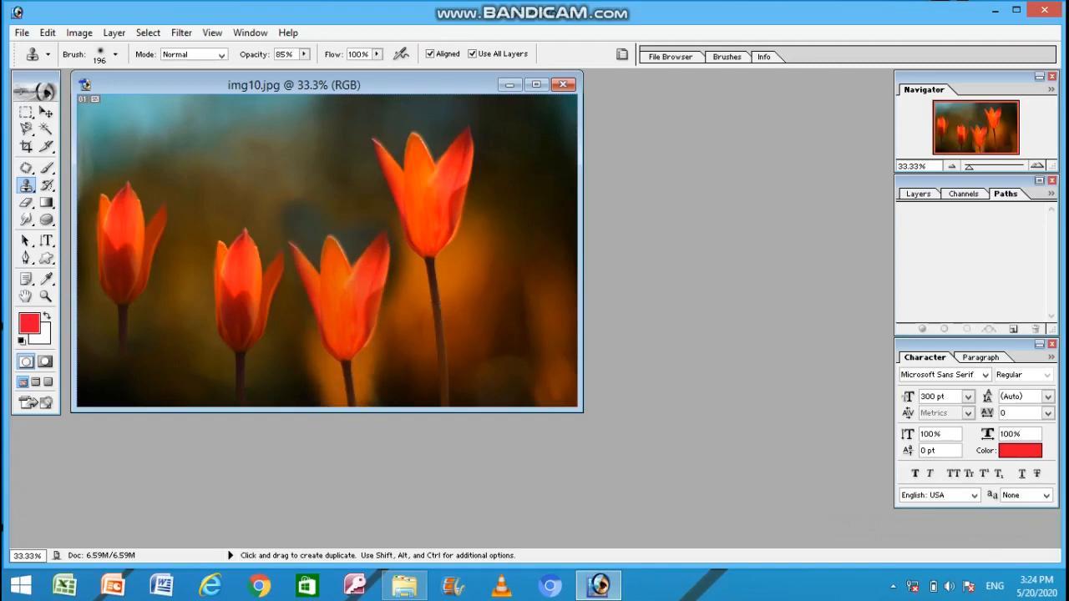
Create a blank RGB Color document with white contents at 70 pixels/inch and move its window so the tulip photo is accessible
left_click(22, 33)
left_click(20, 37)
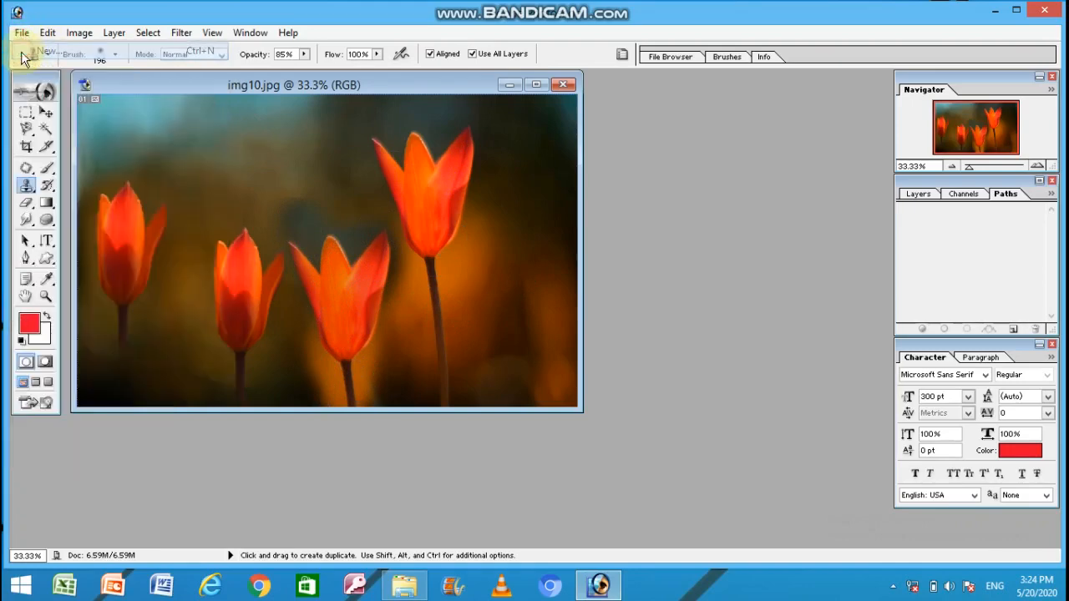
key("ctrl+n")
left_click(672, 197)
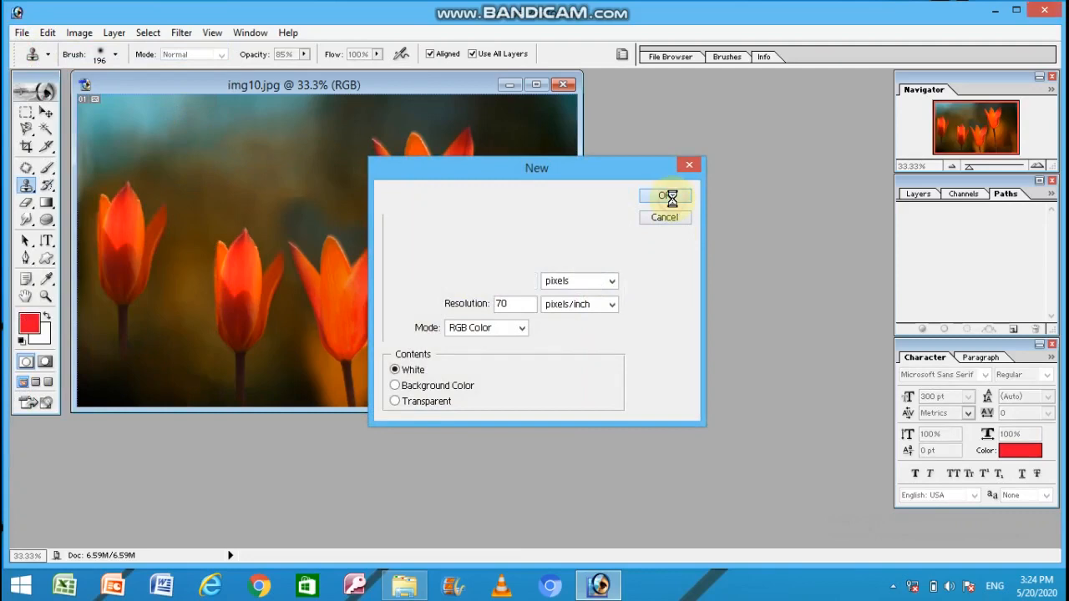
left_click_drag(355, 89, 670, 124)
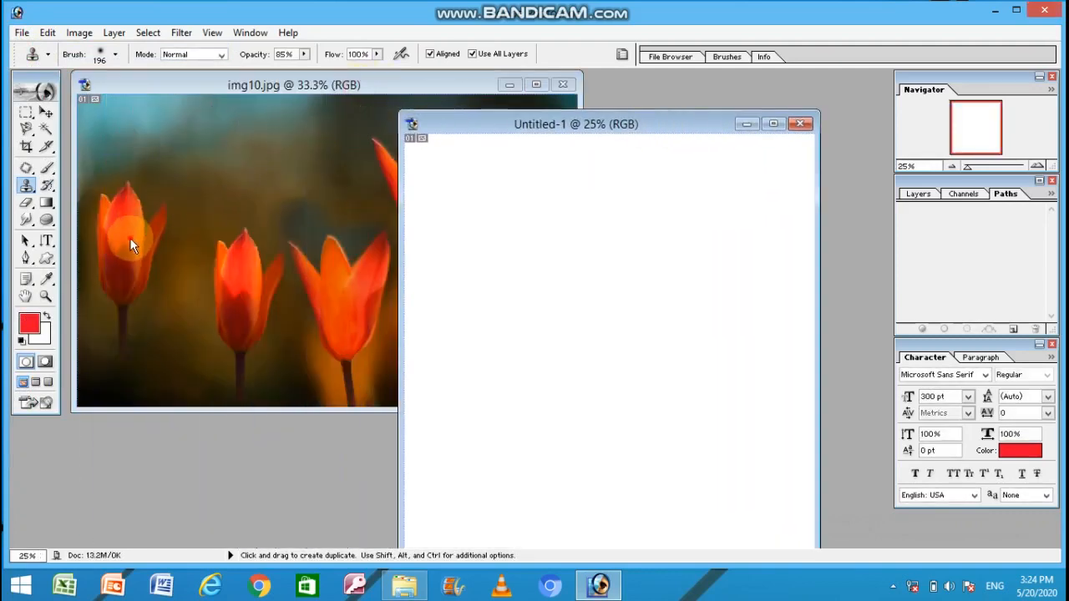
Sample the leftmost tulip in img10.jpg with the Clone Stamp and paint it onto the blank Untitled-1 document
left_click(129, 237)
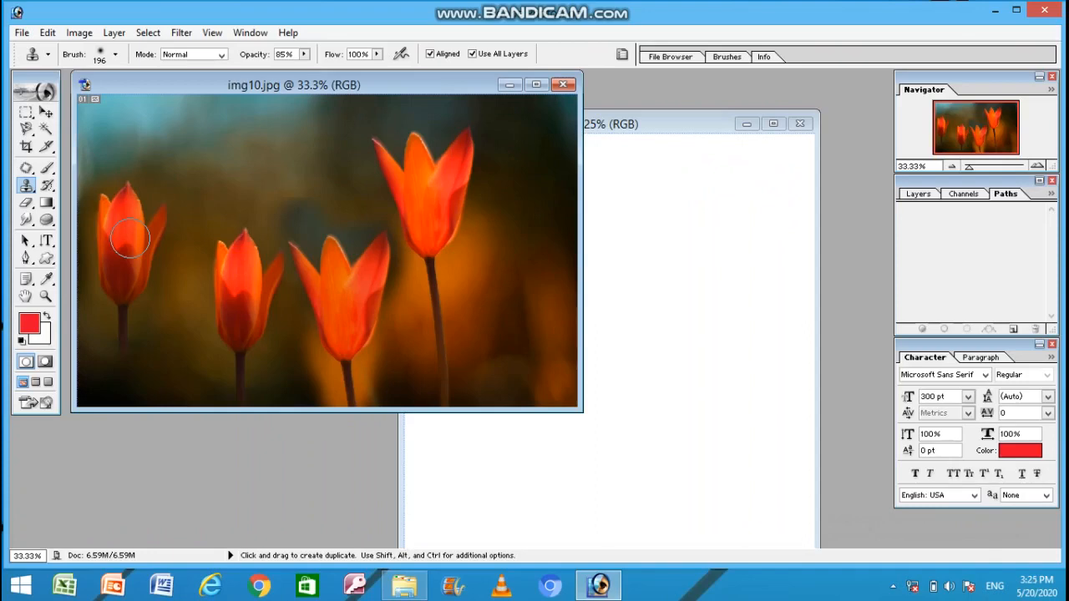
left_click(129, 237, "alt")
left_click(648, 226)
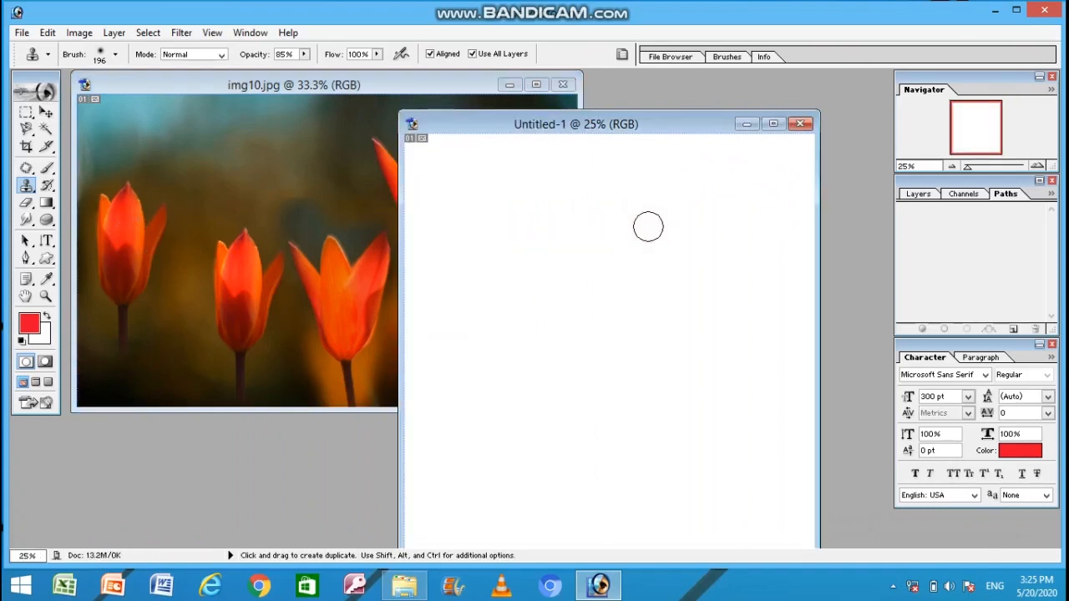
mouse_move(525, 241)
left_mouse_down()
mouse_move(528, 306)
mouse_move(496, 240)
mouse_move(491, 191)
mouse_move(515, 181)
mouse_move(521, 220)
mouse_move(533, 177)
mouse_move(545, 187)
mouse_move(533, 259)
mouse_move(564, 222)
mouse_move(547, 309)
mouse_move(528, 326)
mouse_move(497, 277)
mouse_move(498, 344)
mouse_move(559, 342)
mouse_move(523, 341)
mouse_move(505, 322)
mouse_move(552, 331)
mouse_move(555, 222)
mouse_move(562, 268)
mouse_move(560, 175)
mouse_move(496, 168)
mouse_move(515, 167)
mouse_move(567, 254)
mouse_move(567, 331)
mouse_move(564, 345)
mouse_move(495, 356)
mouse_move(589, 352)
left_mouse_up()
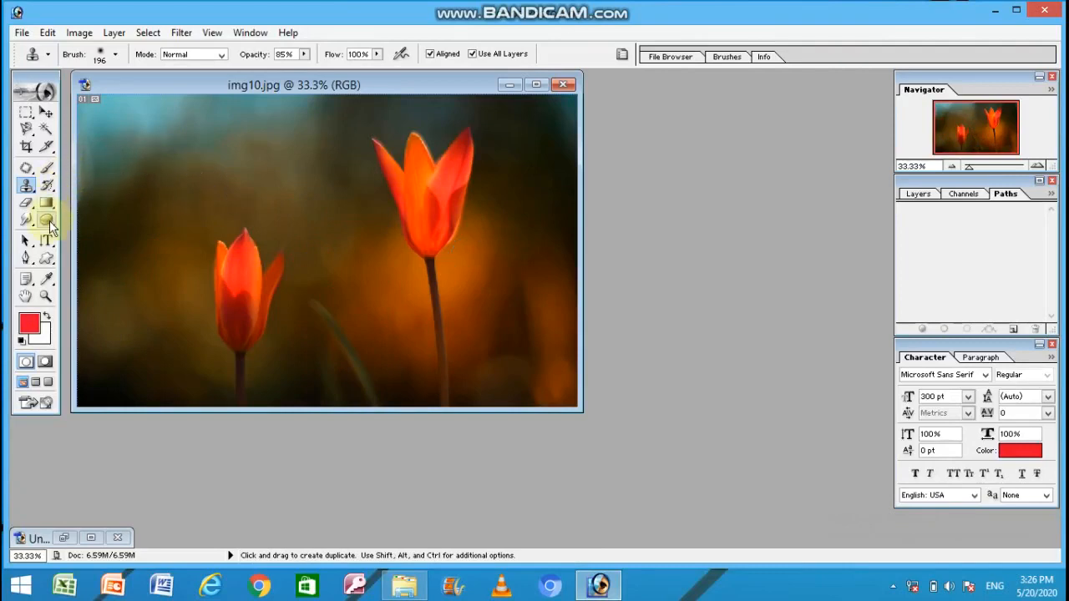
Switch to the Blur tool and blur across the petals of the smaller tulip in img10.jpg
left_click(32, 224)
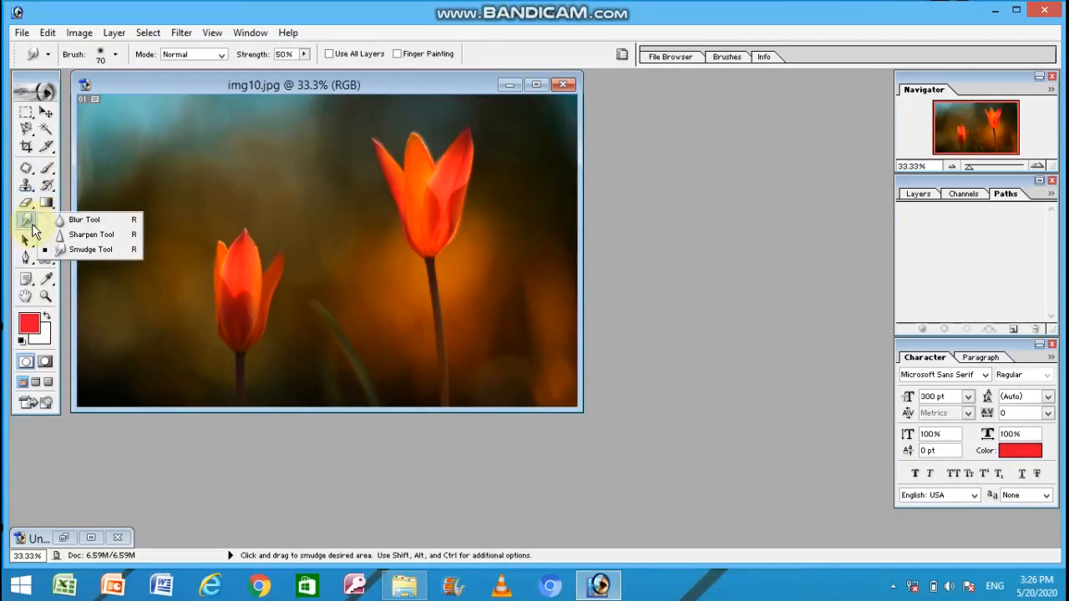
left_click(88, 222)
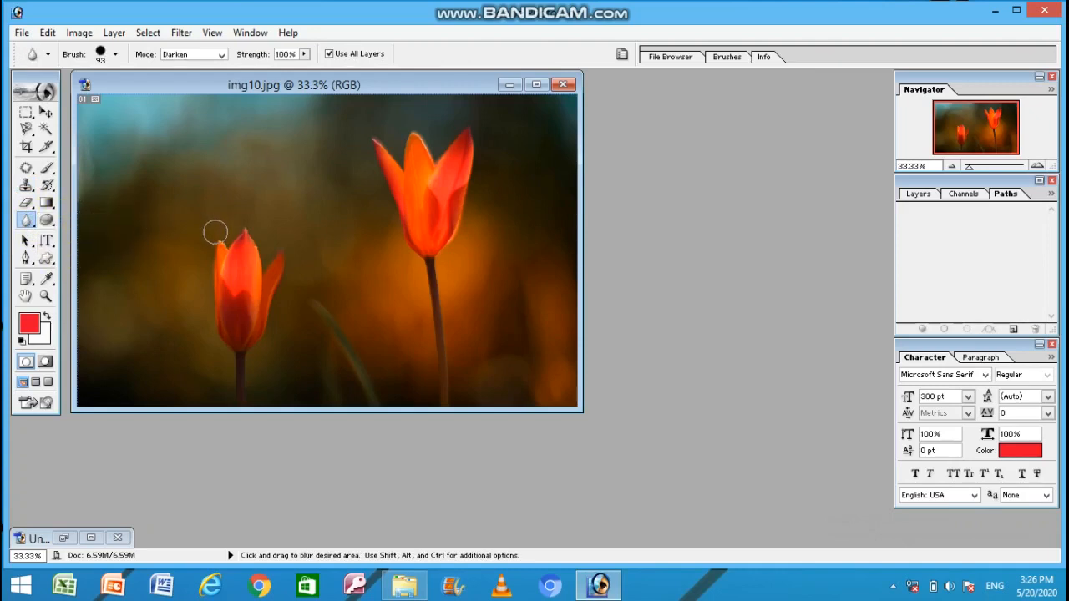
mouse_move(216, 284)
left_mouse_down()
mouse_move(215, 329)
mouse_move(245, 353)
mouse_move(270, 293)
left_mouse_up()
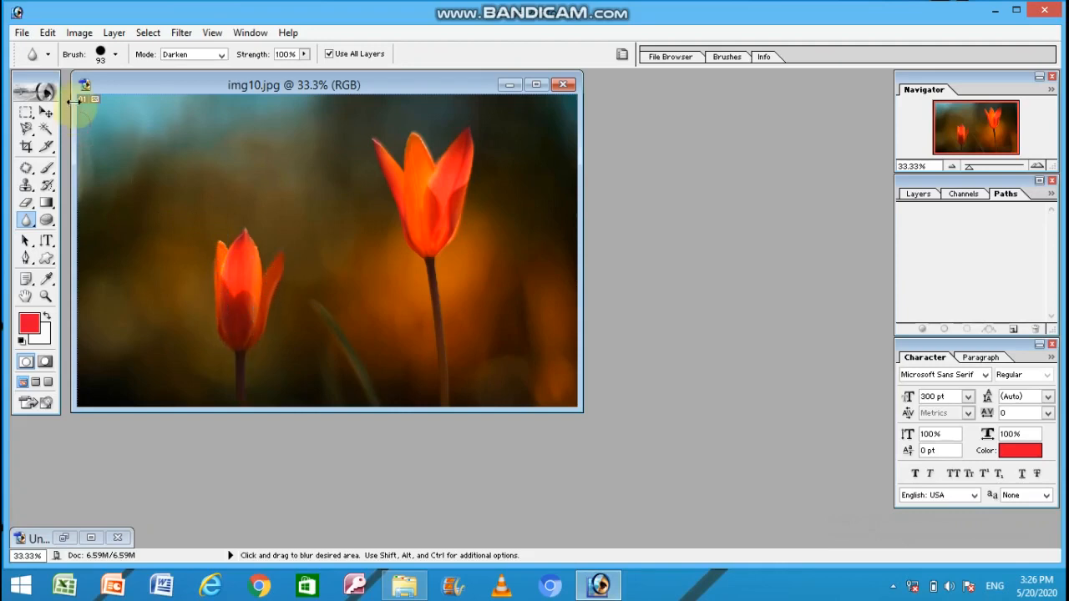
Magnify the smaller tulip to 66.67% and enlarge the img10.jpg window to show more of the photo
left_click(45, 295)
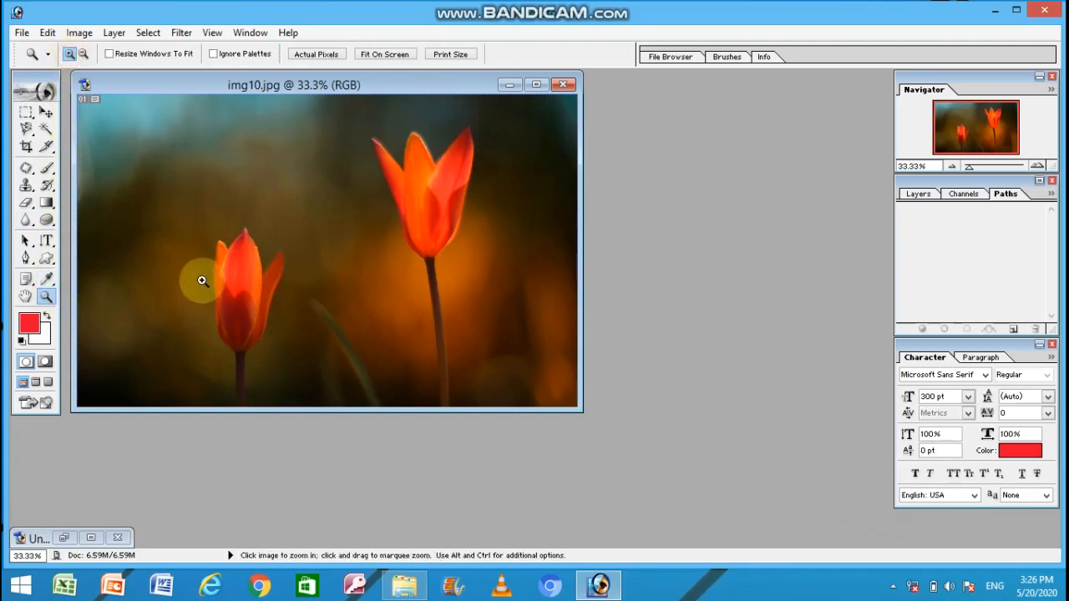
left_click(250, 305)
left_click(263, 321)
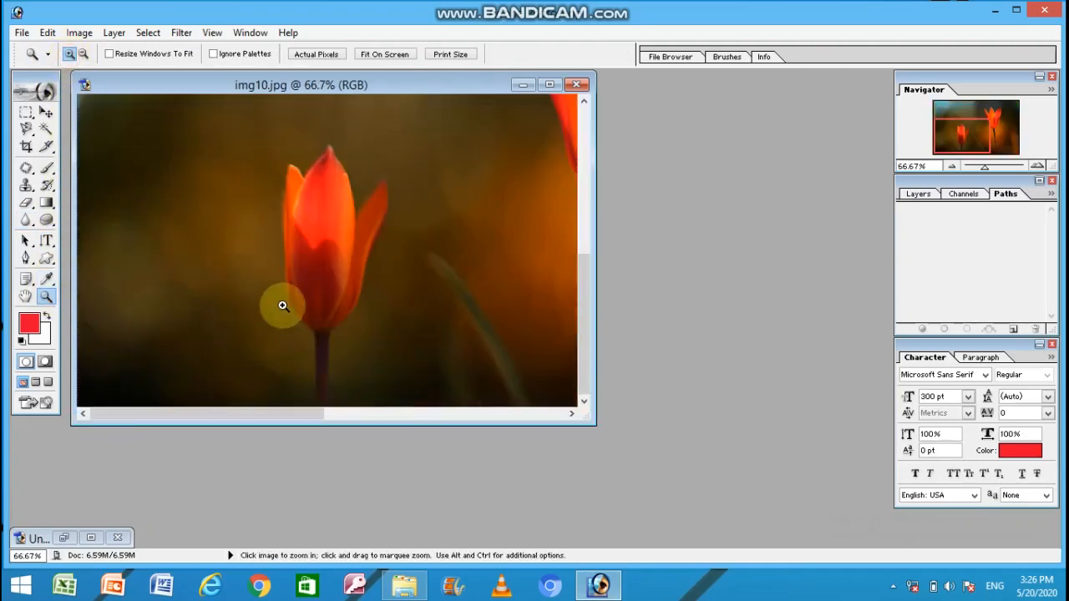
scroll(491, 281, "up", 3)
scroll(496, 271, "up", 1)
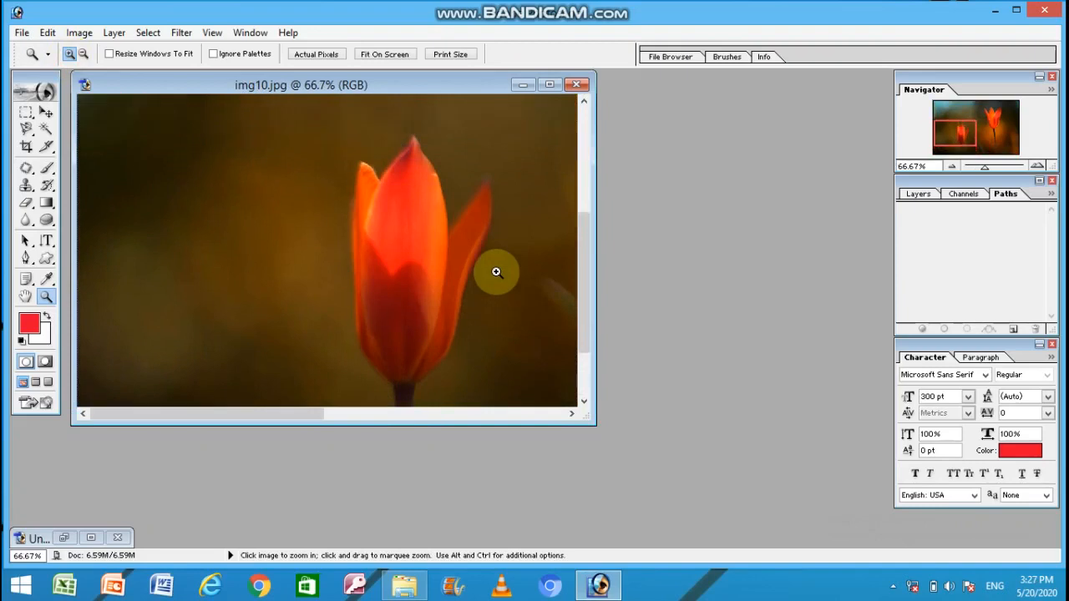
left_click_drag(595, 423, 810, 540)
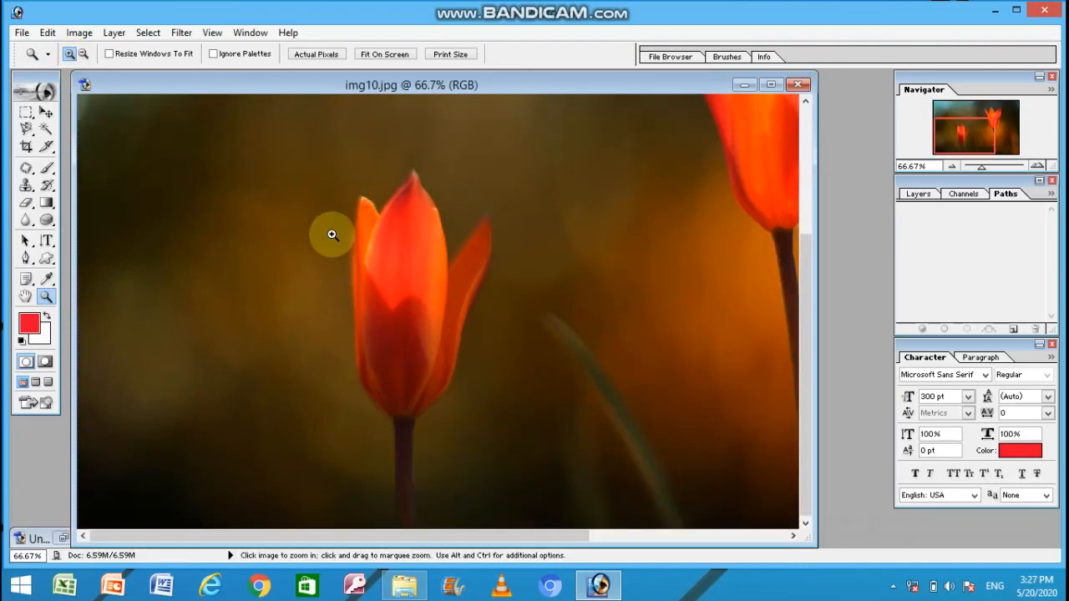
Return to the Blur tool and set its brush diameter to 54 px, keeping the Darken mode
left_click(31, 222)
left_click_drag(30, 222, 62, 220)
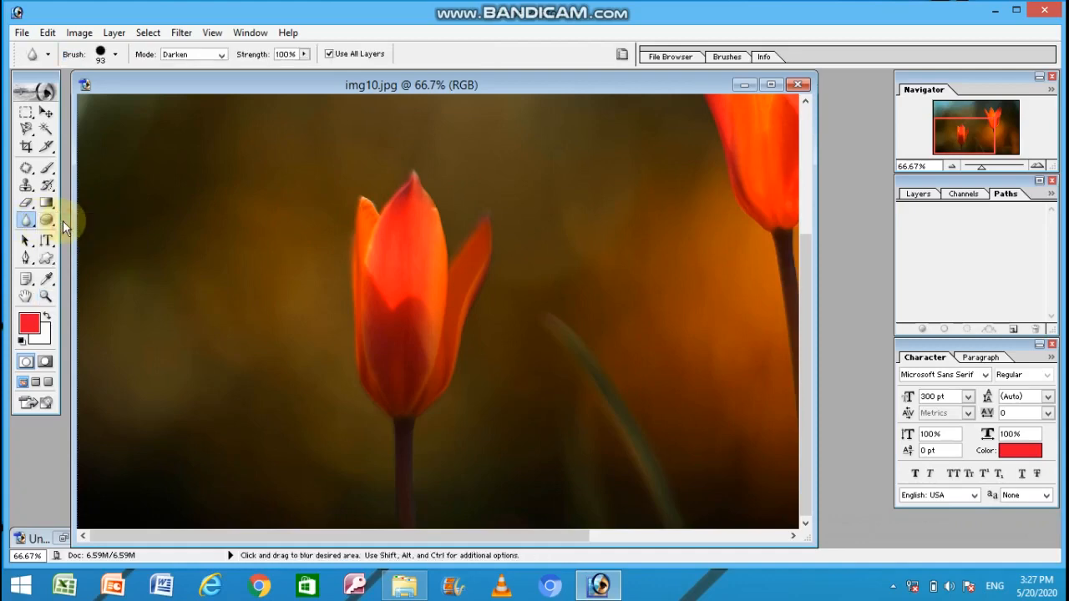
left_click(112, 59)
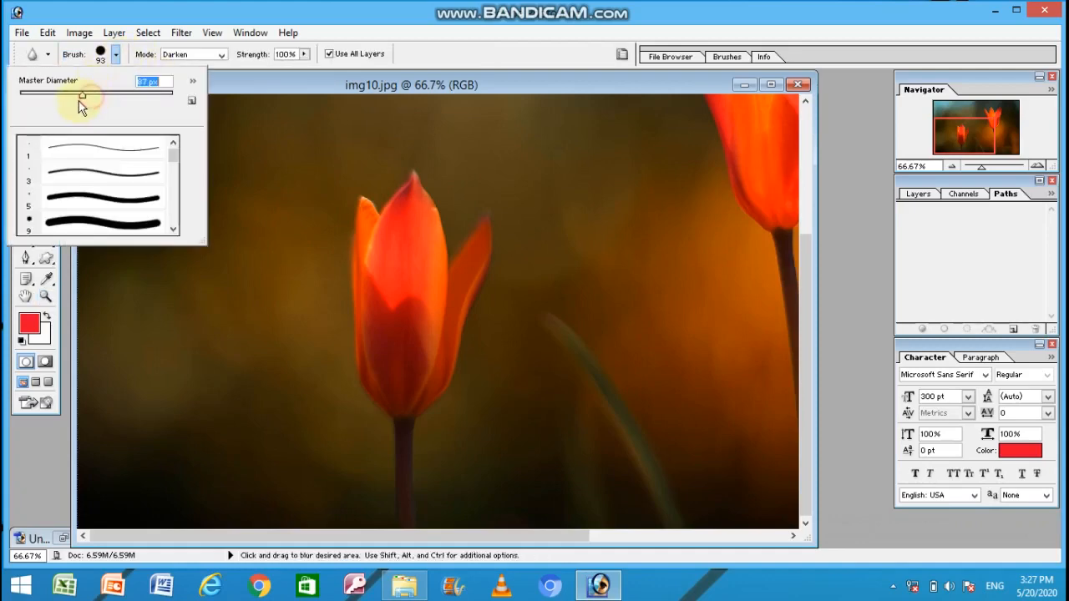
mouse_move(78, 101)
left_mouse_down()
mouse_move(45, 109)
mouse_move(70, 111)
mouse_move(61, 103)
left_mouse_up()
left_click(222, 56)
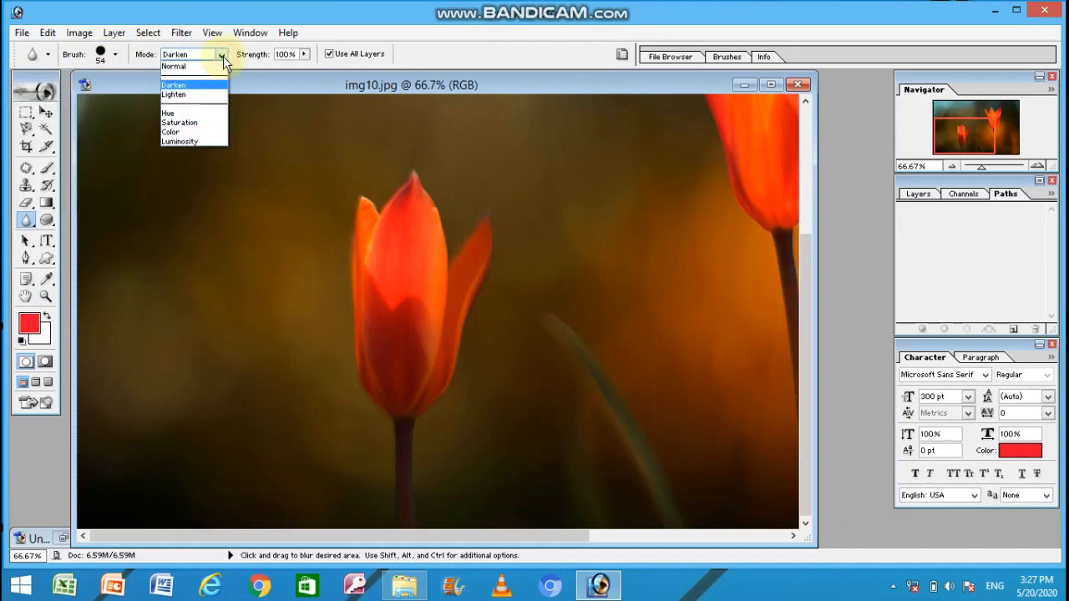
left_click(223, 56)
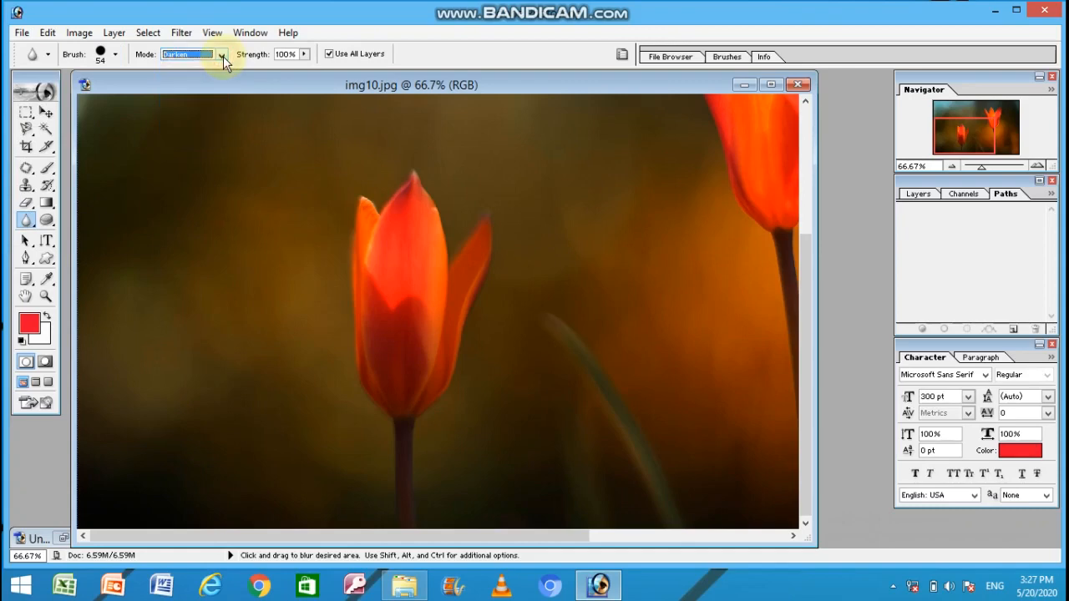
Blur the left petal of the smaller tulip at 45% strength, and blur it again at 86% strength
left_click(305, 54)
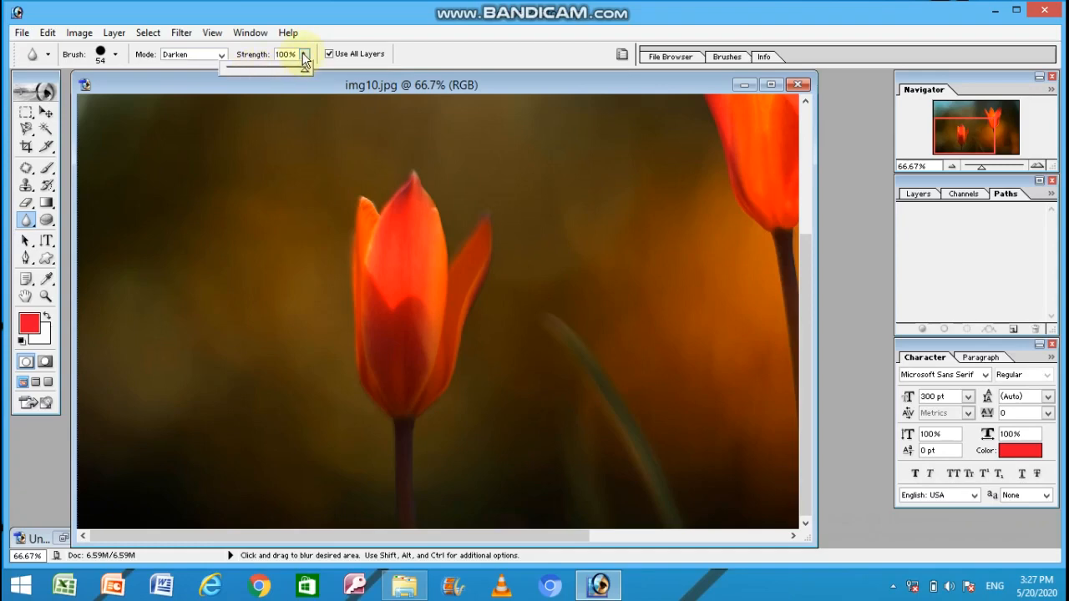
left_click(304, 56)
left_click(305, 56)
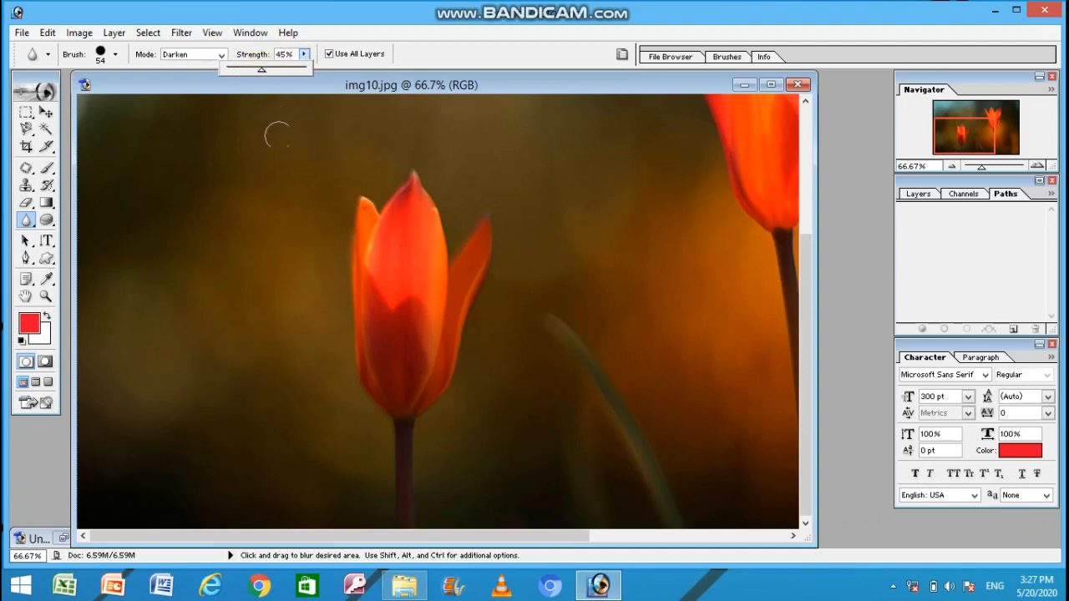
left_click(359, 195)
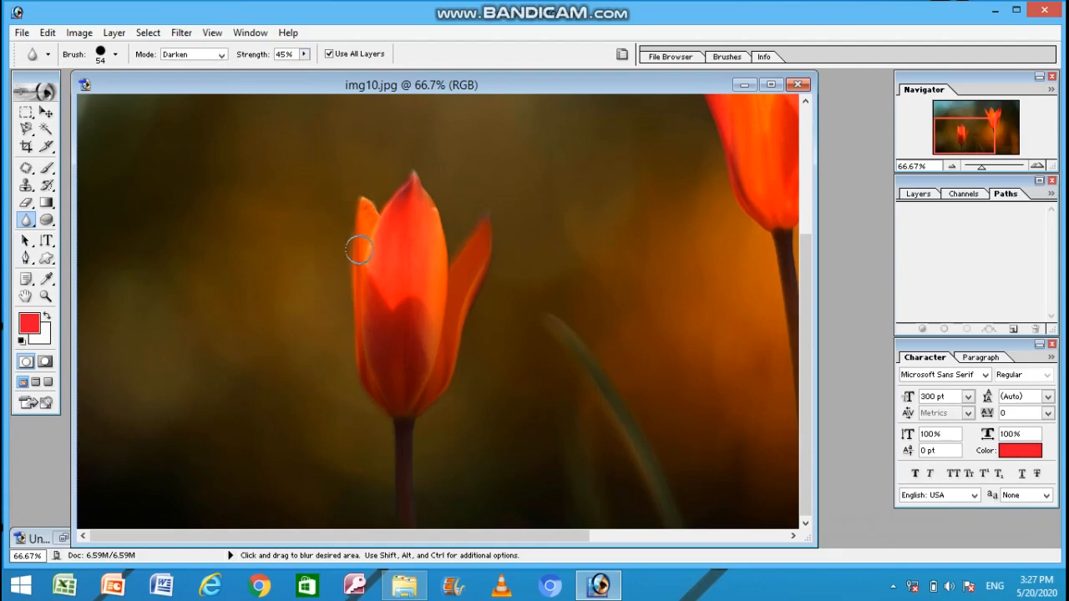
mouse_move(357, 248)
left_mouse_down()
mouse_move(353, 181)
mouse_move(353, 264)
left_mouse_up()
left_click_drag(303, 55, 337, 67)
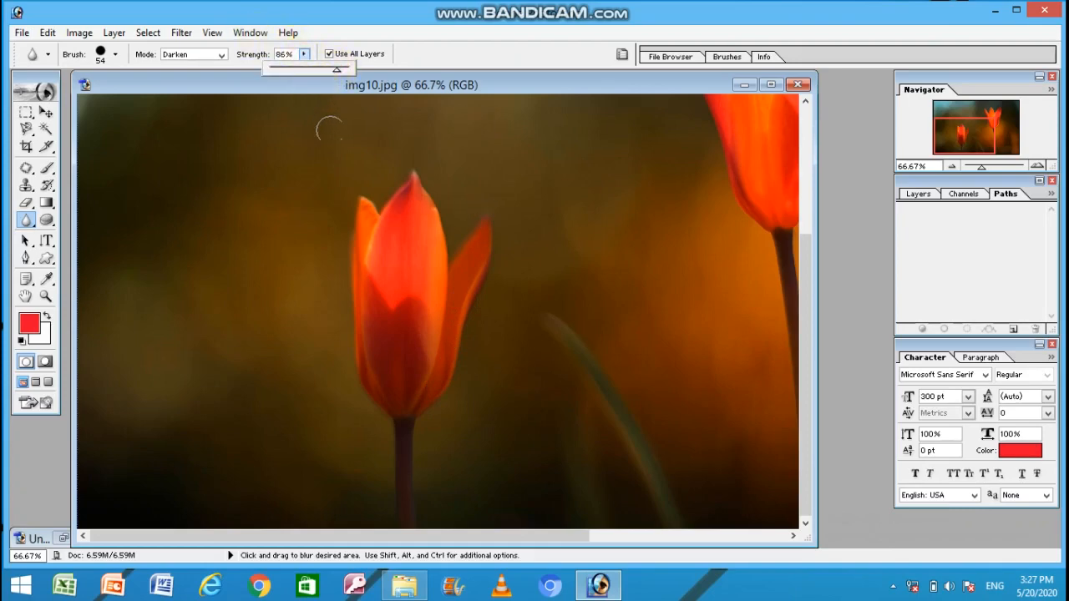
left_click(360, 203)
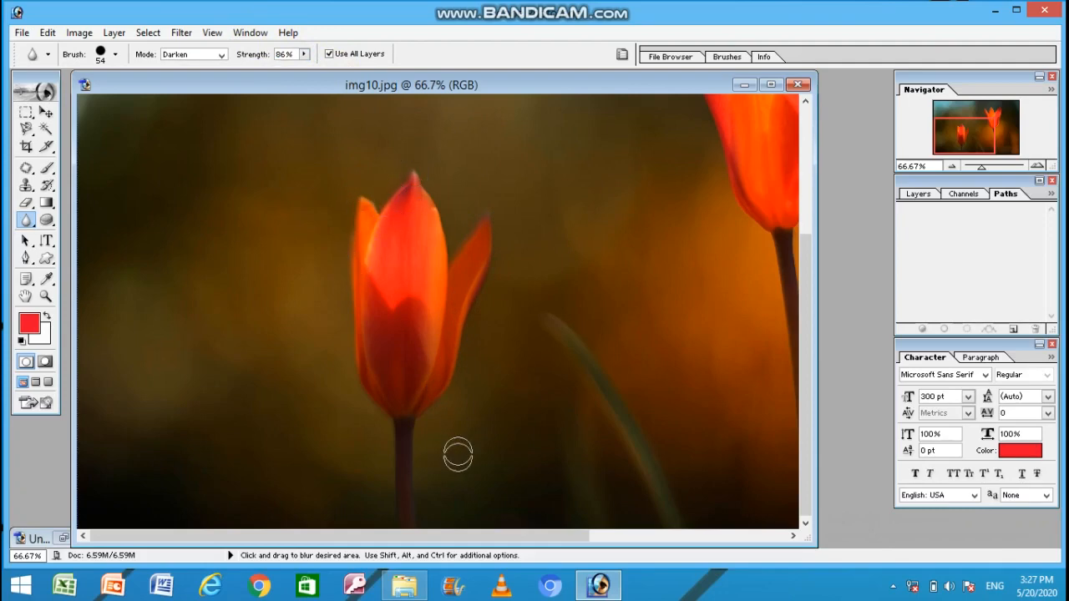
Blur the left, middle and right petals of the taller tulip, including their tips and edges
left_click_drag(413, 538, 573, 537)
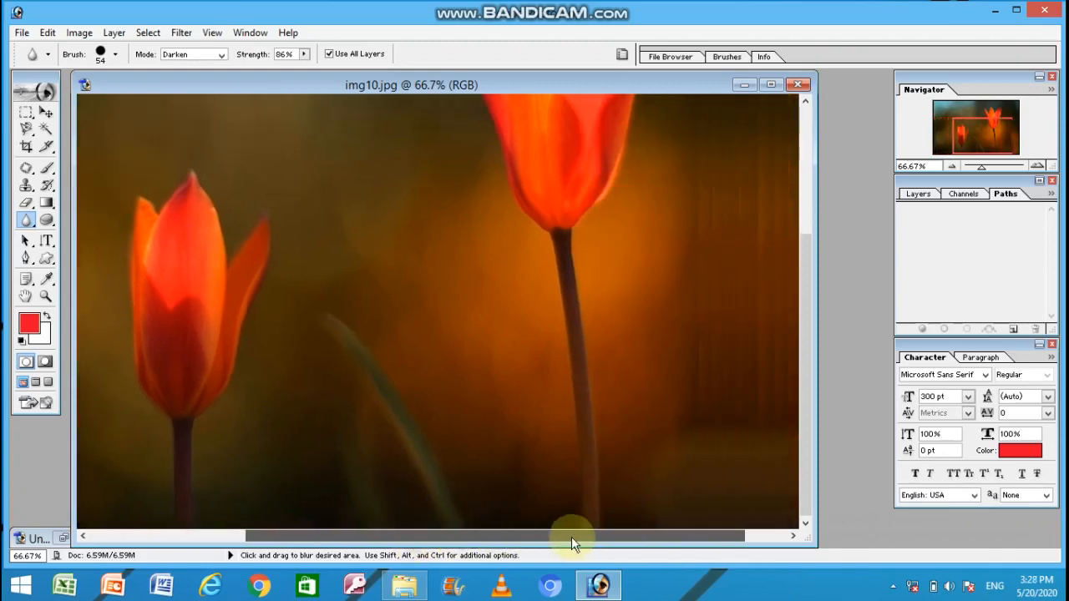
scroll(546, 279, "up", 3)
scroll(546, 280, "up", 3)
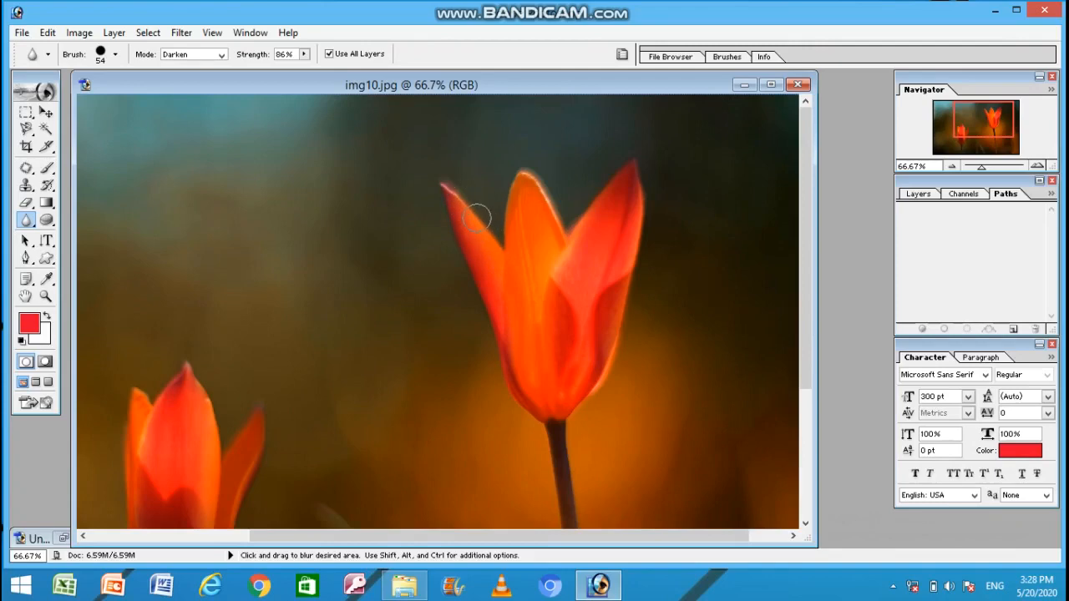
mouse_move(476, 218)
left_mouse_down()
mouse_move(443, 178)
mouse_move(458, 248)
mouse_move(484, 234)
left_mouse_up()
mouse_move(513, 185)
left_mouse_down()
mouse_move(513, 171)
mouse_move(534, 180)
left_mouse_up()
mouse_move(583, 225)
left_mouse_down()
mouse_move(613, 172)
mouse_move(633, 176)
mouse_move(637, 214)
mouse_move(638, 194)
left_mouse_up()
mouse_move(609, 285)
left_mouse_down()
mouse_move(589, 385)
mouse_move(593, 352)
mouse_move(572, 351)
mouse_move(555, 412)
mouse_move(528, 407)
mouse_move(512, 390)
mouse_move(503, 325)
mouse_move(469, 269)
mouse_move(455, 213)
mouse_move(467, 257)
mouse_move(447, 216)
left_mouse_up()
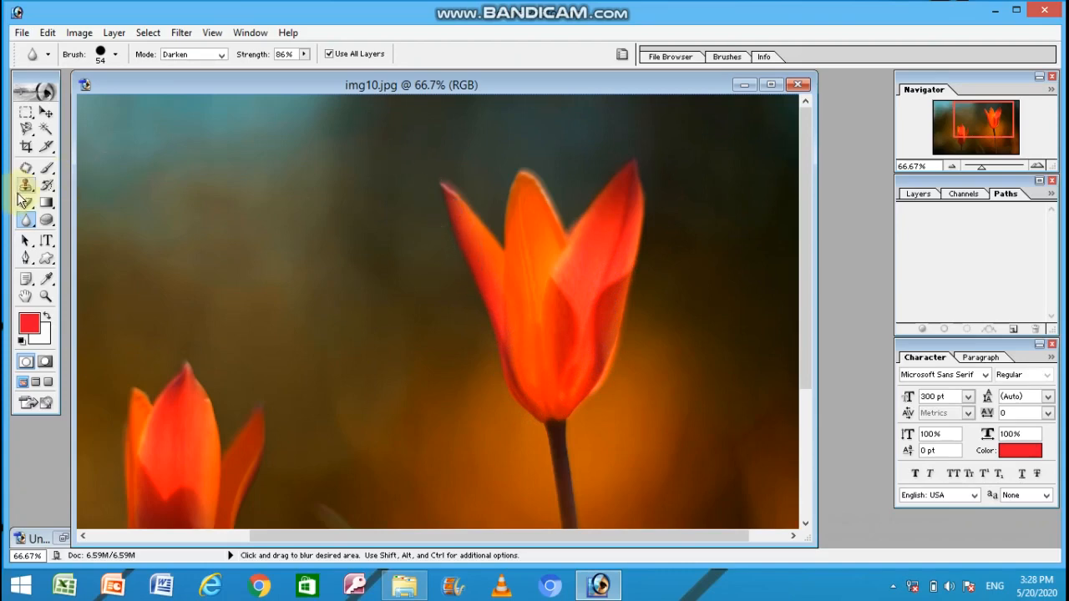
Sharpen the taller tulip's left and middle petals with the 135 px Sharpen tool at 82% strength
left_click_drag(37, 224, 60, 233)
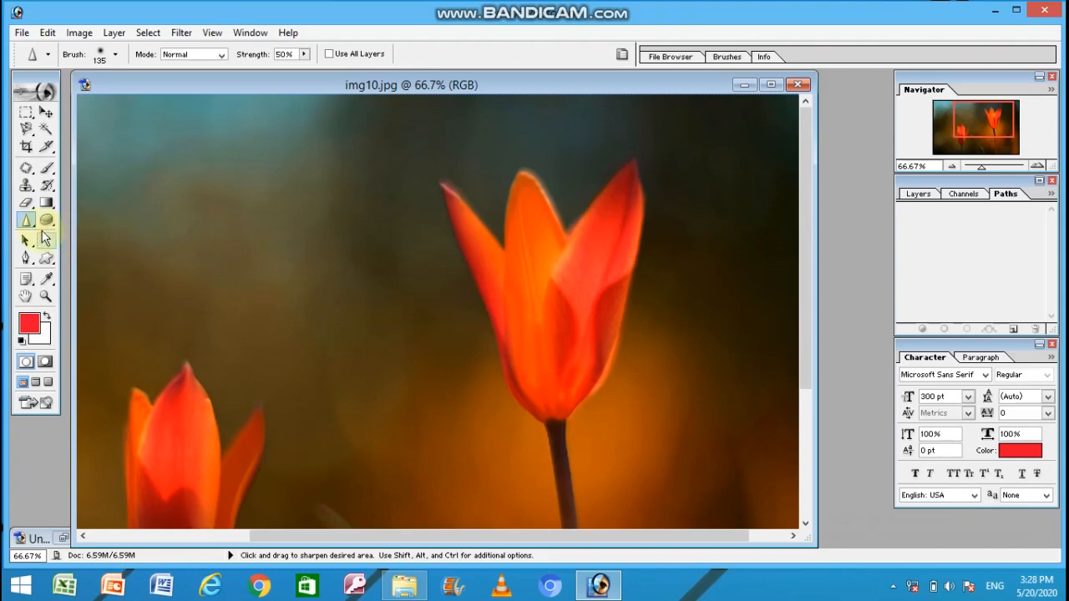
left_click_drag(34, 229, 59, 240)
left_click(107, 50)
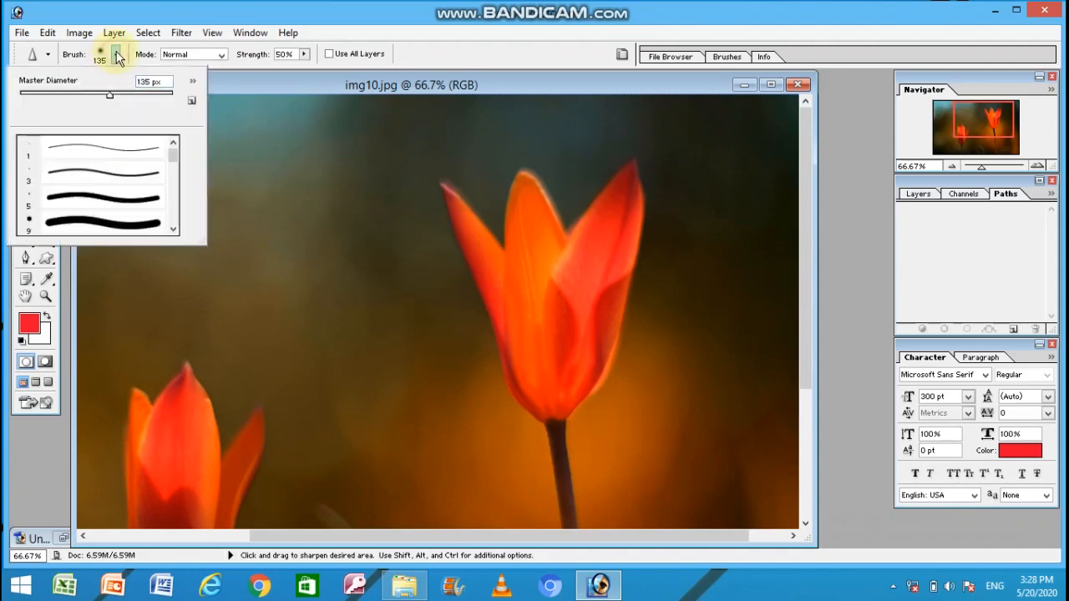
left_click(110, 50)
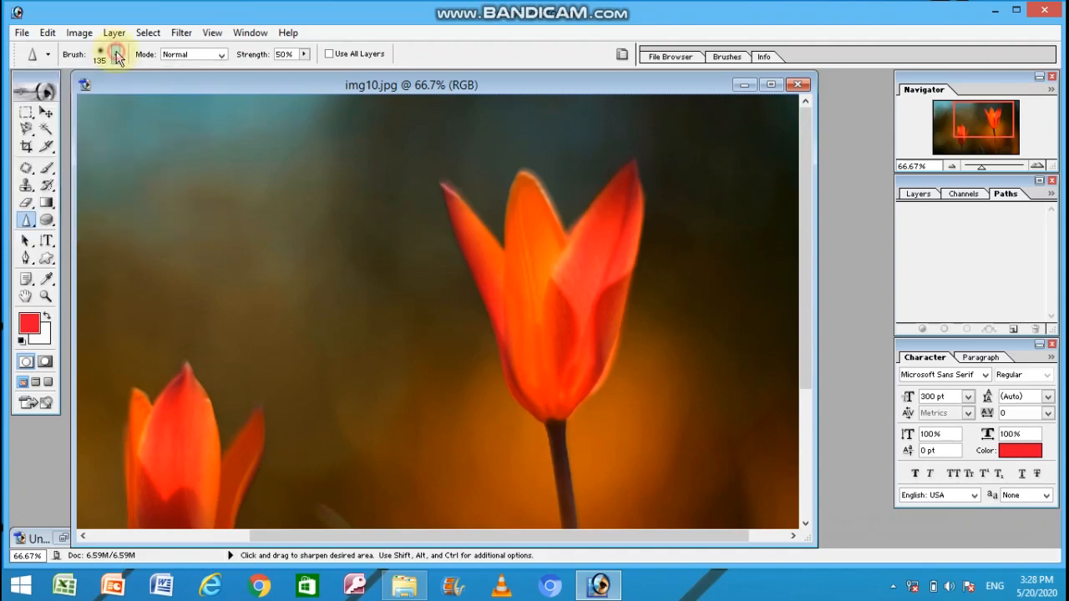
left_click(305, 54)
left_click_drag(307, 73, 325, 72)
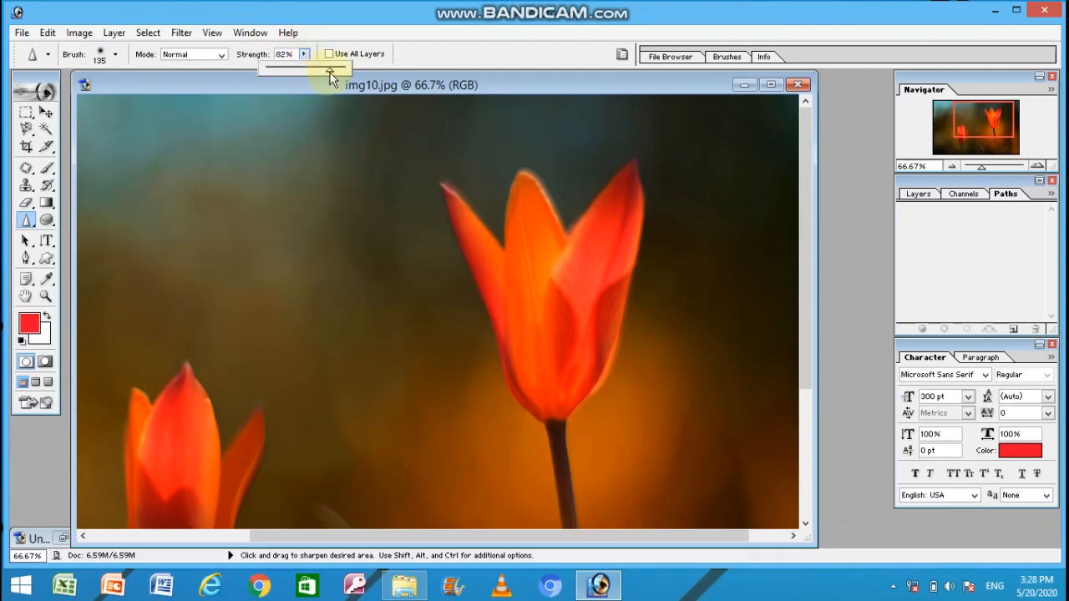
left_click(453, 207)
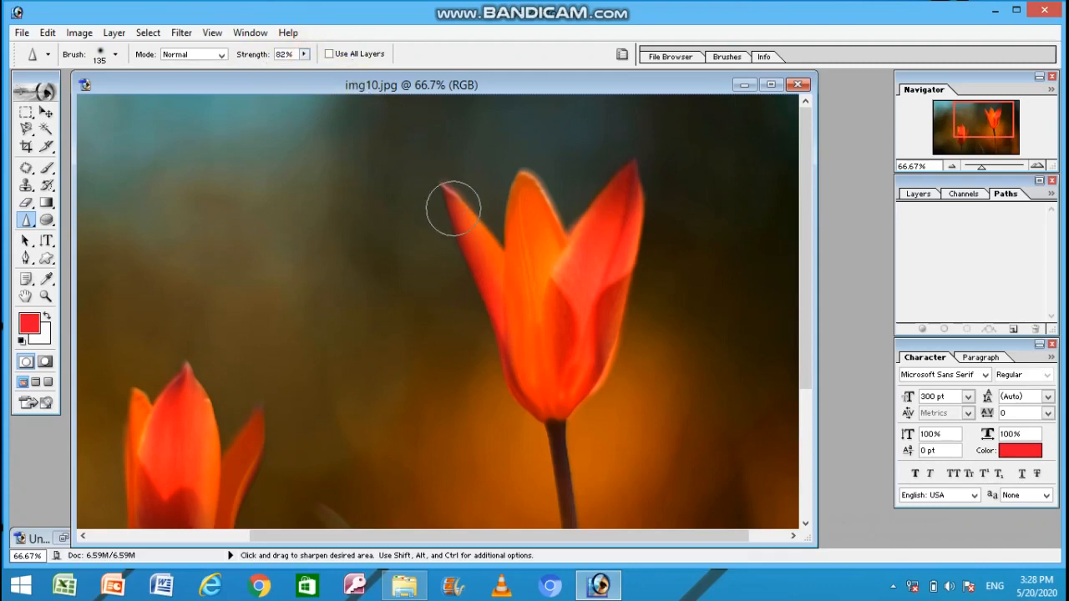
mouse_move(454, 208)
left_mouse_down()
mouse_move(451, 195)
mouse_move(501, 254)
mouse_move(501, 210)
mouse_move(507, 240)
mouse_move(527, 155)
mouse_move(561, 185)
mouse_move(549, 184)
mouse_move(567, 236)
left_mouse_up()
Set the Sharpen strength to 97% and sharpen the taller tulip's left, middle and right petals again
left_click(304, 55)
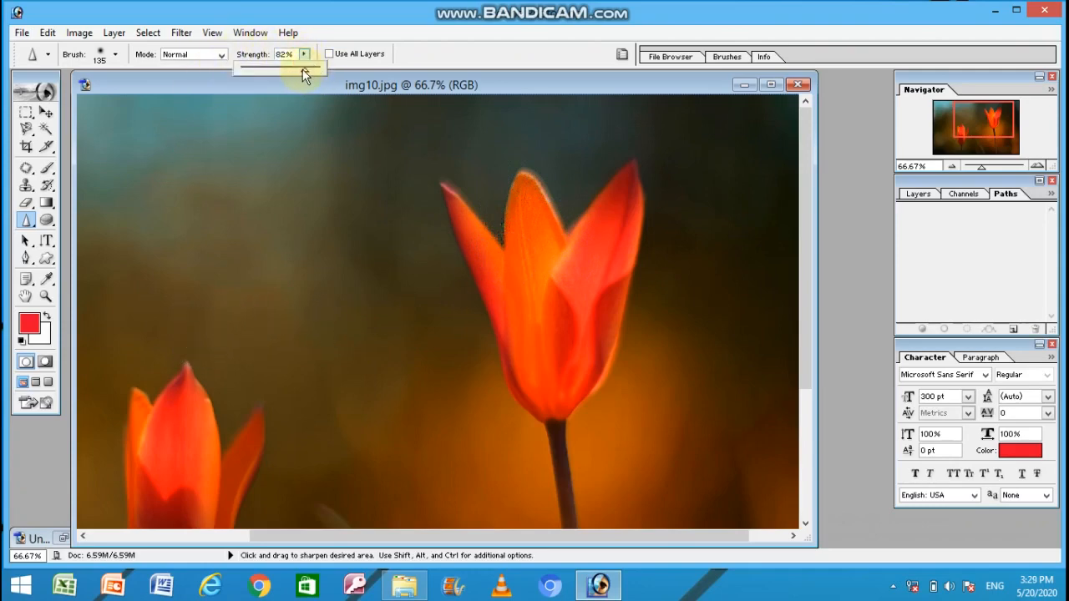
left_click_drag(304, 75, 317, 72)
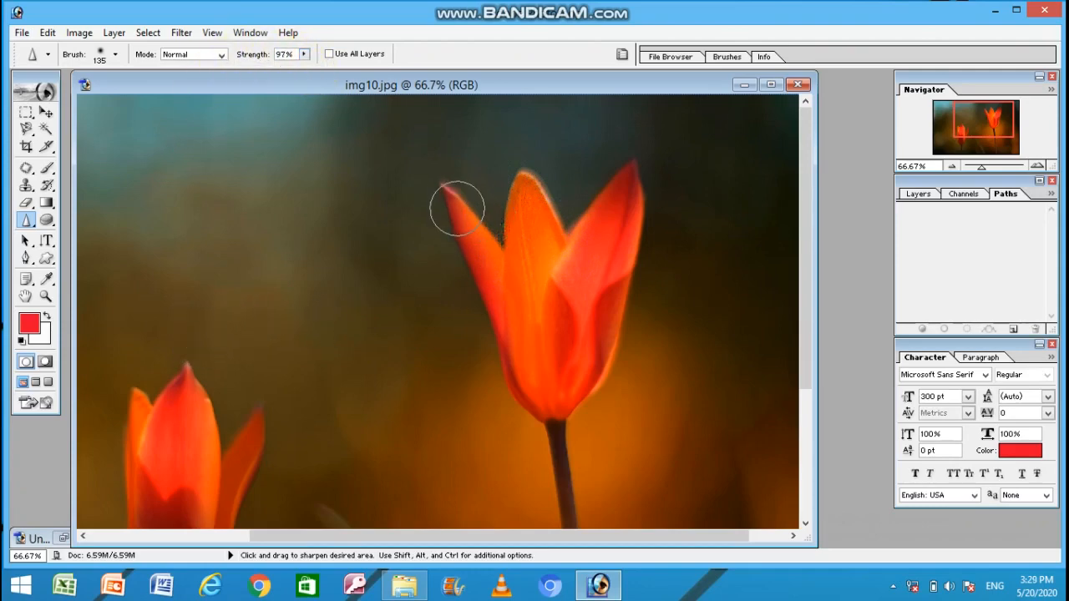
mouse_move(456, 208)
left_mouse_down()
mouse_move(453, 243)
mouse_move(506, 377)
mouse_move(494, 323)
mouse_move(501, 339)
mouse_move(519, 284)
mouse_move(560, 288)
mouse_move(579, 351)
mouse_move(572, 330)
mouse_move(568, 363)
mouse_move(561, 302)
mouse_move(564, 380)
mouse_move(616, 358)
mouse_move(621, 184)
left_mouse_up()
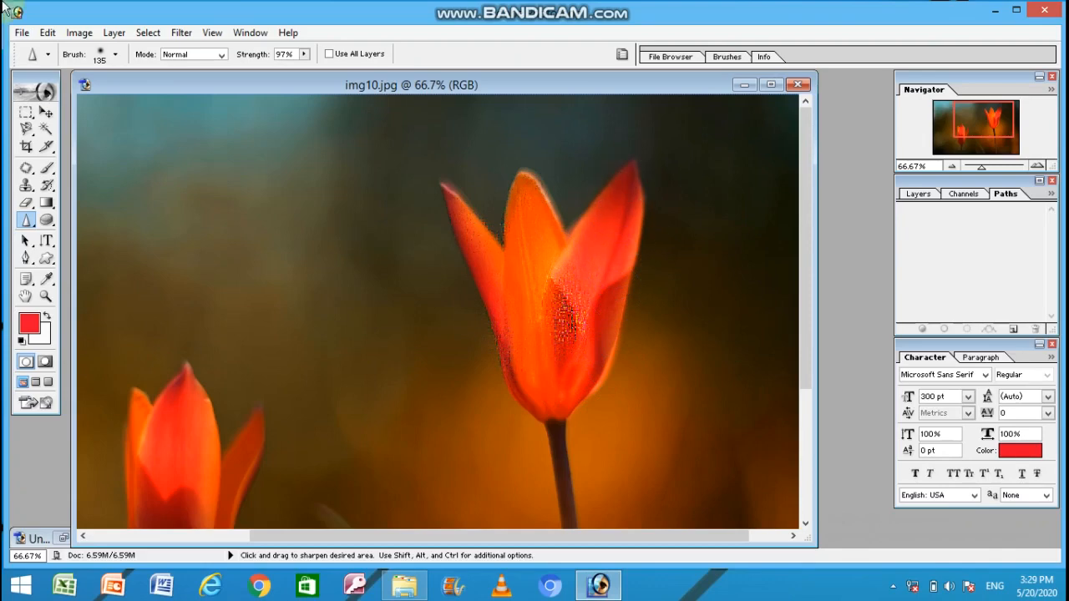
Zoom img10.jpg out to 25% to show the whole photo
left_click(46, 297)
left_click(83, 54)
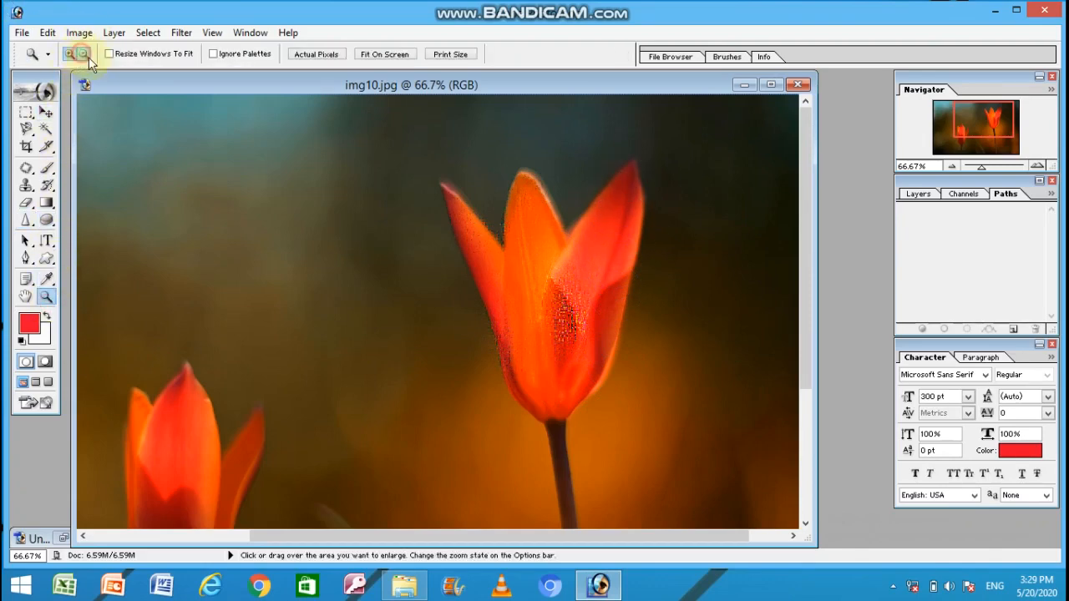
left_click(310, 296)
left_click(310, 297)
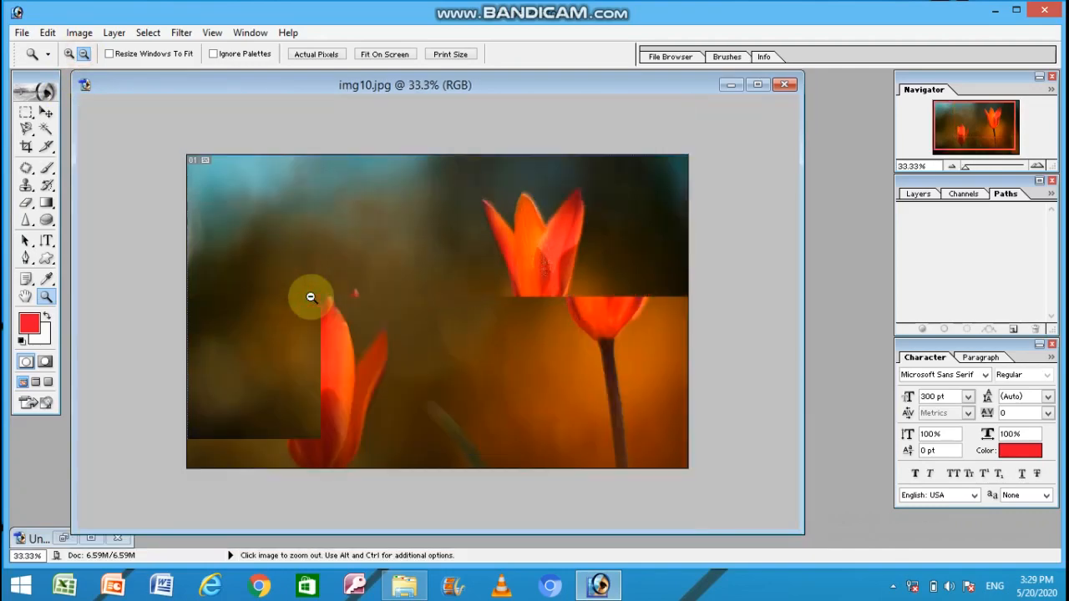
left_click(310, 295)
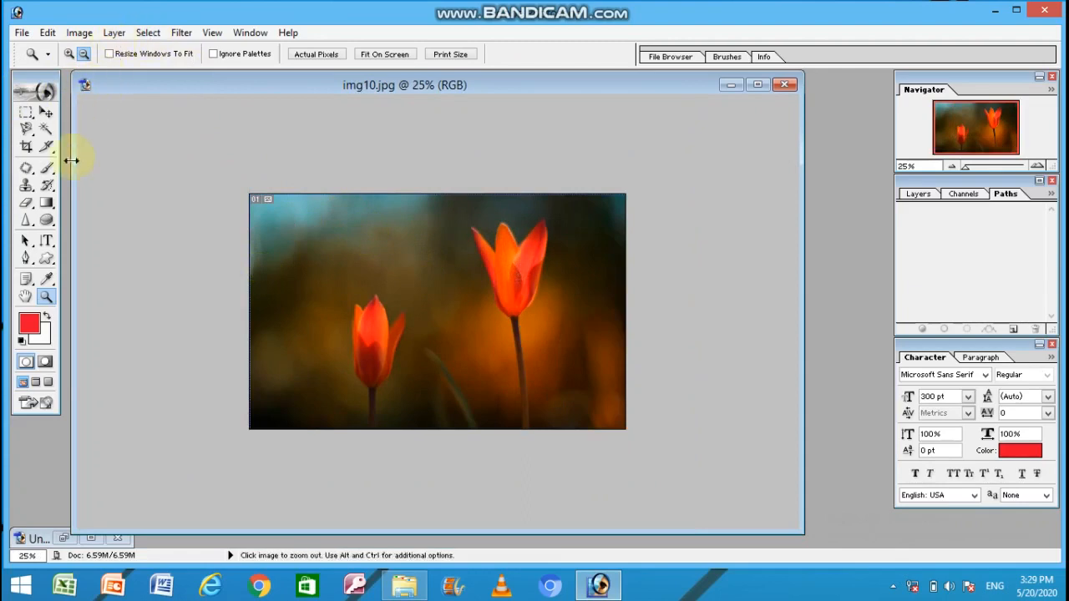
Smudge the tip of the smaller tulip outward and upward with the Smudge tool at 50% strength
left_click(26, 220)
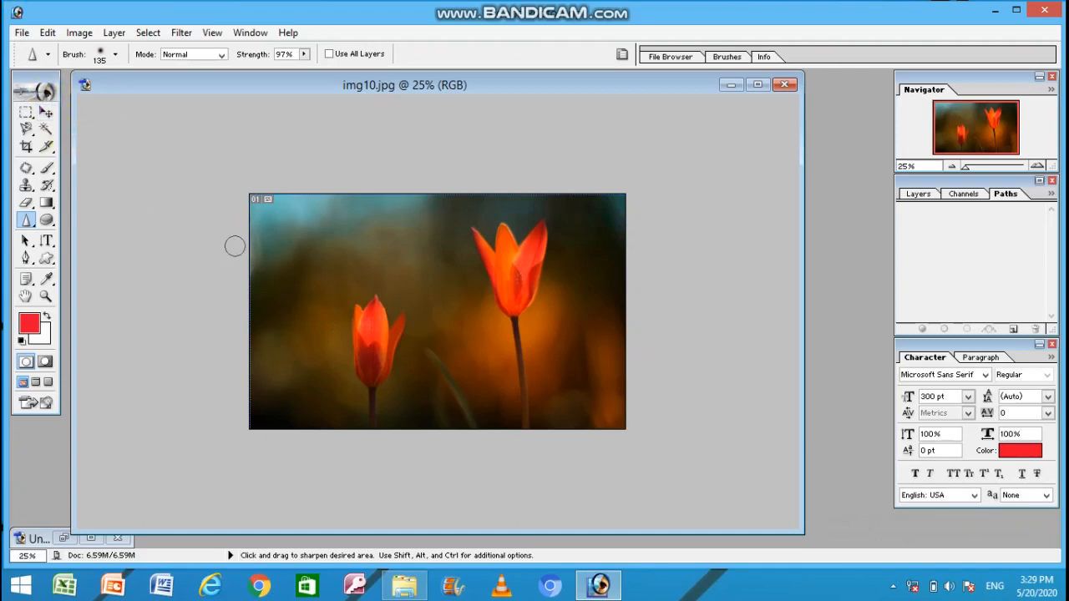
left_click_drag(31, 227, 61, 252)
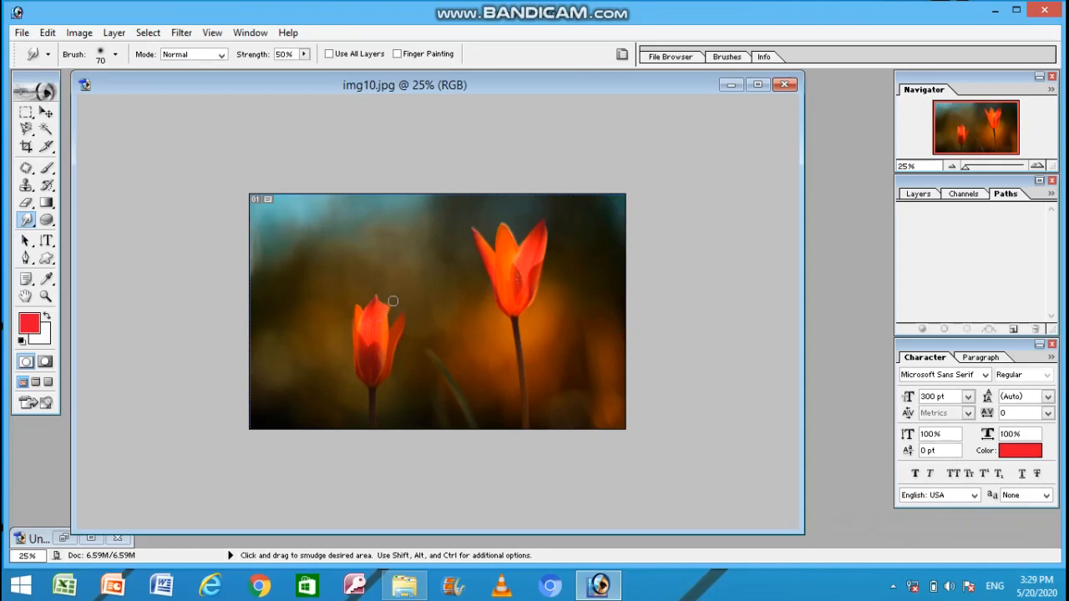
left_click_drag(377, 303, 387, 267)
left_click_drag(374, 286, 373, 268)
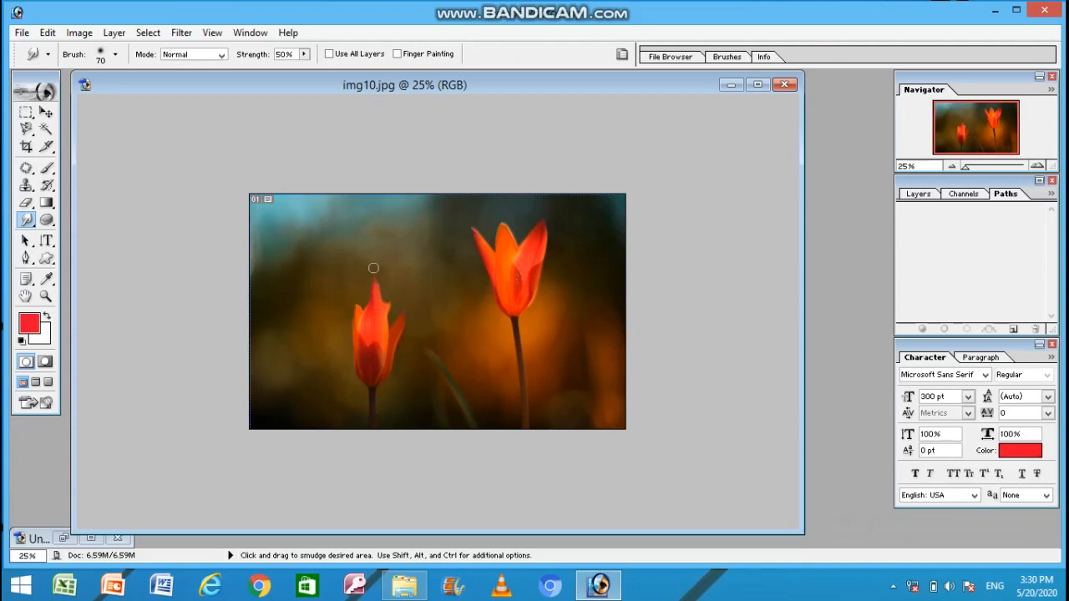
Set the Smudge strength to 85% and pull the taller tulip's left and middle petals outward into the background
left_click(304, 55)
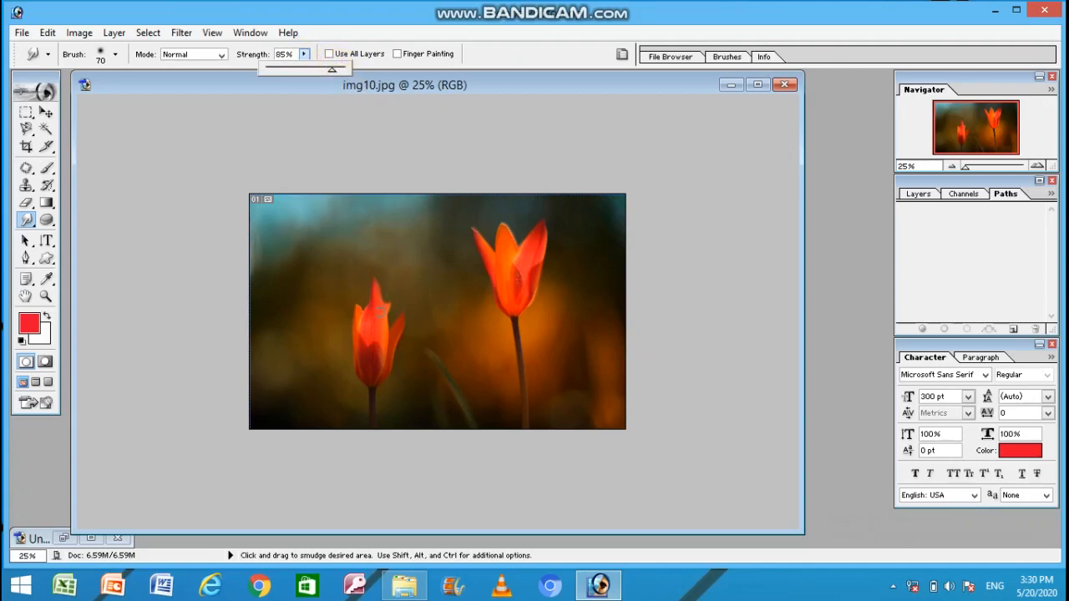
mouse_move(496, 264)
left_mouse_down()
mouse_move(454, 256)
mouse_move(440, 258)
mouse_move(466, 265)
mouse_move(415, 278)
left_mouse_up()
mouse_move(487, 273)
left_mouse_down()
mouse_move(438, 293)
mouse_move(512, 277)
mouse_move(444, 300)
left_mouse_up()
mouse_move(460, 246)
left_mouse_down()
mouse_move(497, 247)
mouse_move(492, 203)
mouse_move(511, 232)
mouse_move(513, 207)
mouse_move(531, 241)
mouse_move(526, 207)
left_mouse_up()
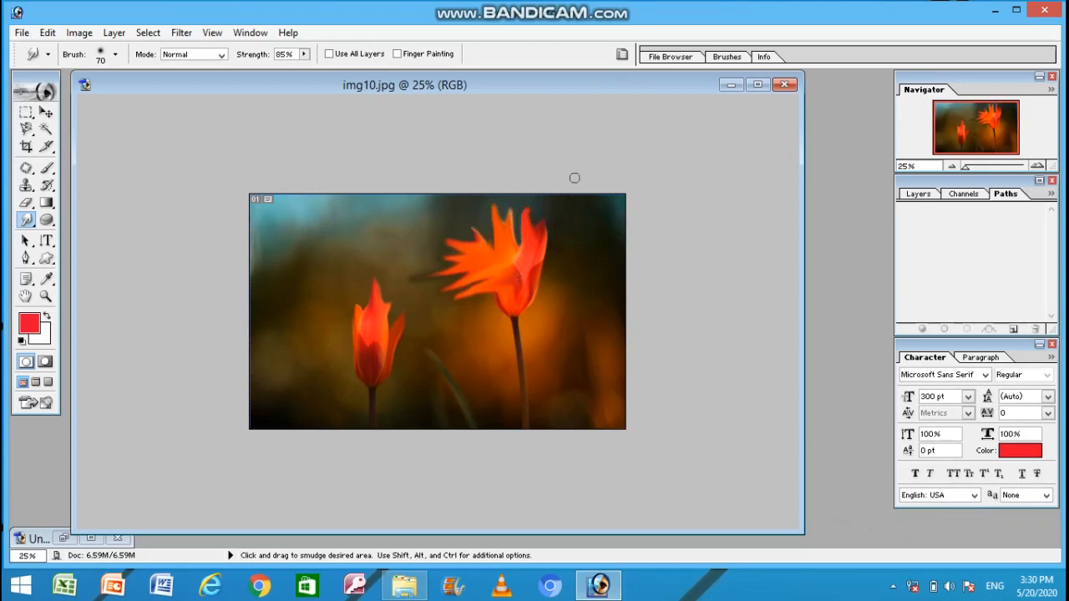
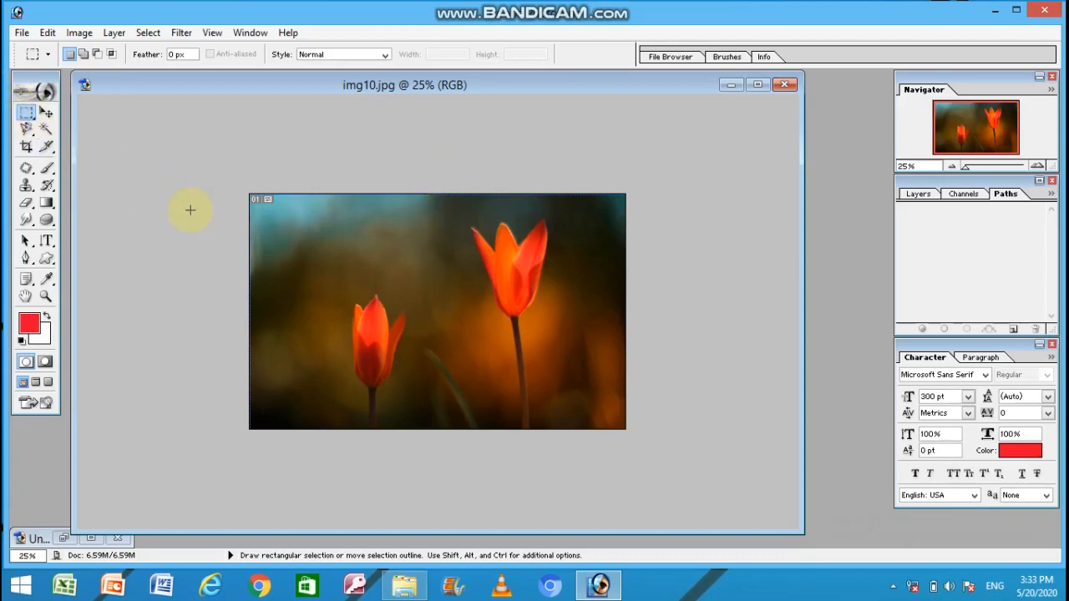
Select a rectangle around the smaller tulip and apply Hue/Saturation with hue -17, saturation +16 and lightness -14, then deselect
left_click_drag(333, 285, 416, 411)
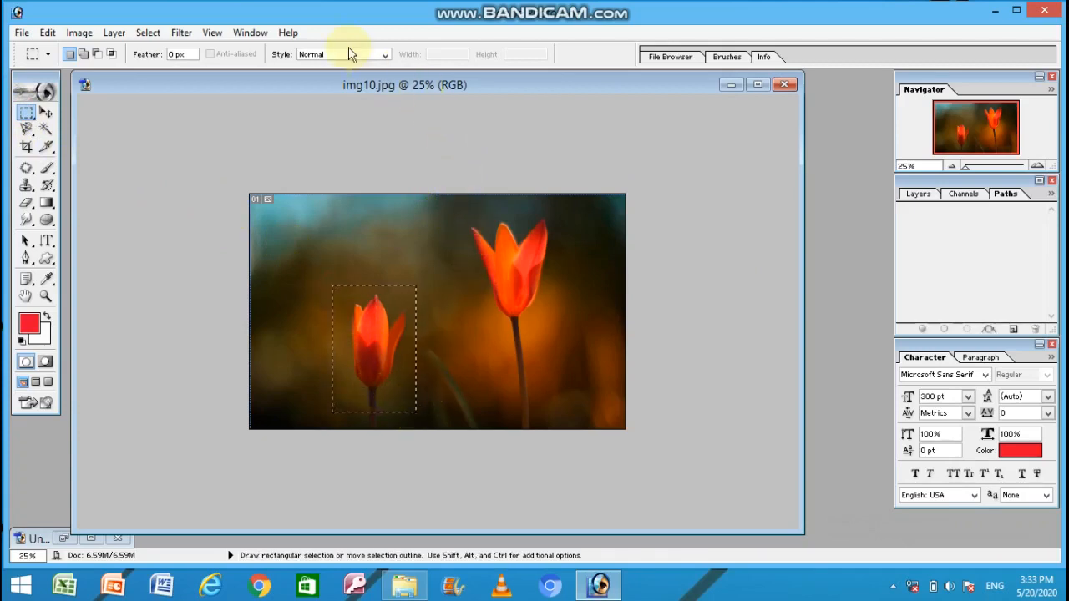
left_click(78, 33)
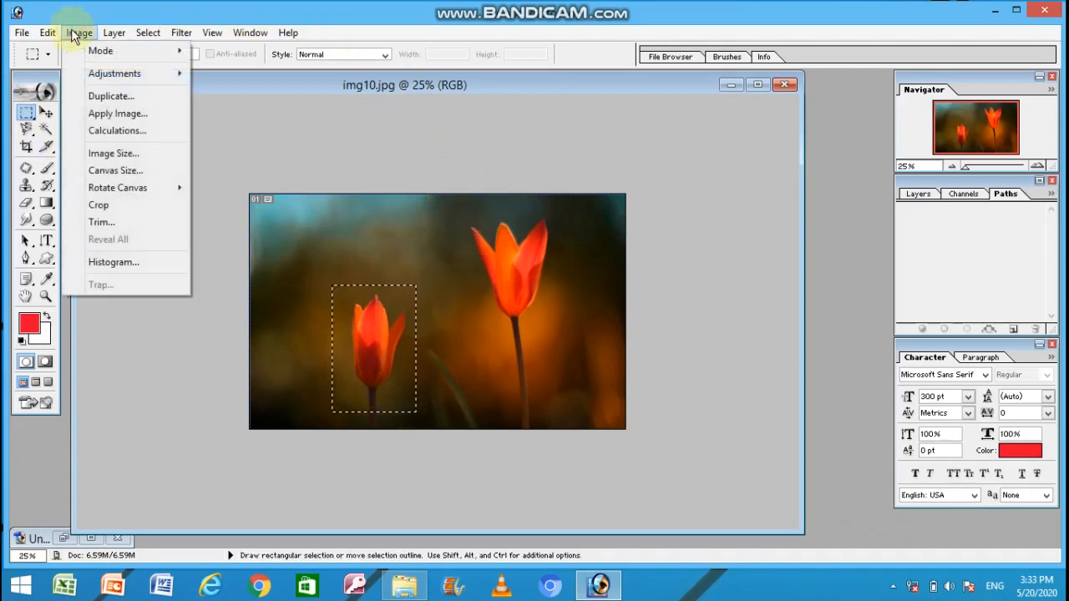
mouse_move(84, 77)
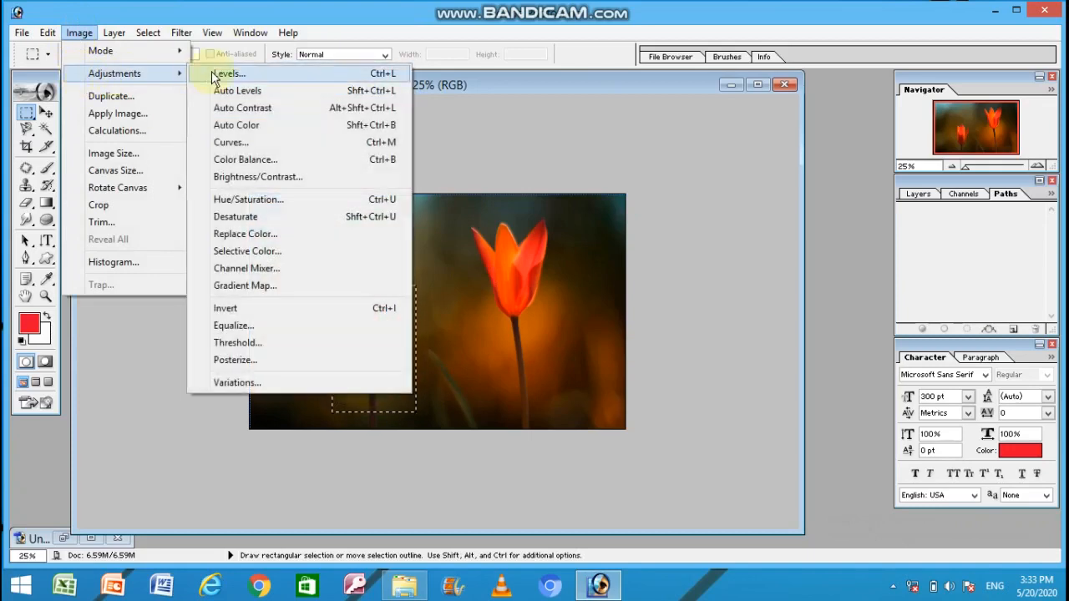
left_click(259, 202)
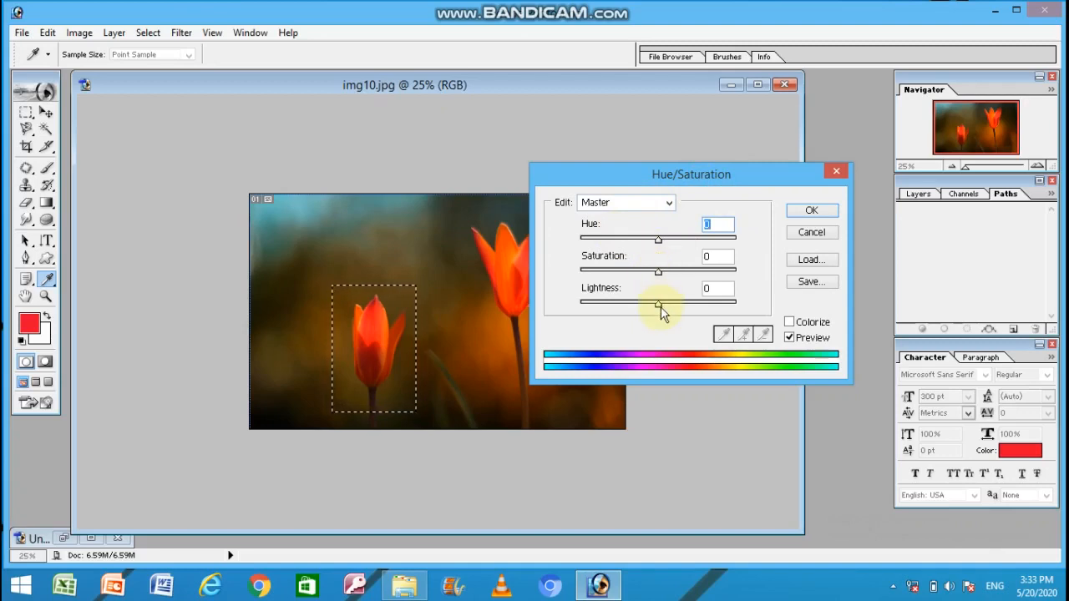
left_click_drag(657, 241, 681, 241)
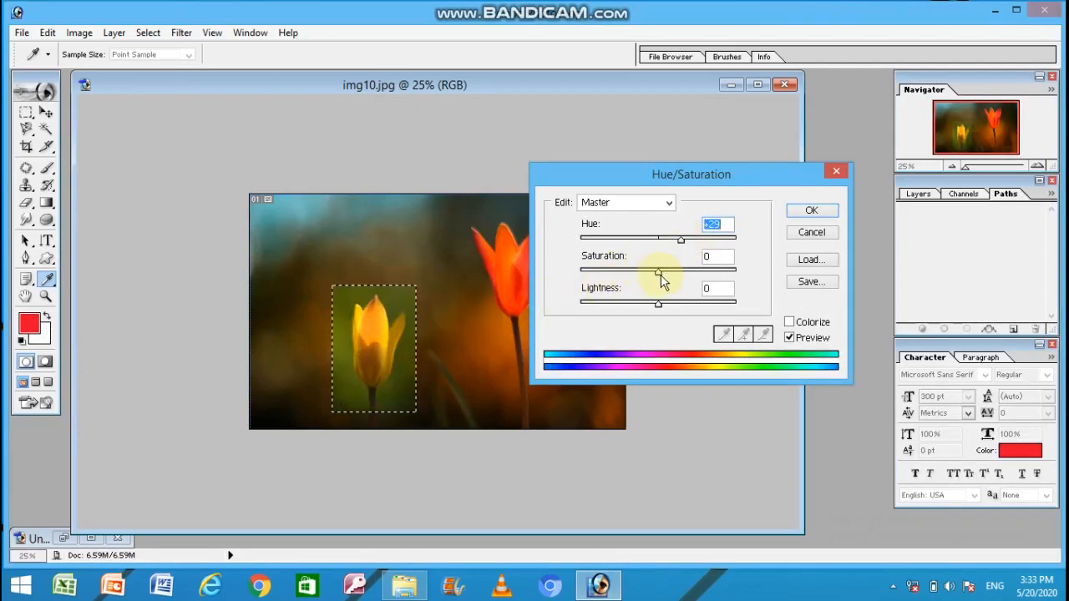
left_click_drag(659, 276, 647, 305)
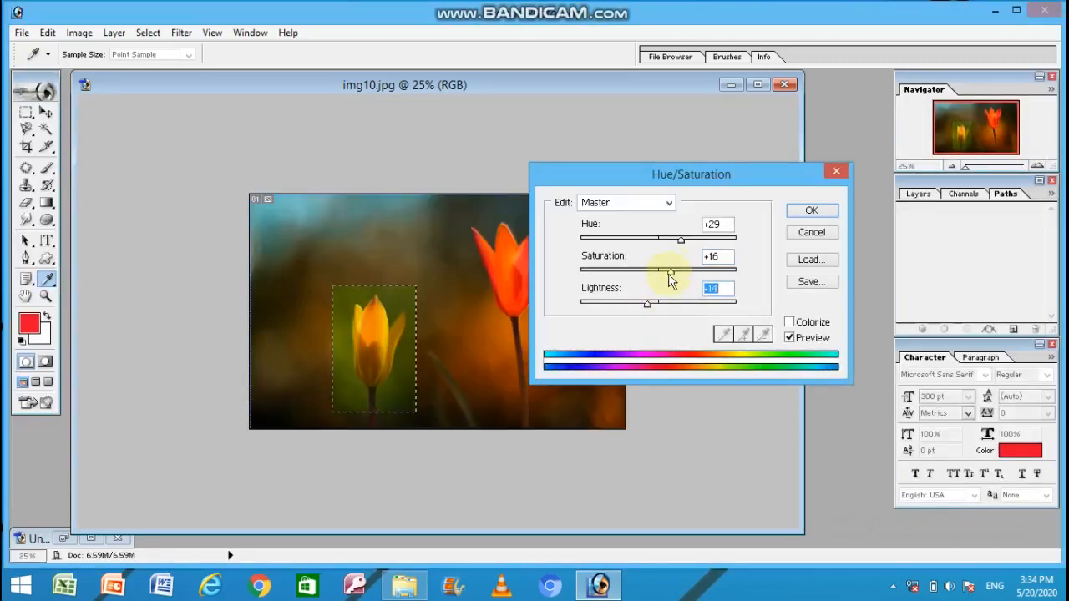
left_click_drag(686, 239, 644, 246)
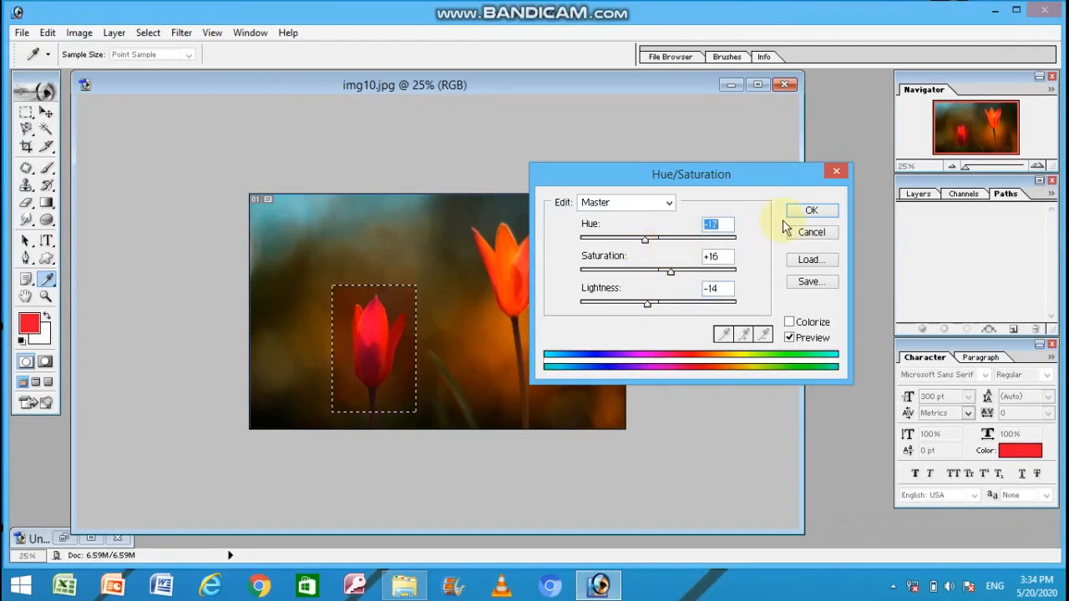
left_click(801, 211)
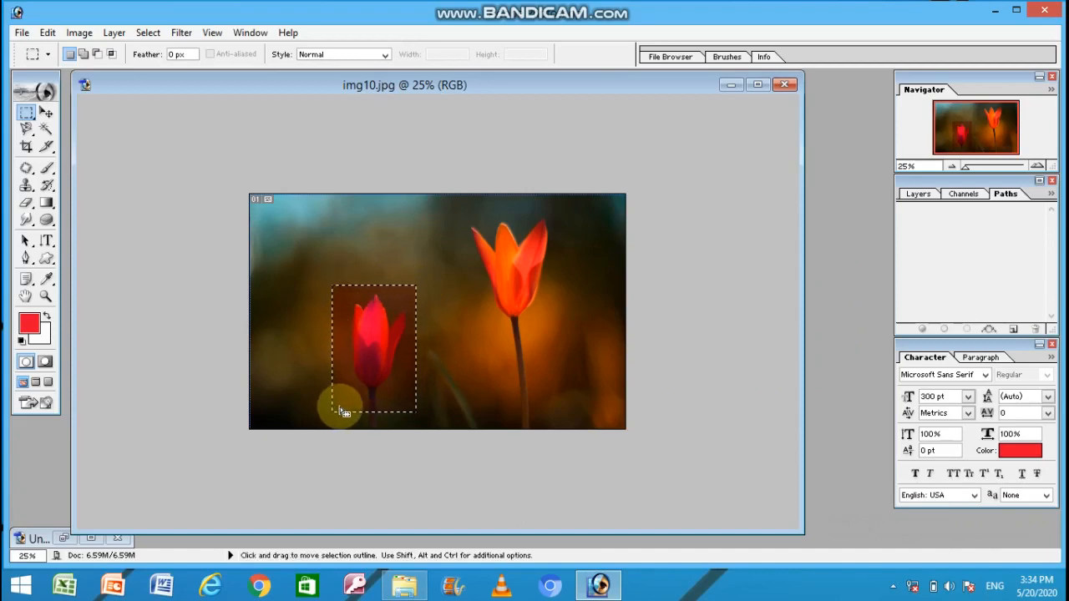
left_click(530, 263)
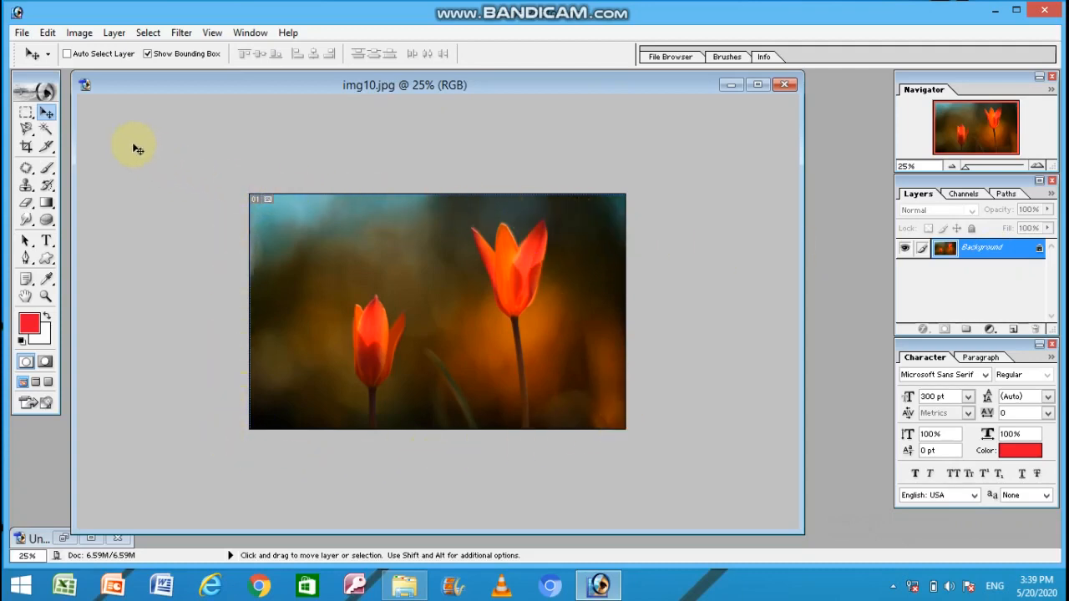
Create a new layer above the background with the default name, Normal mode and 100% opacity
left_click(116, 35)
mouse_move(115, 54)
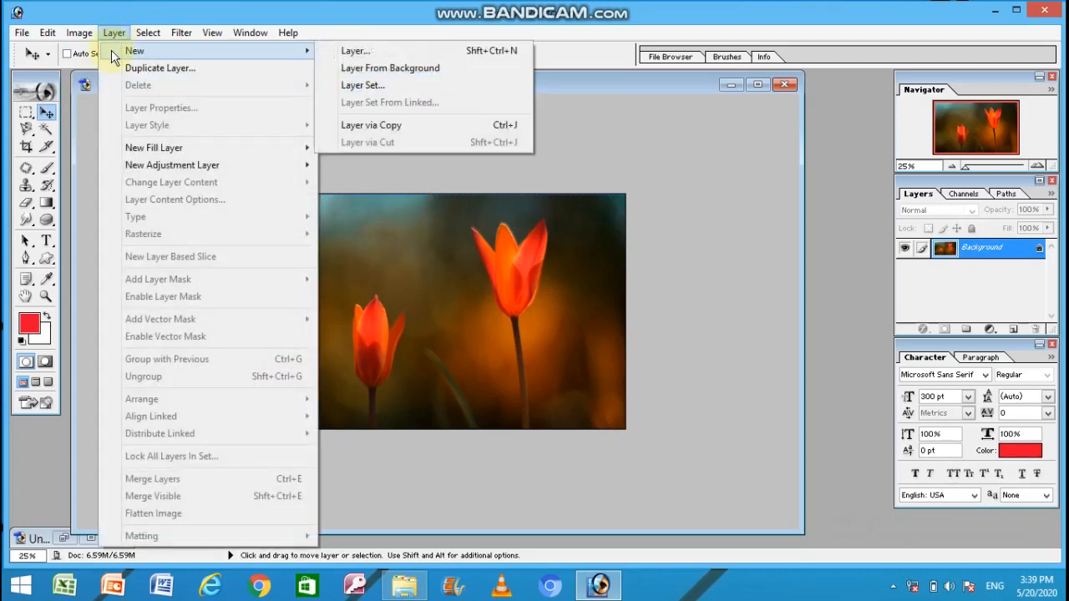
left_click(374, 55)
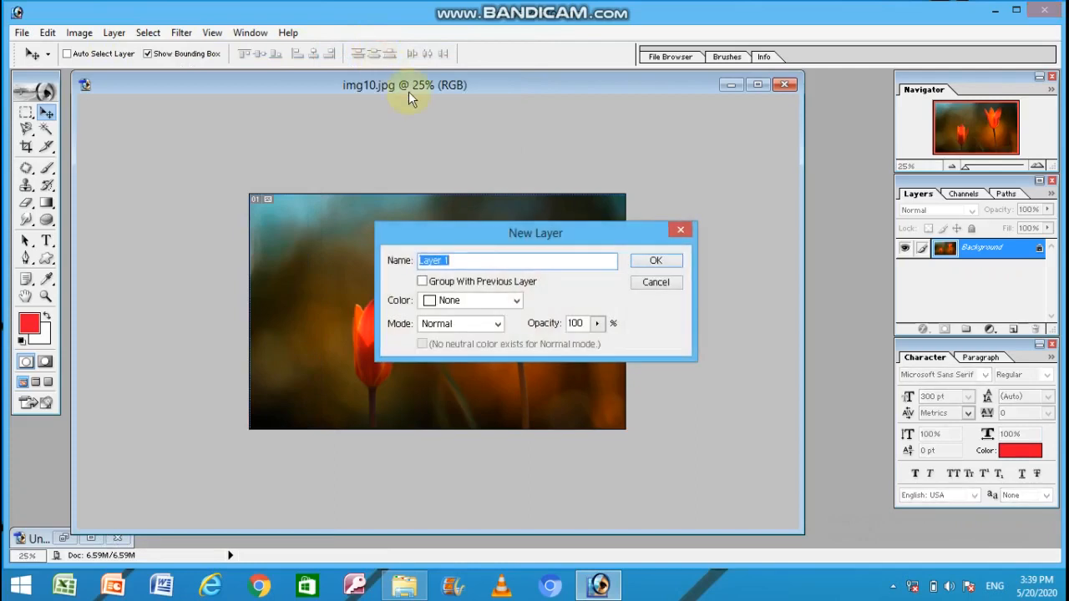
left_click(655, 264)
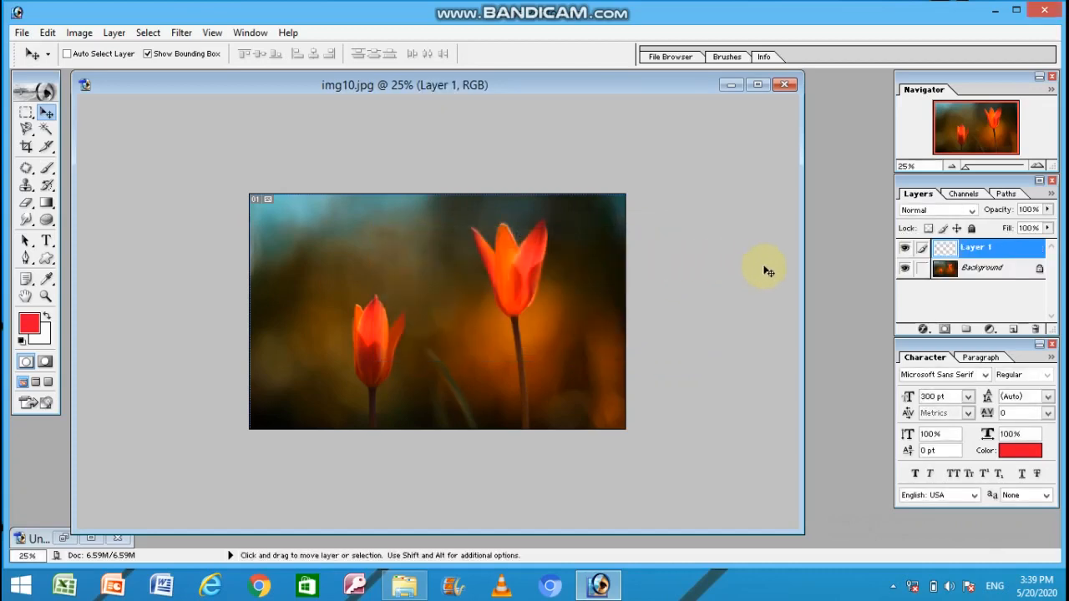
Rename the new layer as "text"
double_click(977, 248)
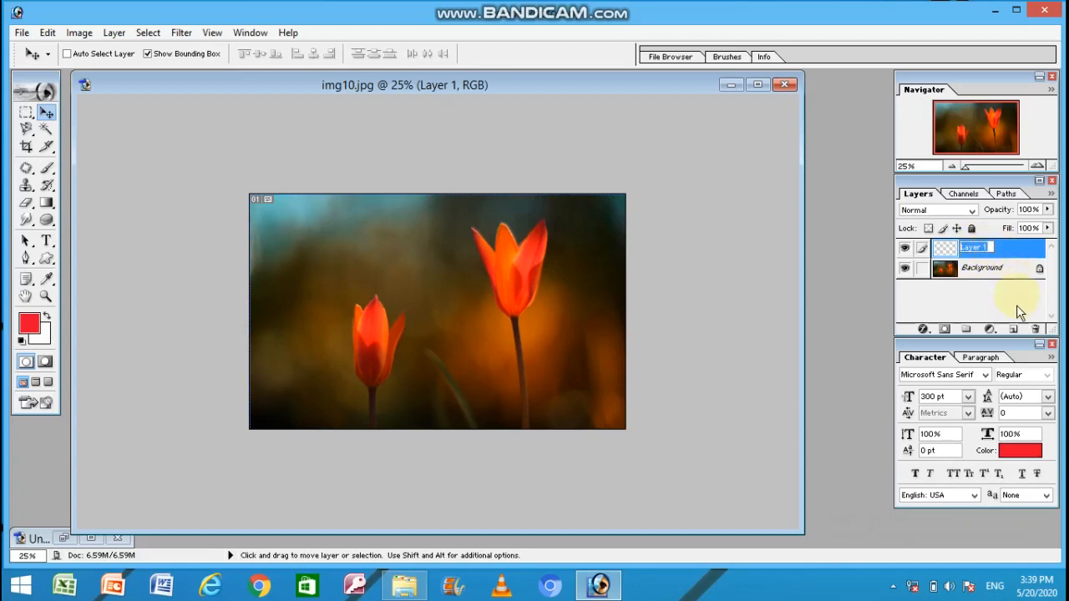
key("BackSpace")
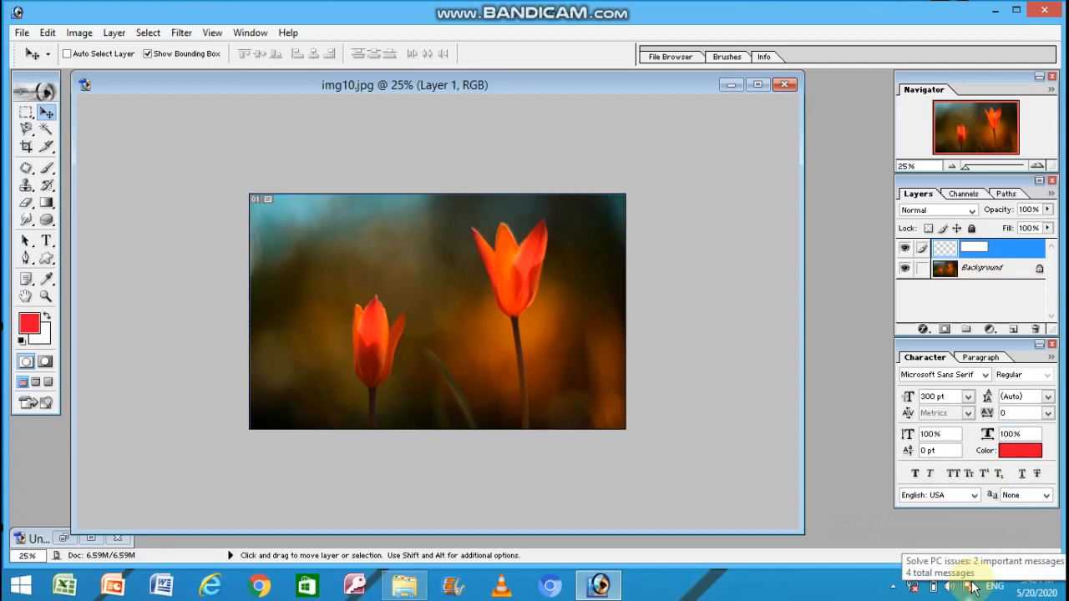
type("text")
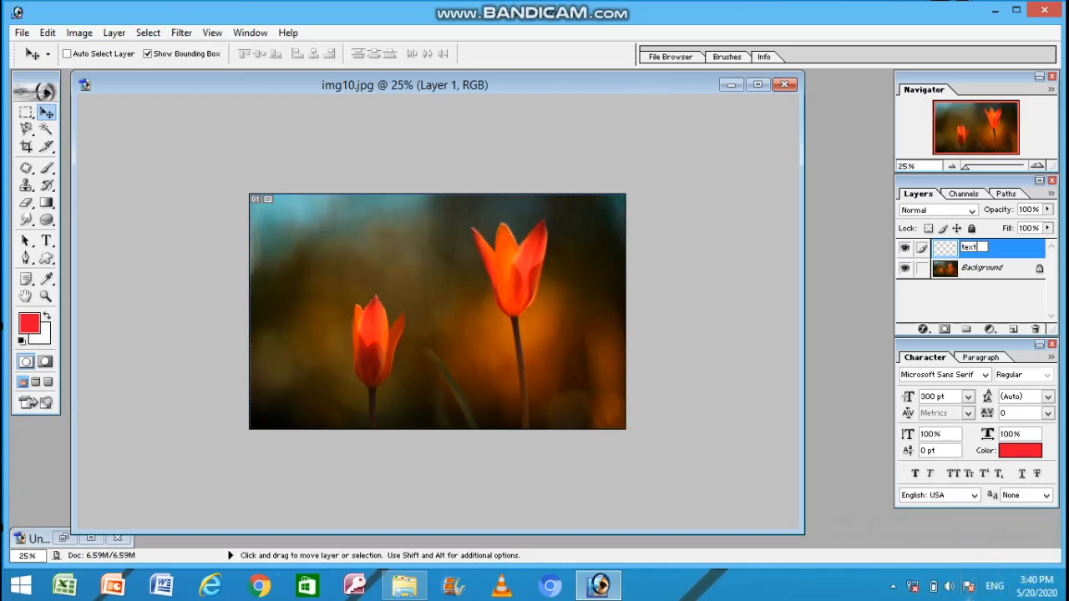
left_click(972, 301)
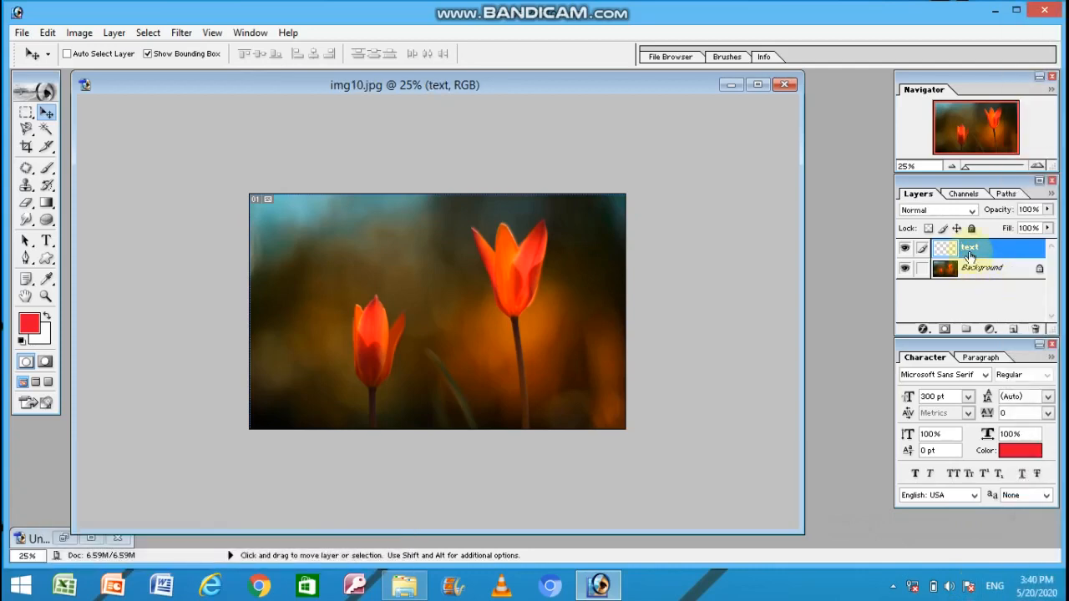
Delete the "text" layer and confirm its removal
right_click(971, 258)
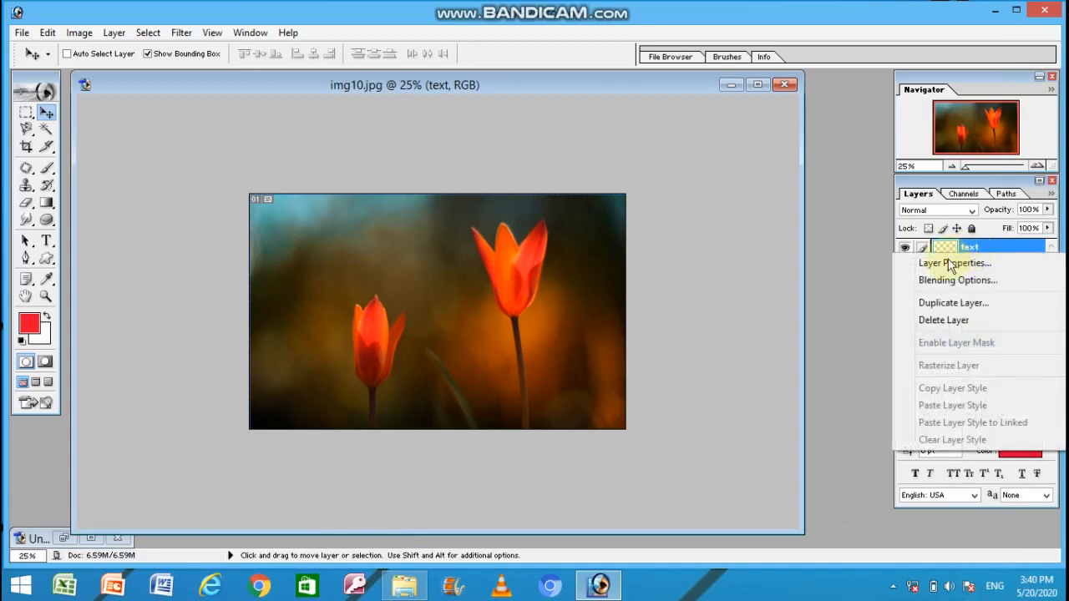
left_click(929, 321)
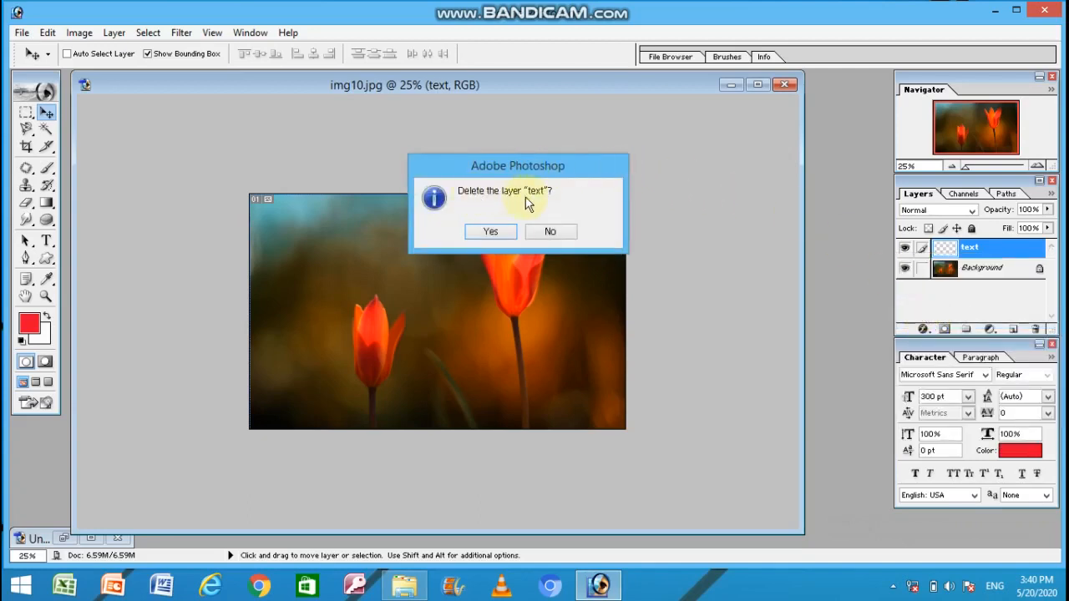
left_click(492, 233)
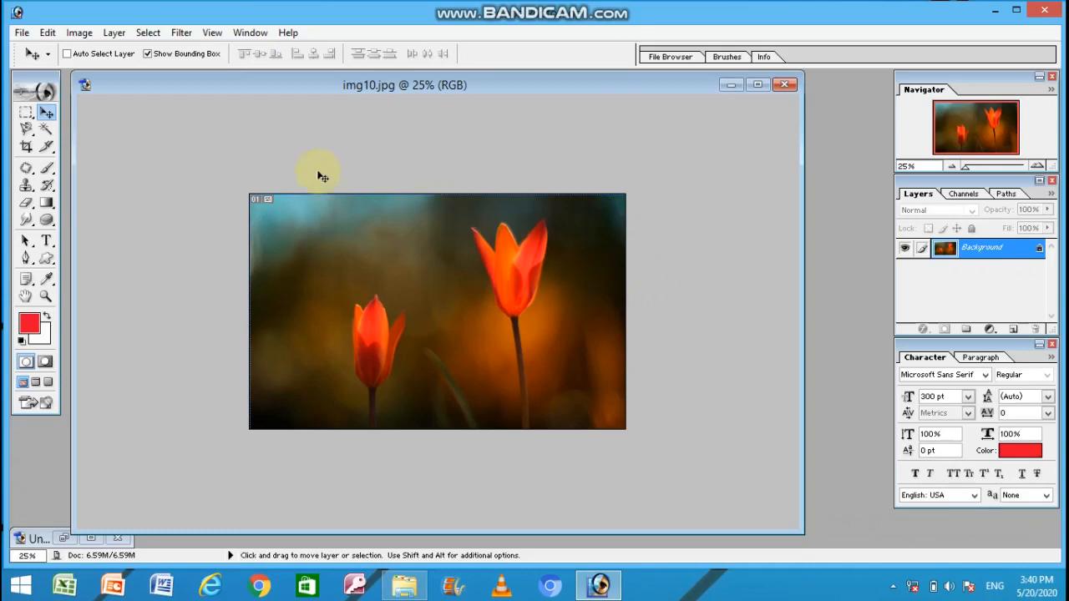
Create a new layer named "TEXT" above the background, in Normal mode with 100% opacity
left_click(109, 37)
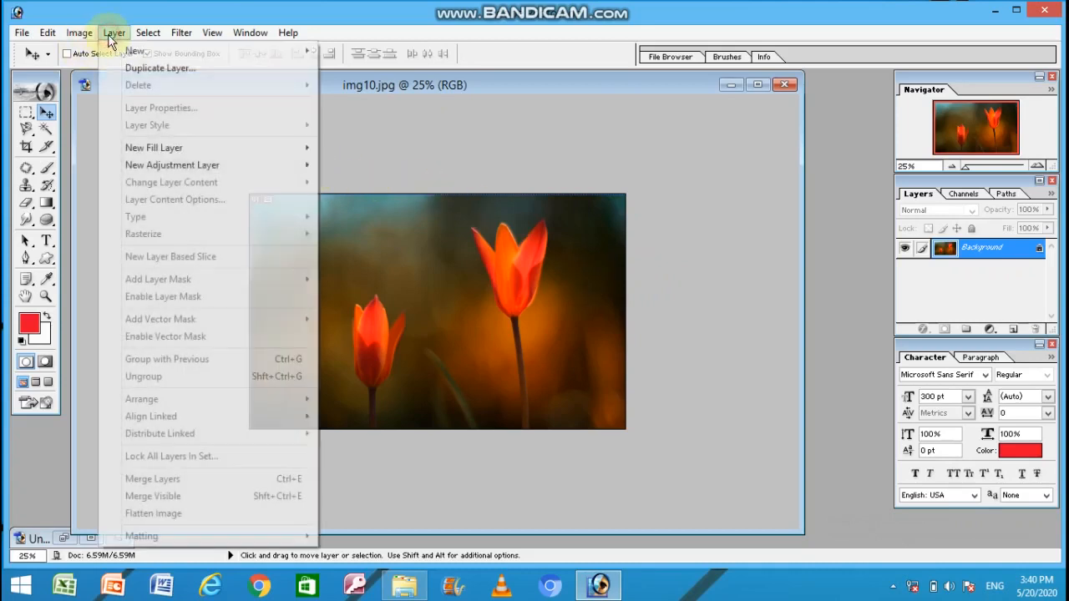
mouse_move(113, 49)
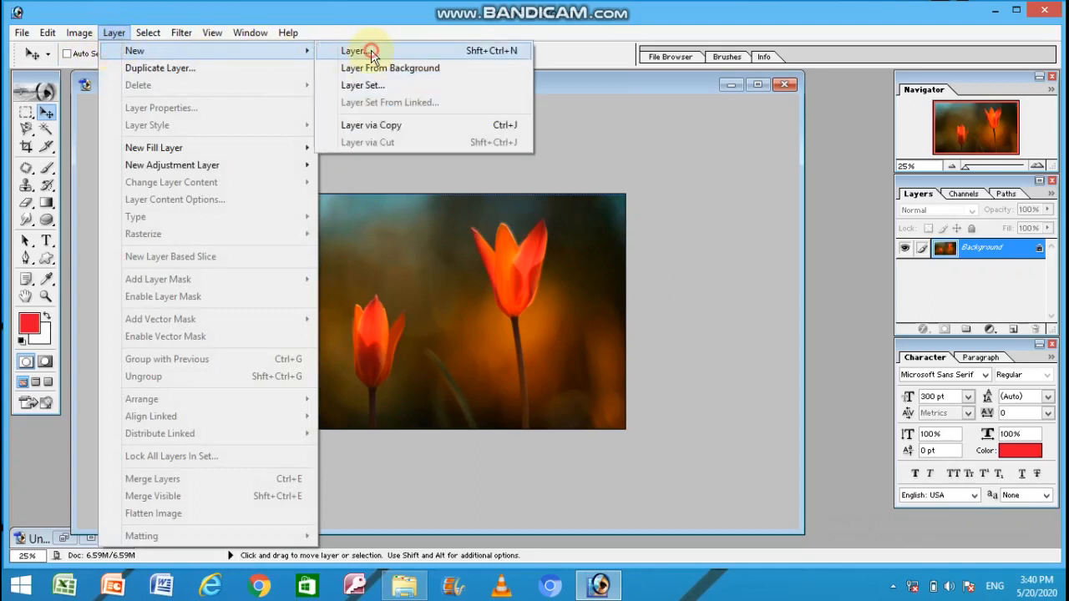
left_click(368, 50)
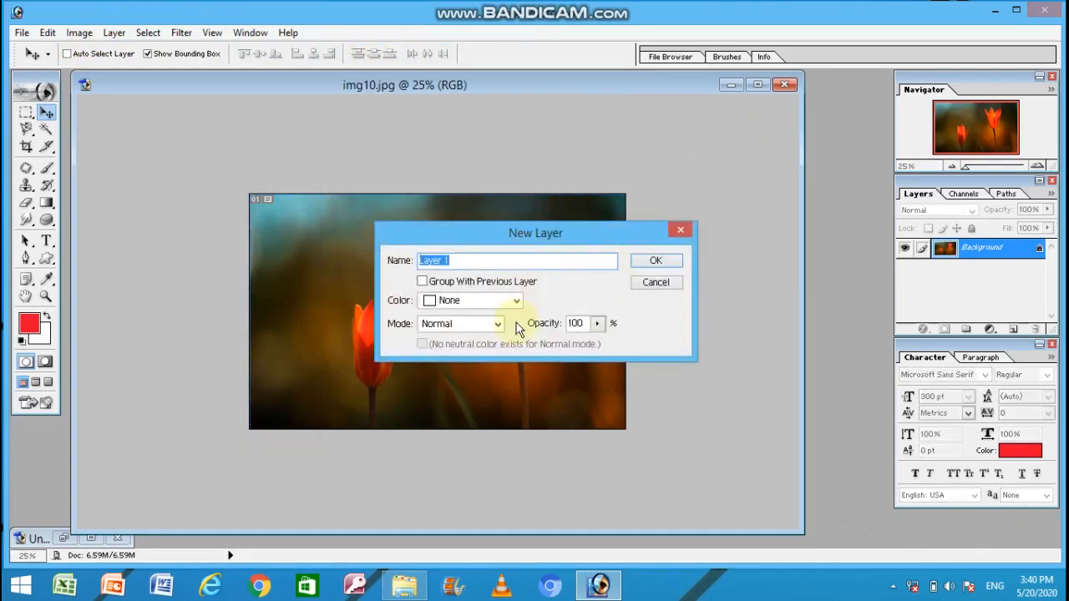
key("BackSpace")
type("TEXT")
left_click(656, 261)
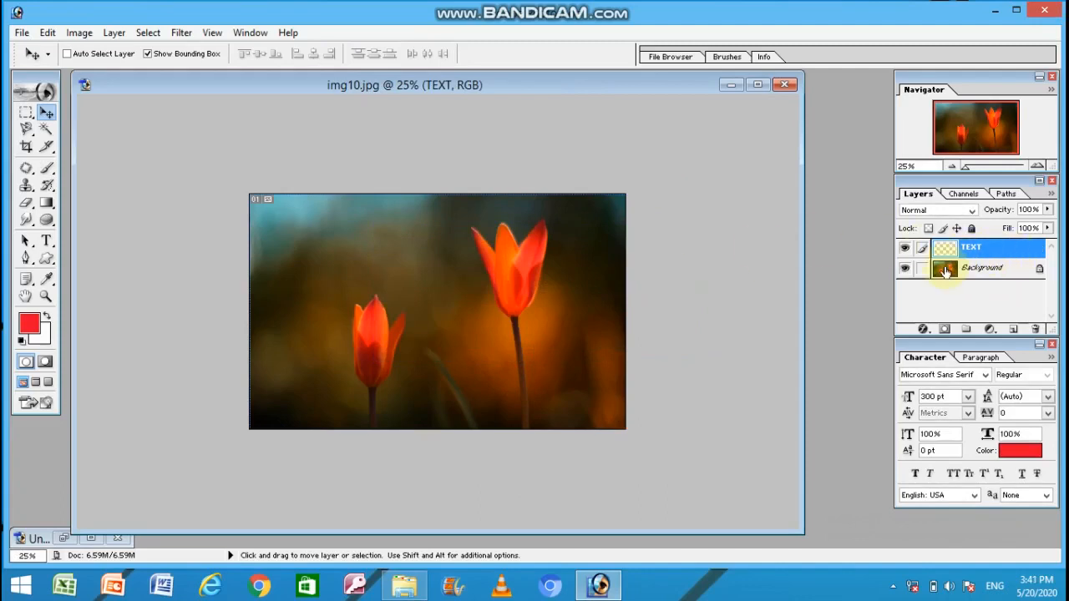
Enable the Drop Shadow, Inner Shadow, Outer Glow and Inner Glow styles for the TEXT layer
left_click(924, 330)
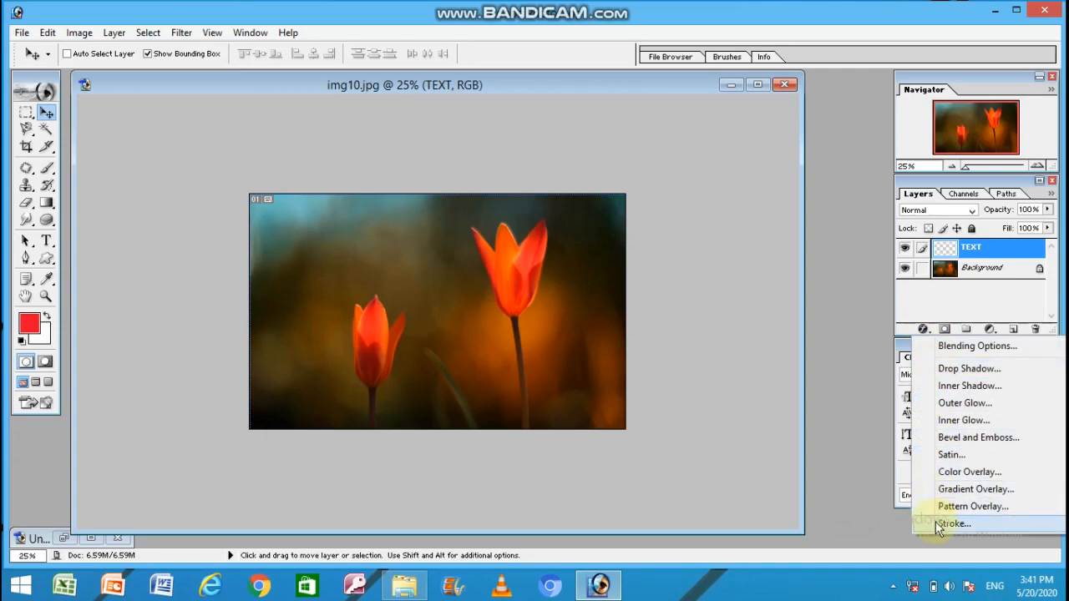
left_click(947, 369)
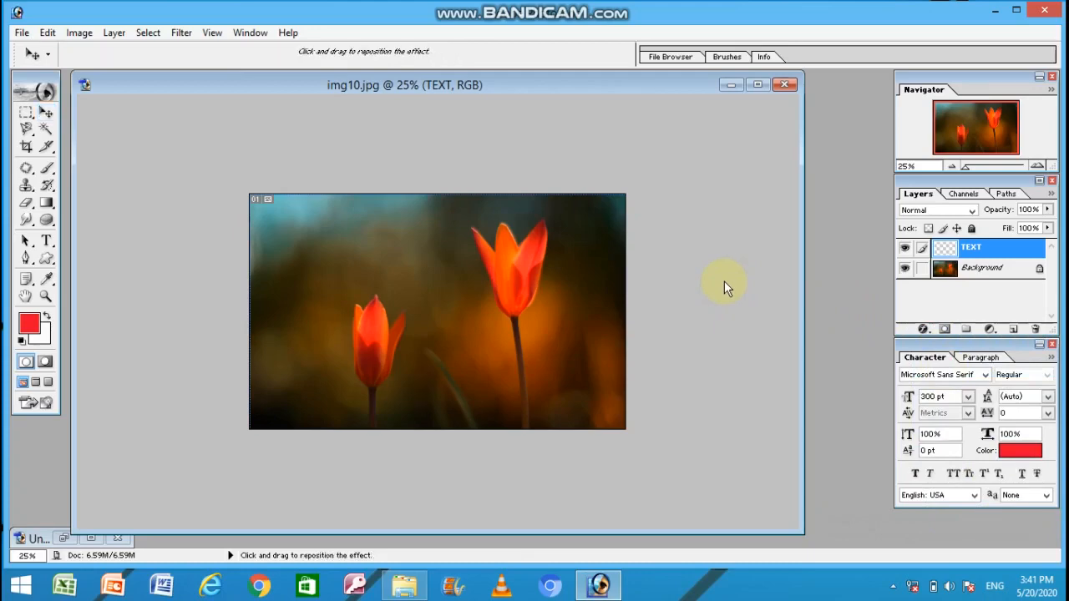
left_click_drag(541, 125, 640, 117)
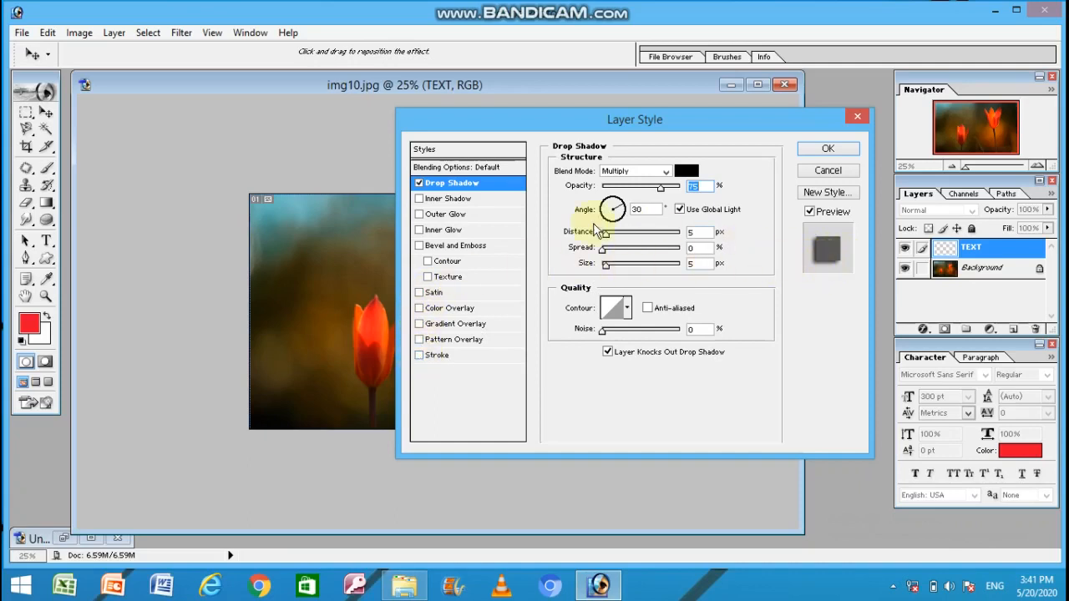
left_click(419, 199)
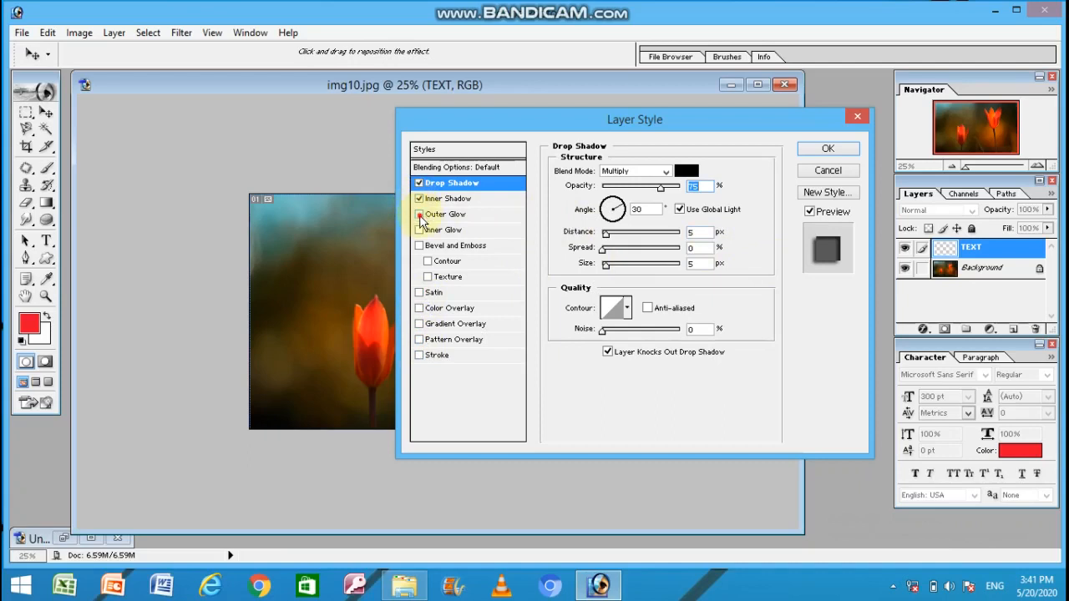
left_click(420, 215)
left_click(422, 232)
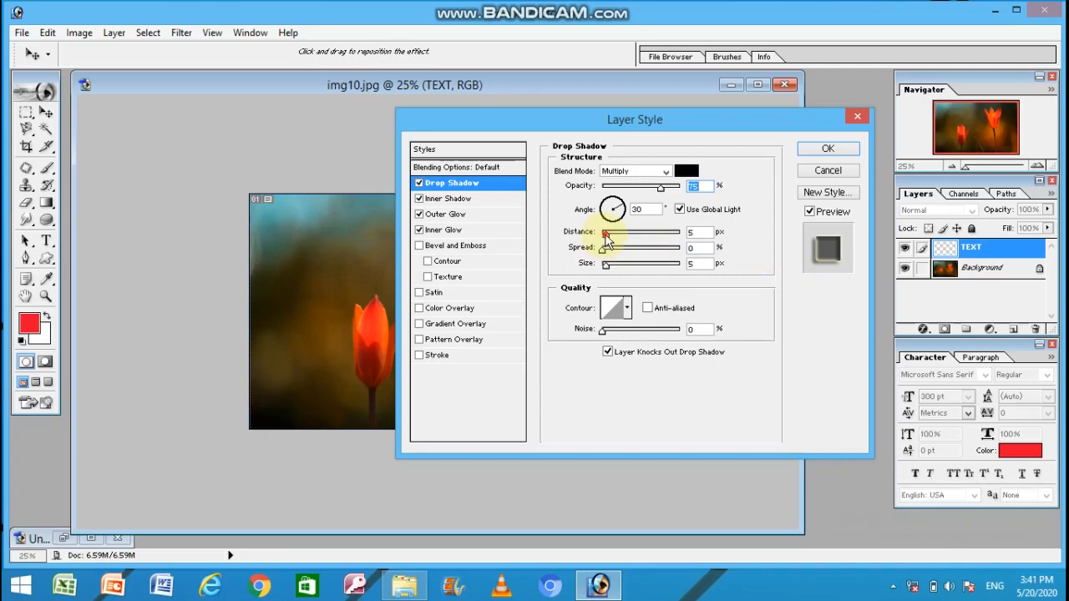
Set the drop shadow's distance to 24 px, spread to 12% and size to 27 px, and apply the layer styles
mouse_move(607, 240)
left_mouse_down()
mouse_move(644, 238)
mouse_move(616, 249)
mouse_move(634, 238)
mouse_move(624, 241)
mouse_move(611, 269)
mouse_move(610, 248)
left_mouse_up()
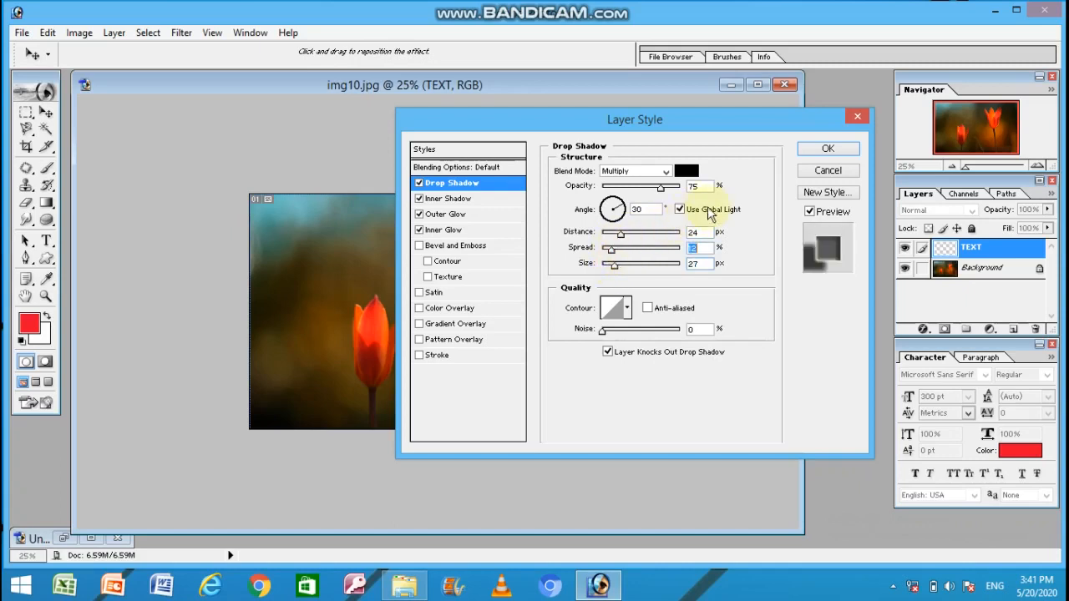
left_click(826, 150)
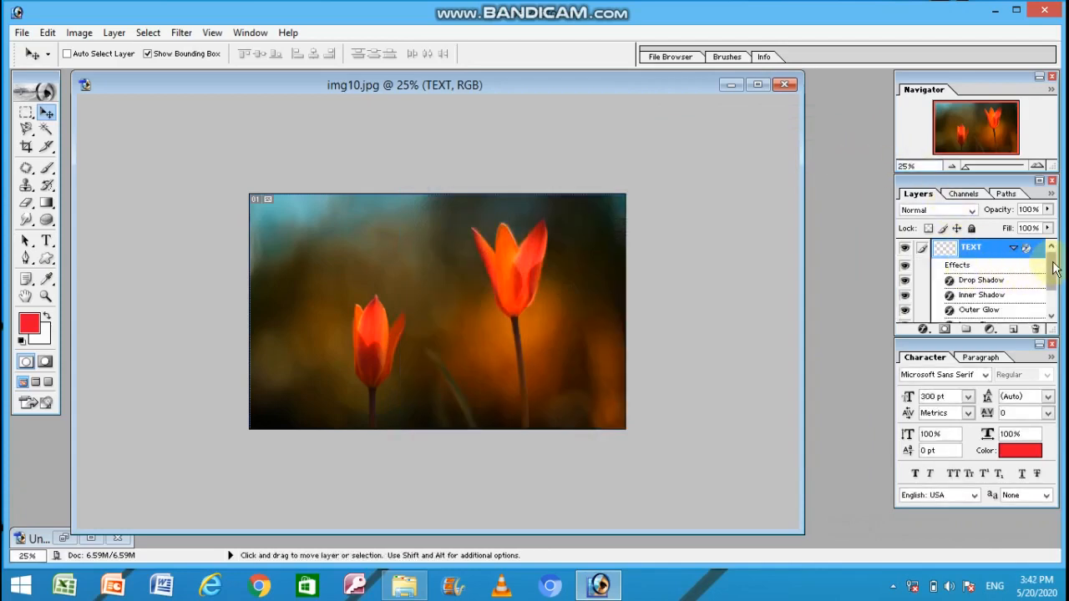
scroll(1055, 268, "down", 3)
scroll(1052, 272, "up", 3)
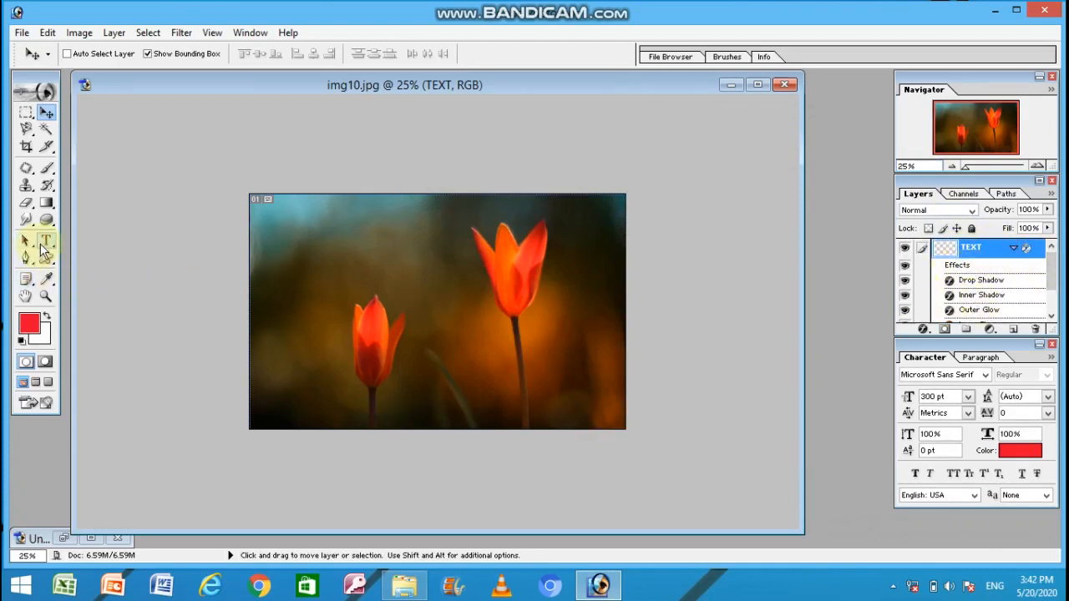
Add the red 300 pt text "DIVINE" on the TEXT layer, starting near the photo's upper-left corner
left_click(42, 246)
left_click(280, 241)
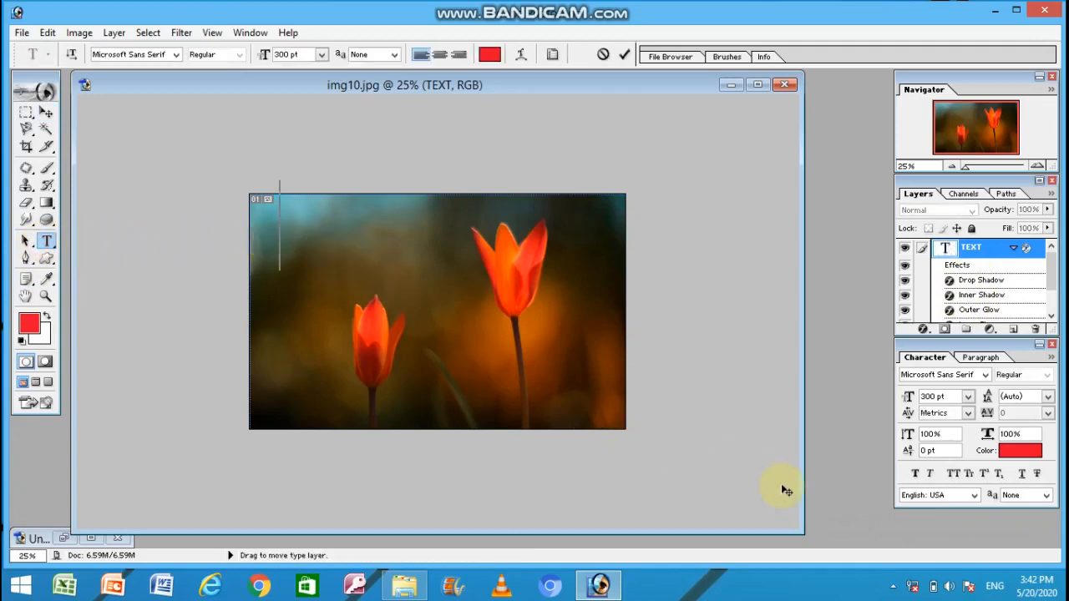
type("DIVIN")
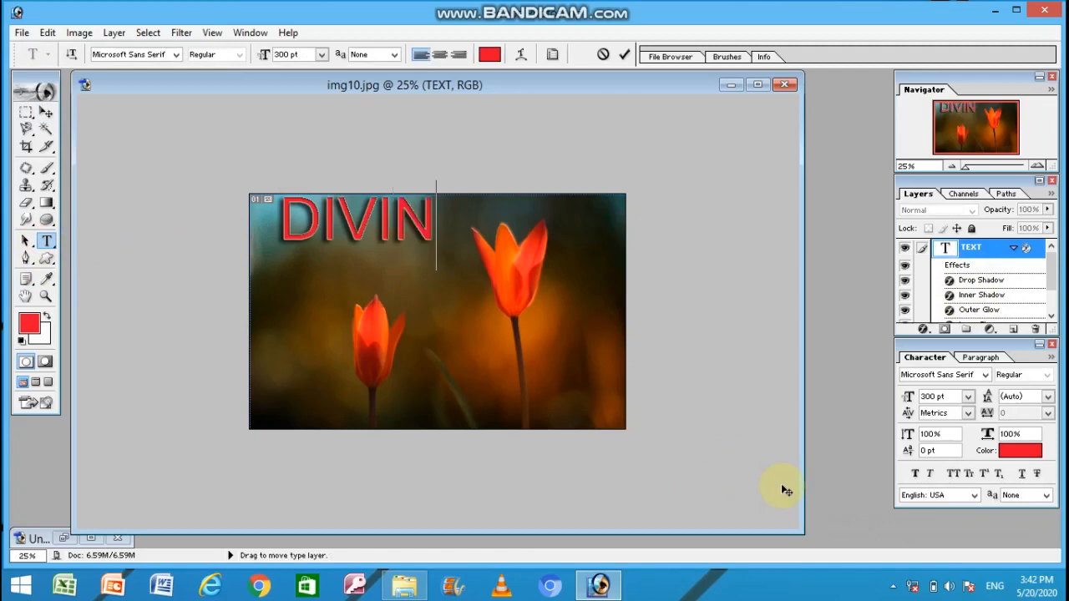
type("E")
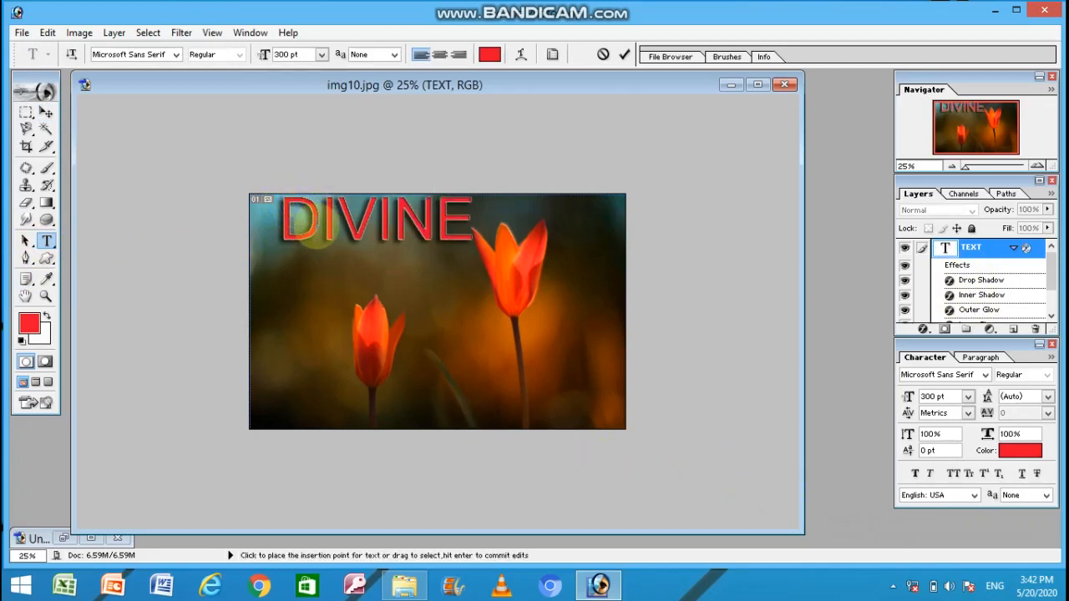
key("ctrl+Return")
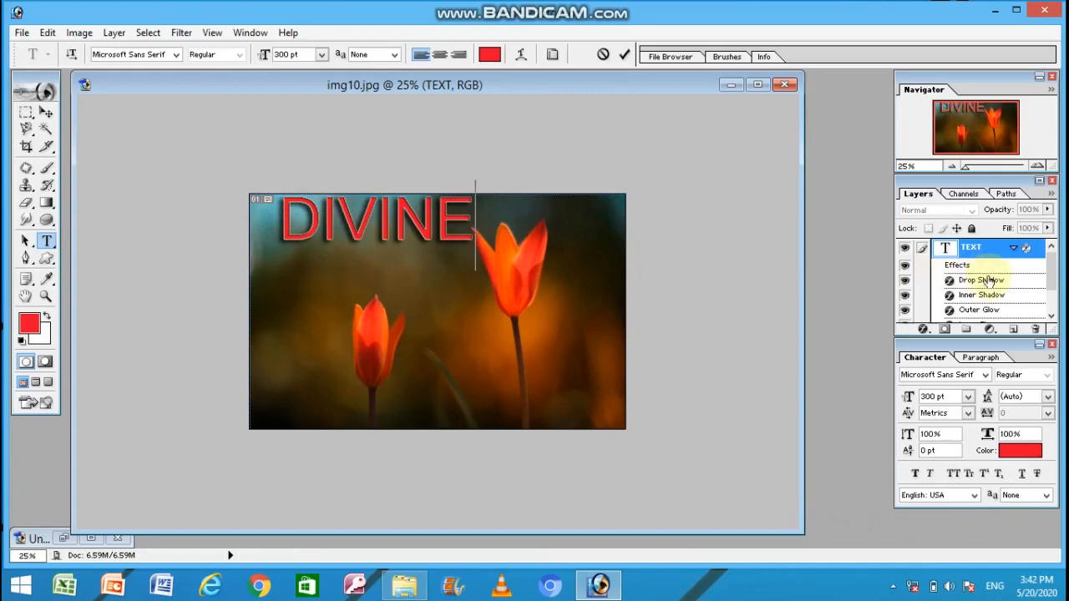